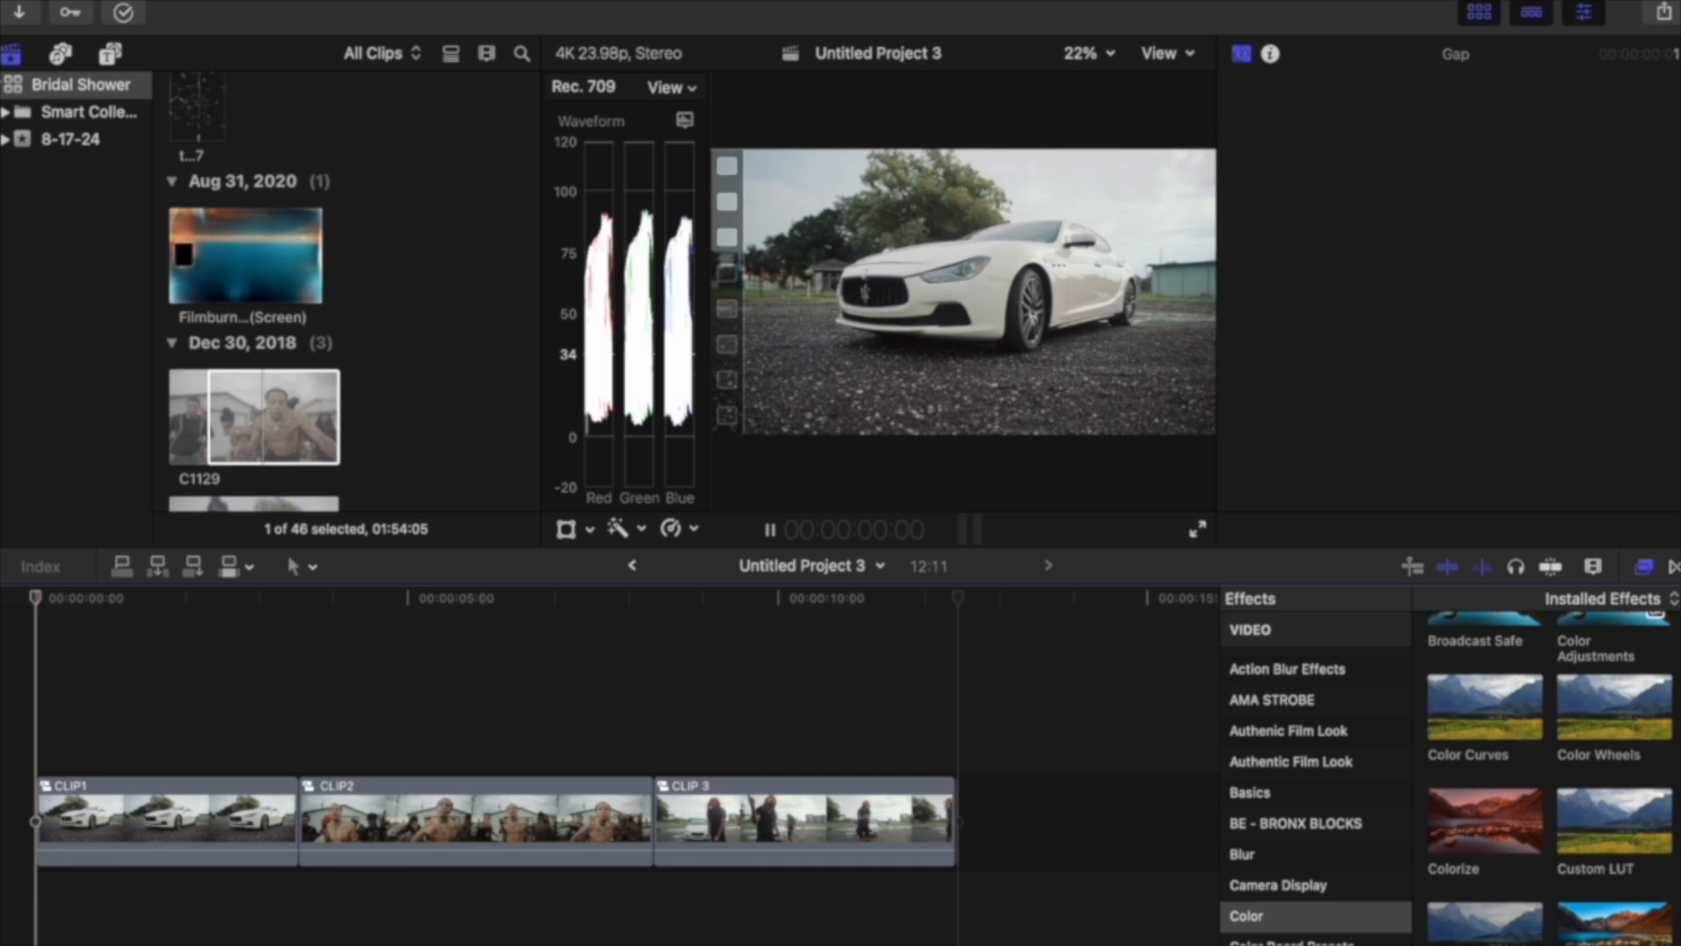
Add a freeze-frame hold to CLIP2 at 5:10 and trim away the part of the clip before it.
{"action": "key", "text": "space"}
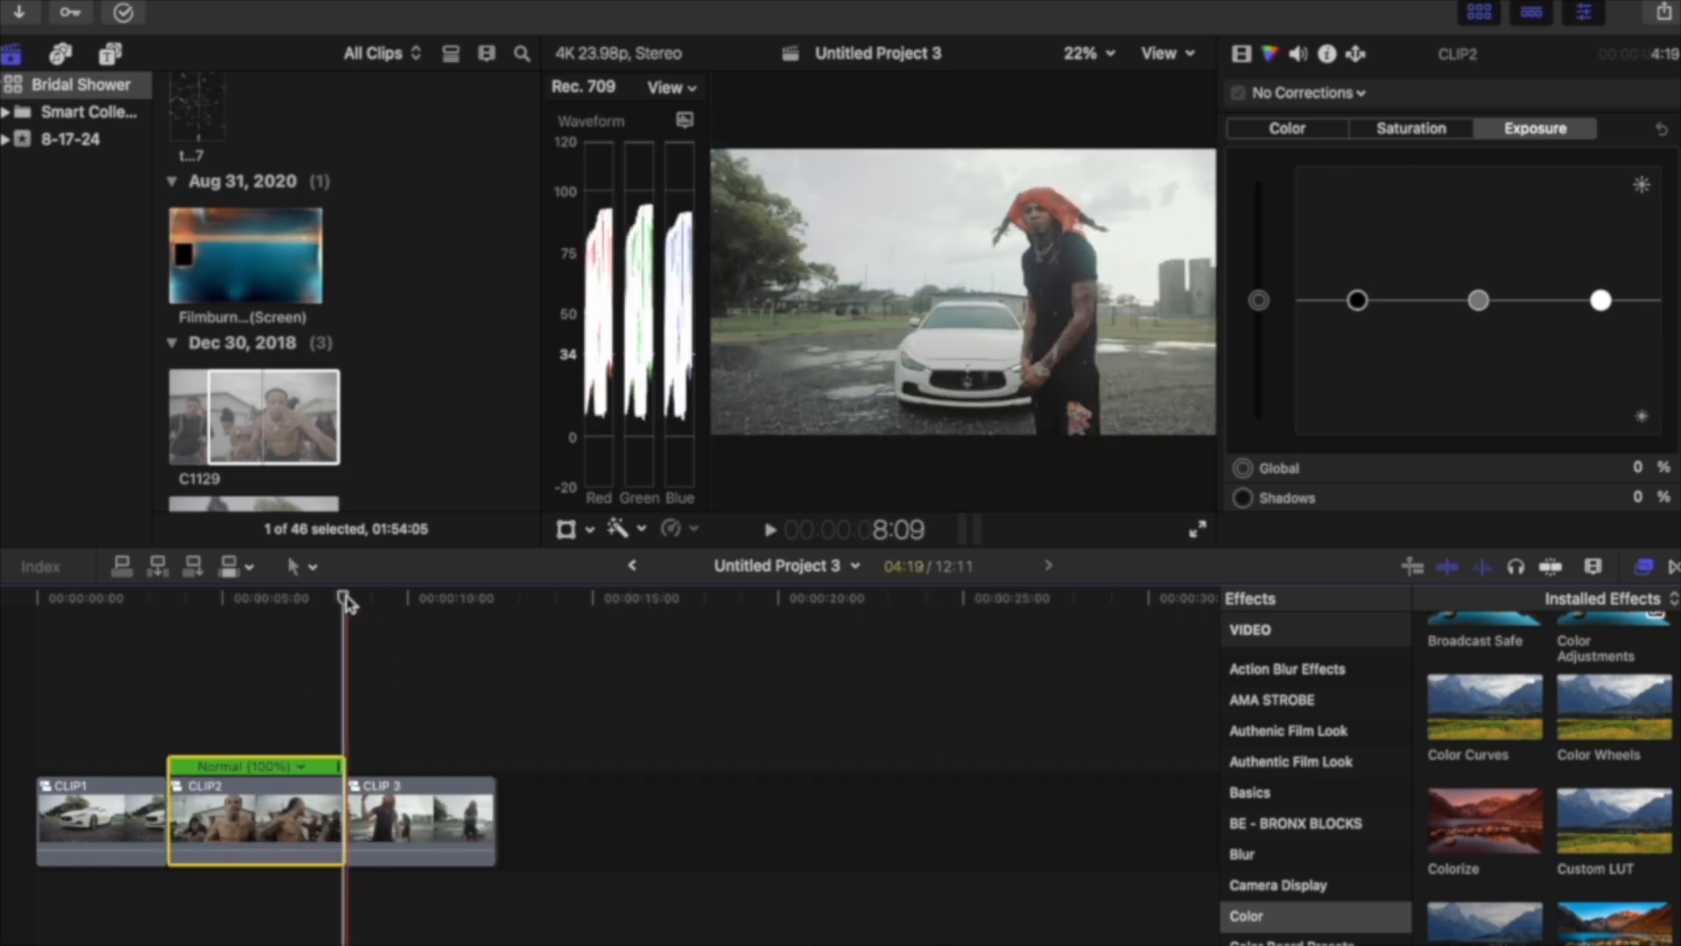
{"action": "left_click_drag", "start_coordinate": [345, 600], "coordinate": [239, 602]}
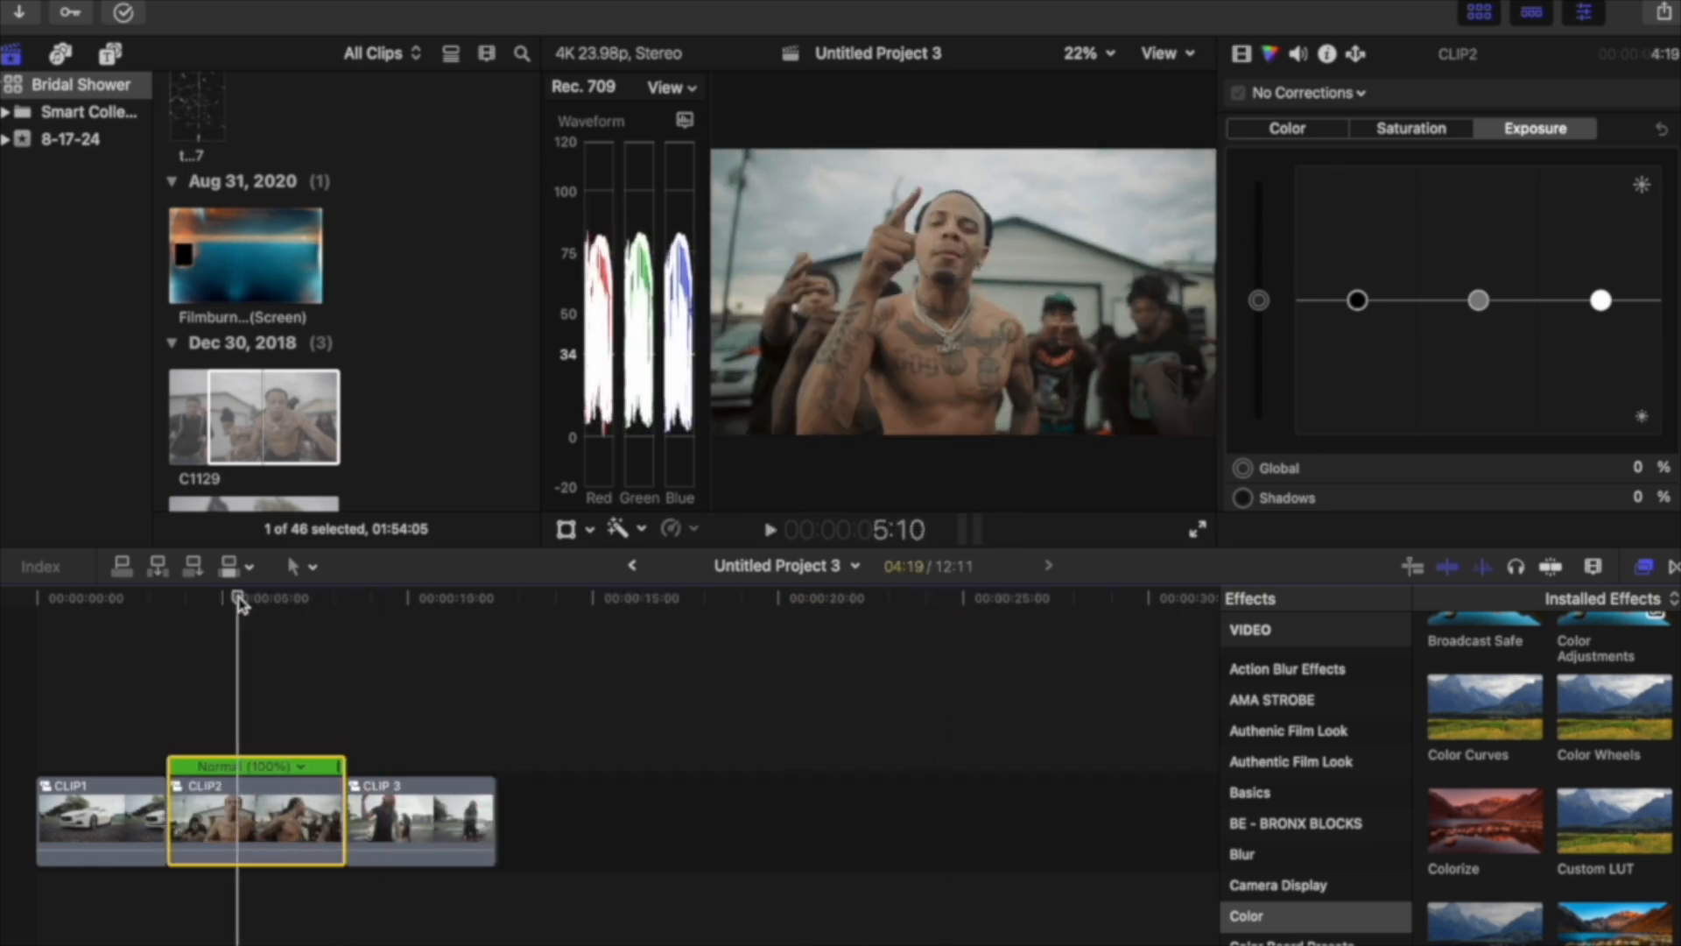
{"action": "key", "text": "shift+h"}
{"action": "key", "text": "alt+["}
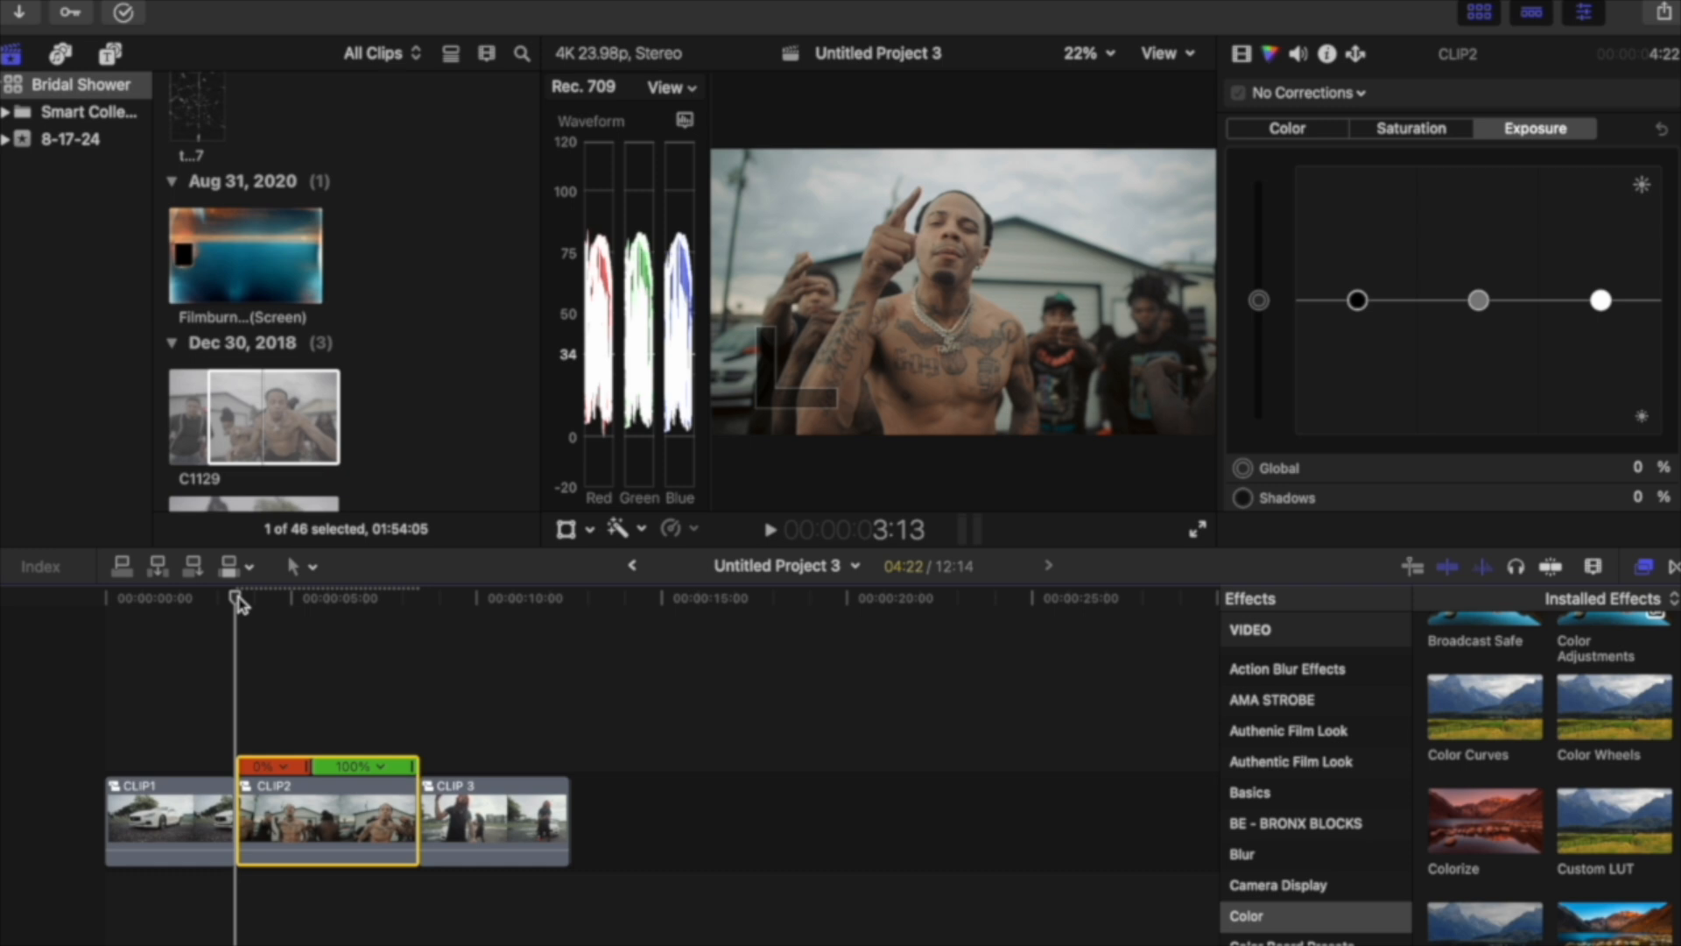
Trim the end of CLIP2 to the end of its hold segment, removing the normal-speed remainder.
{"action": "key", "text": "super+equal"}
{"action": "key", "text": "super+equal"}
{"action": "key", "text": "super+equal"}
{"action": "left_click_drag", "start_coordinate": [248, 599], "coordinate": [833, 624]}
{"action": "key", "text": "alt+]"}
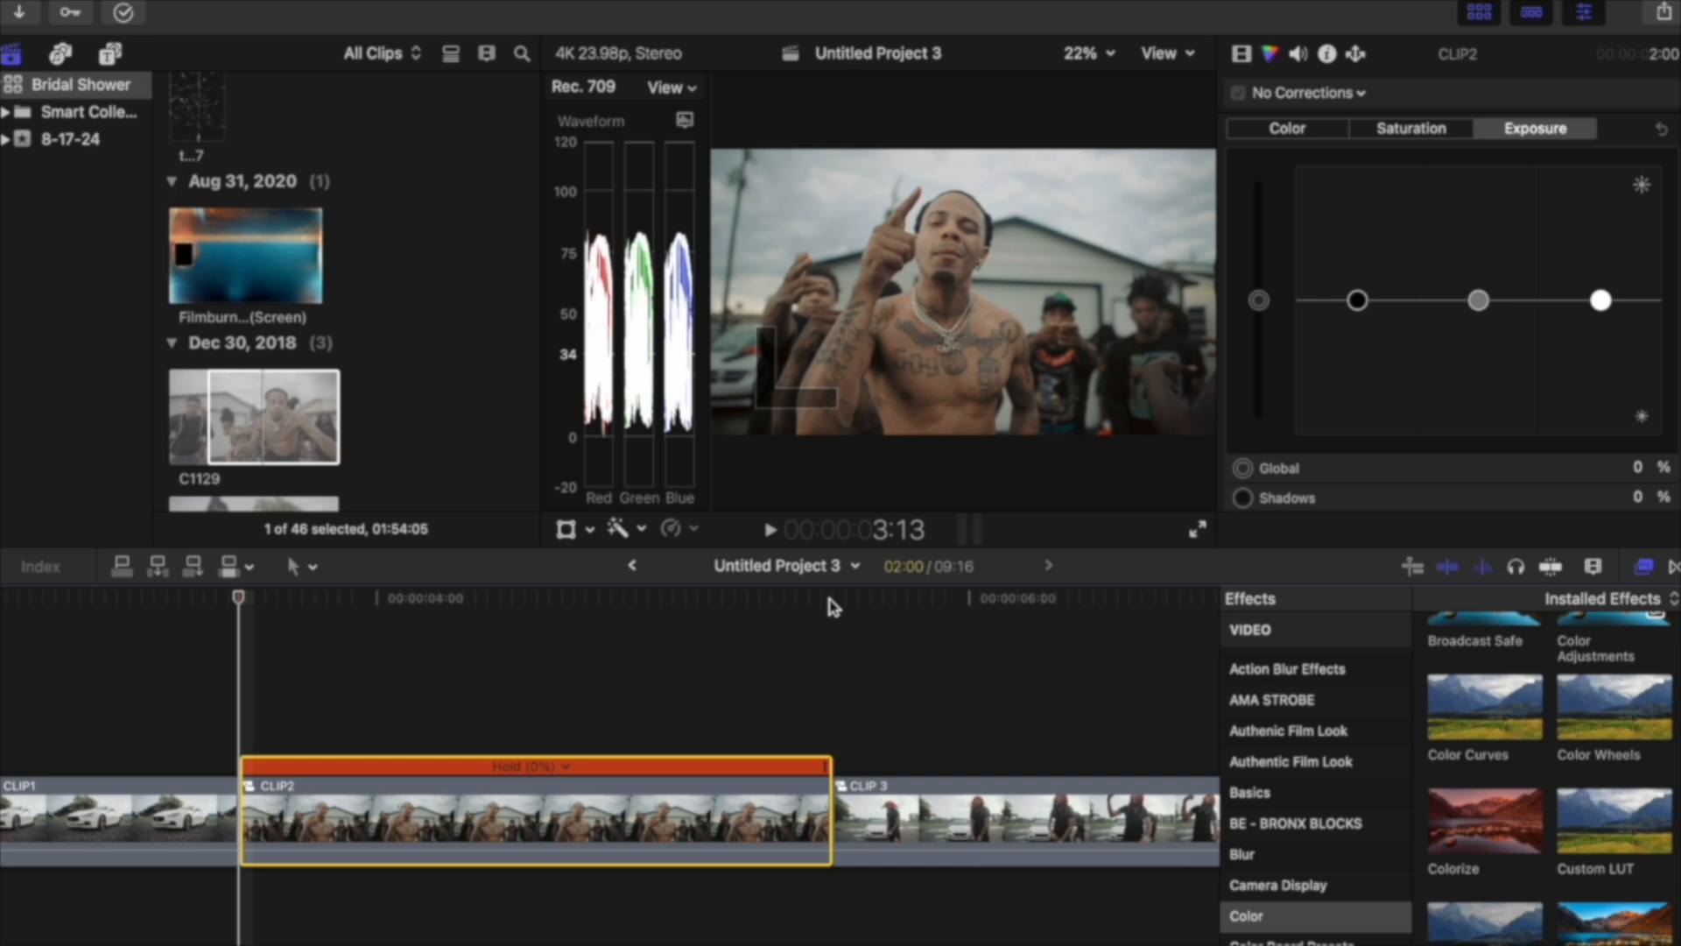
Shorten the frozen CLIP2 to 10 frames, ending it at 3:23.
{"action": "key", "text": "Right"}
{"action": "key", "text": "Right"}
{"action": "key", "text": "Right"}
{"action": "key", "text": "Right"}
{"action": "key", "text": "Right"}
{"action": "key", "text": "Right"}
{"action": "key", "text": "Right"}
{"action": "key", "text": "Right"}
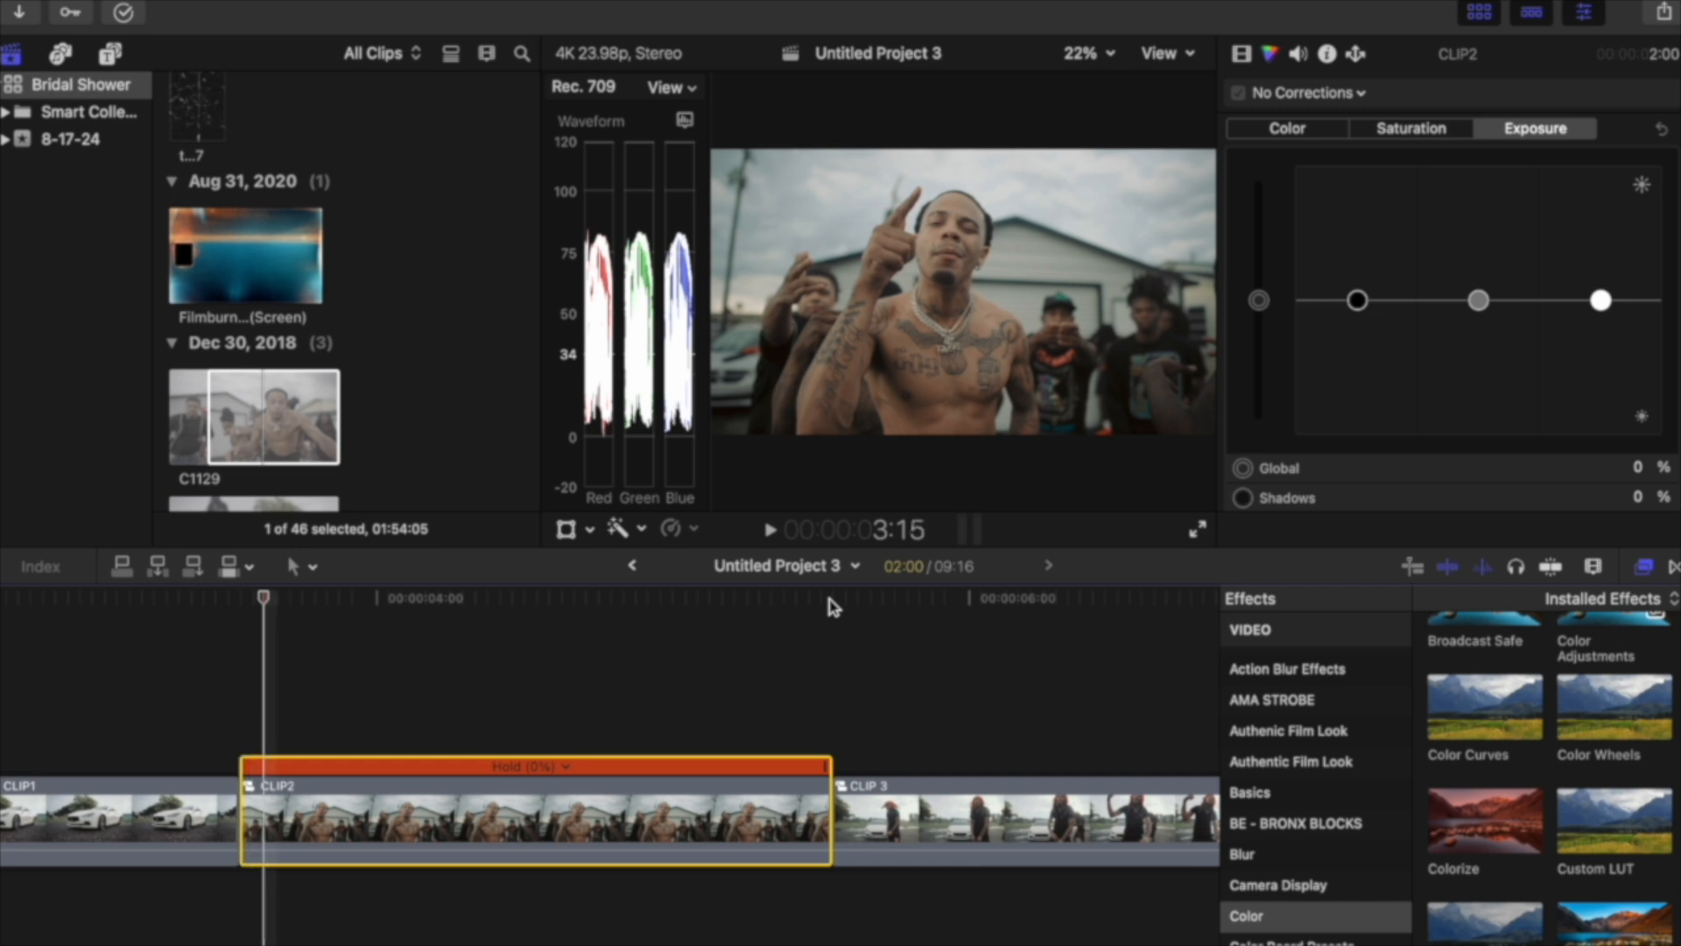
{"action": "key", "text": "Right"}
{"action": "key", "text": "Right"}
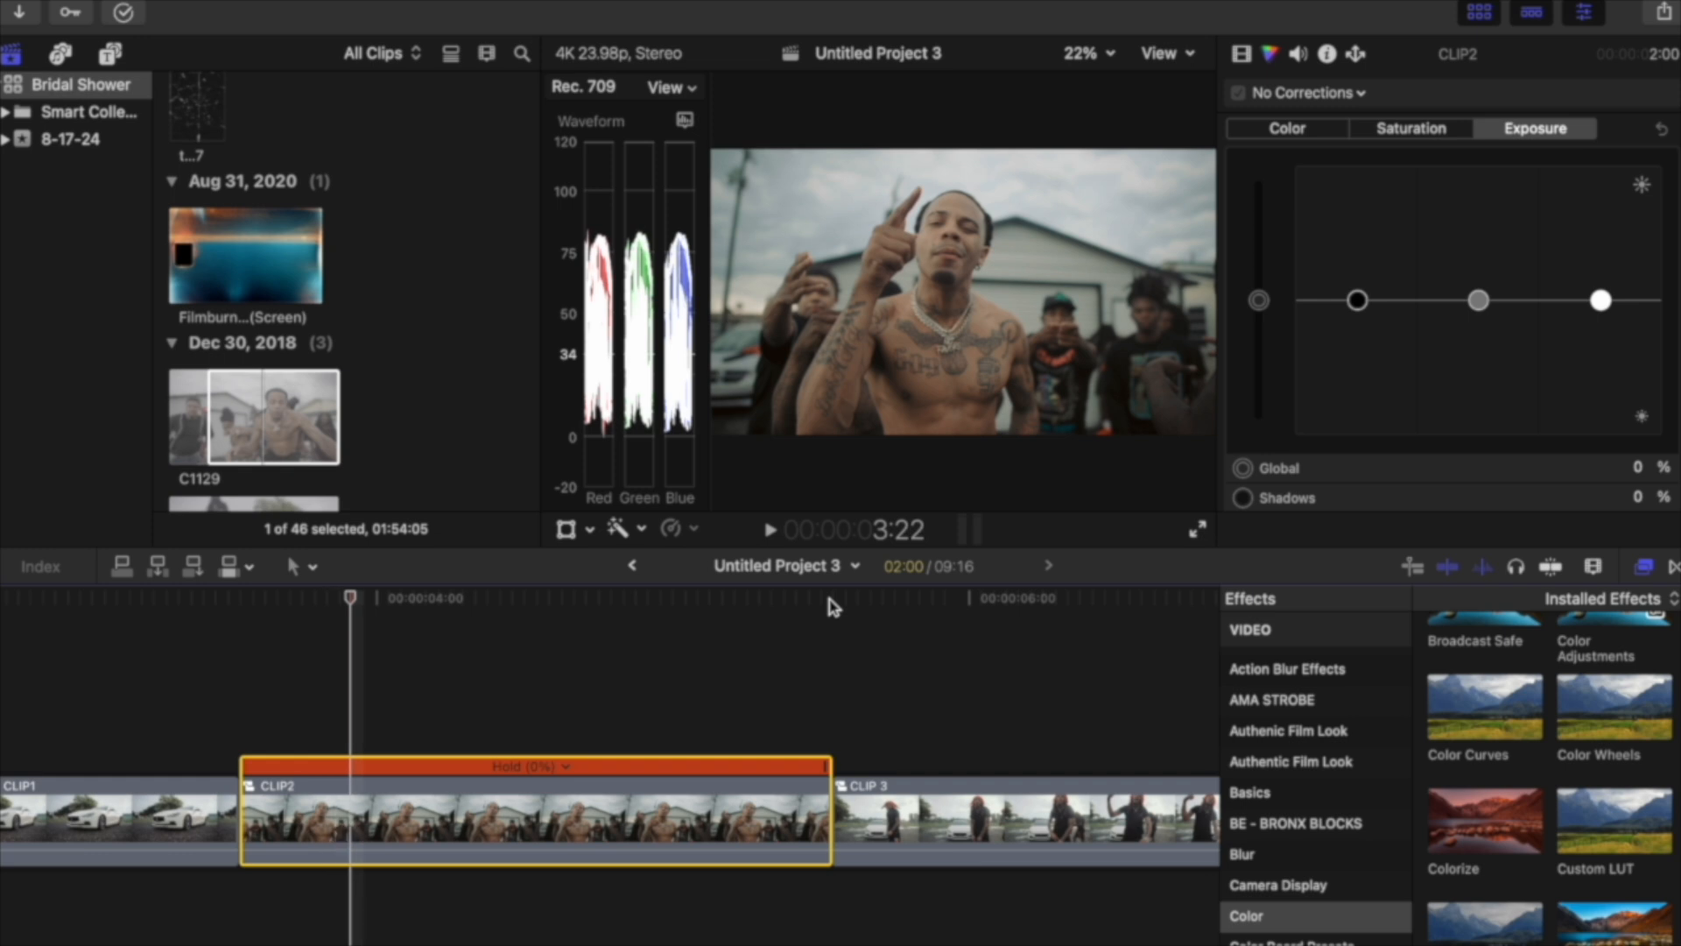
{"action": "key", "text": "alt+]"}
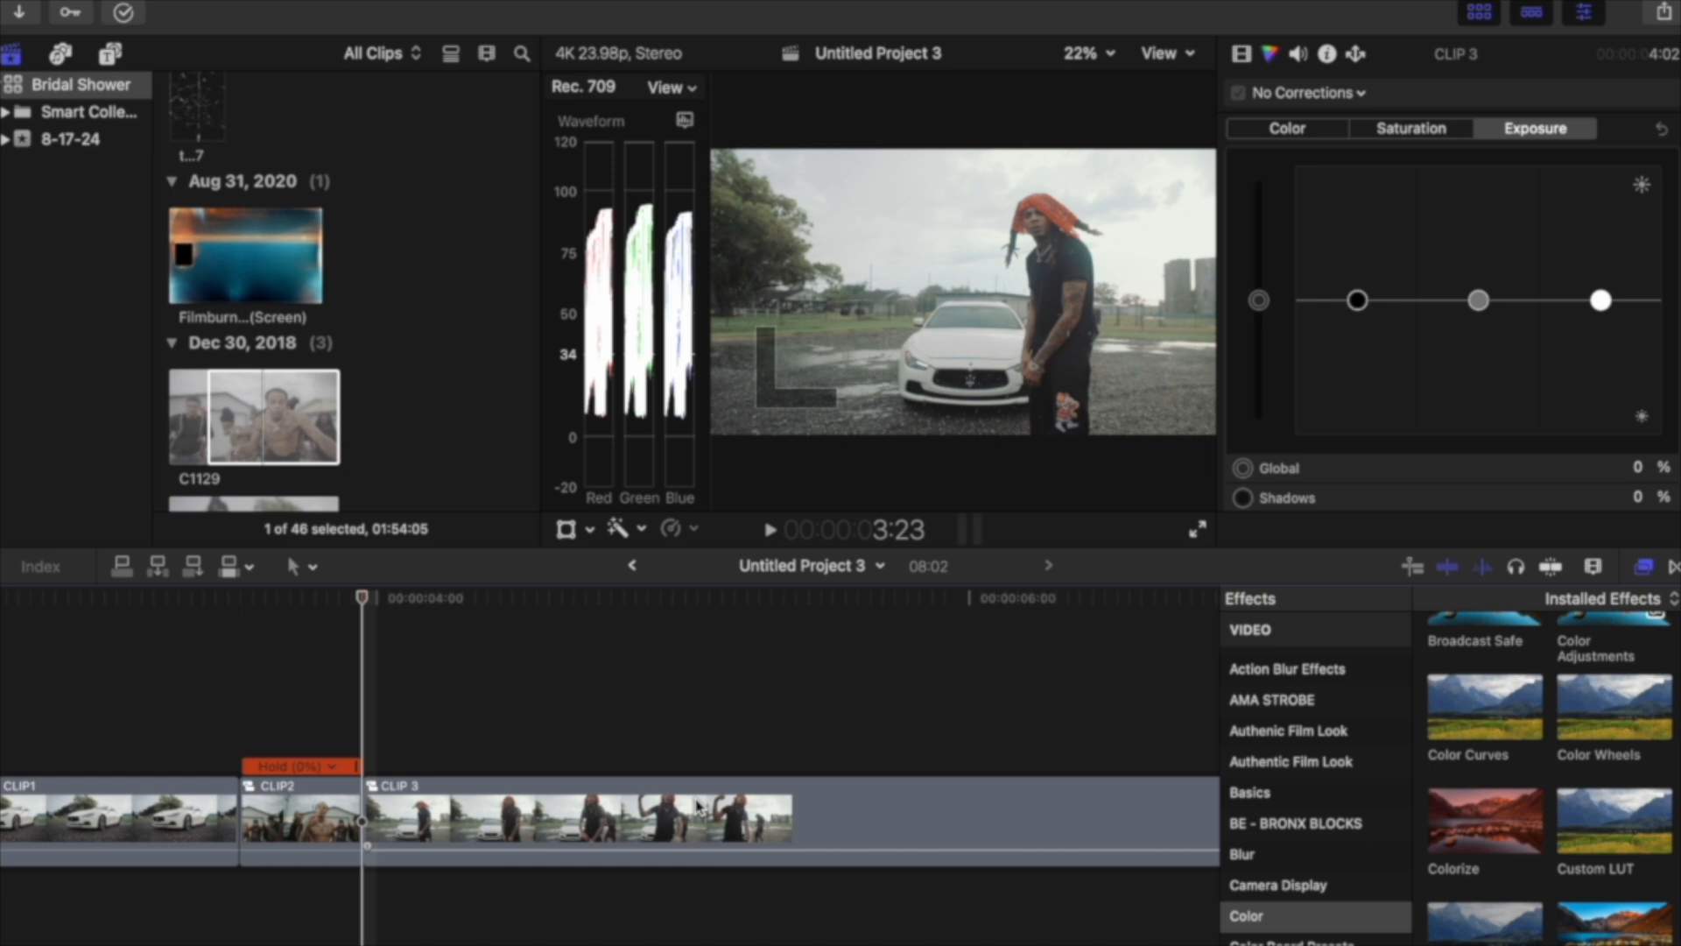
Place the texture 17 clip above CLIP2 and cut it to the same length, deleting the excess.
{"action": "scroll", "coordinate": [292, 263], "scroll_direction": "up", "scroll_amount": 3}
{"action": "left_click", "coordinate": [191, 191]}
{"action": "left_click_drag", "start_coordinate": [192, 191], "coordinate": [252, 670]}
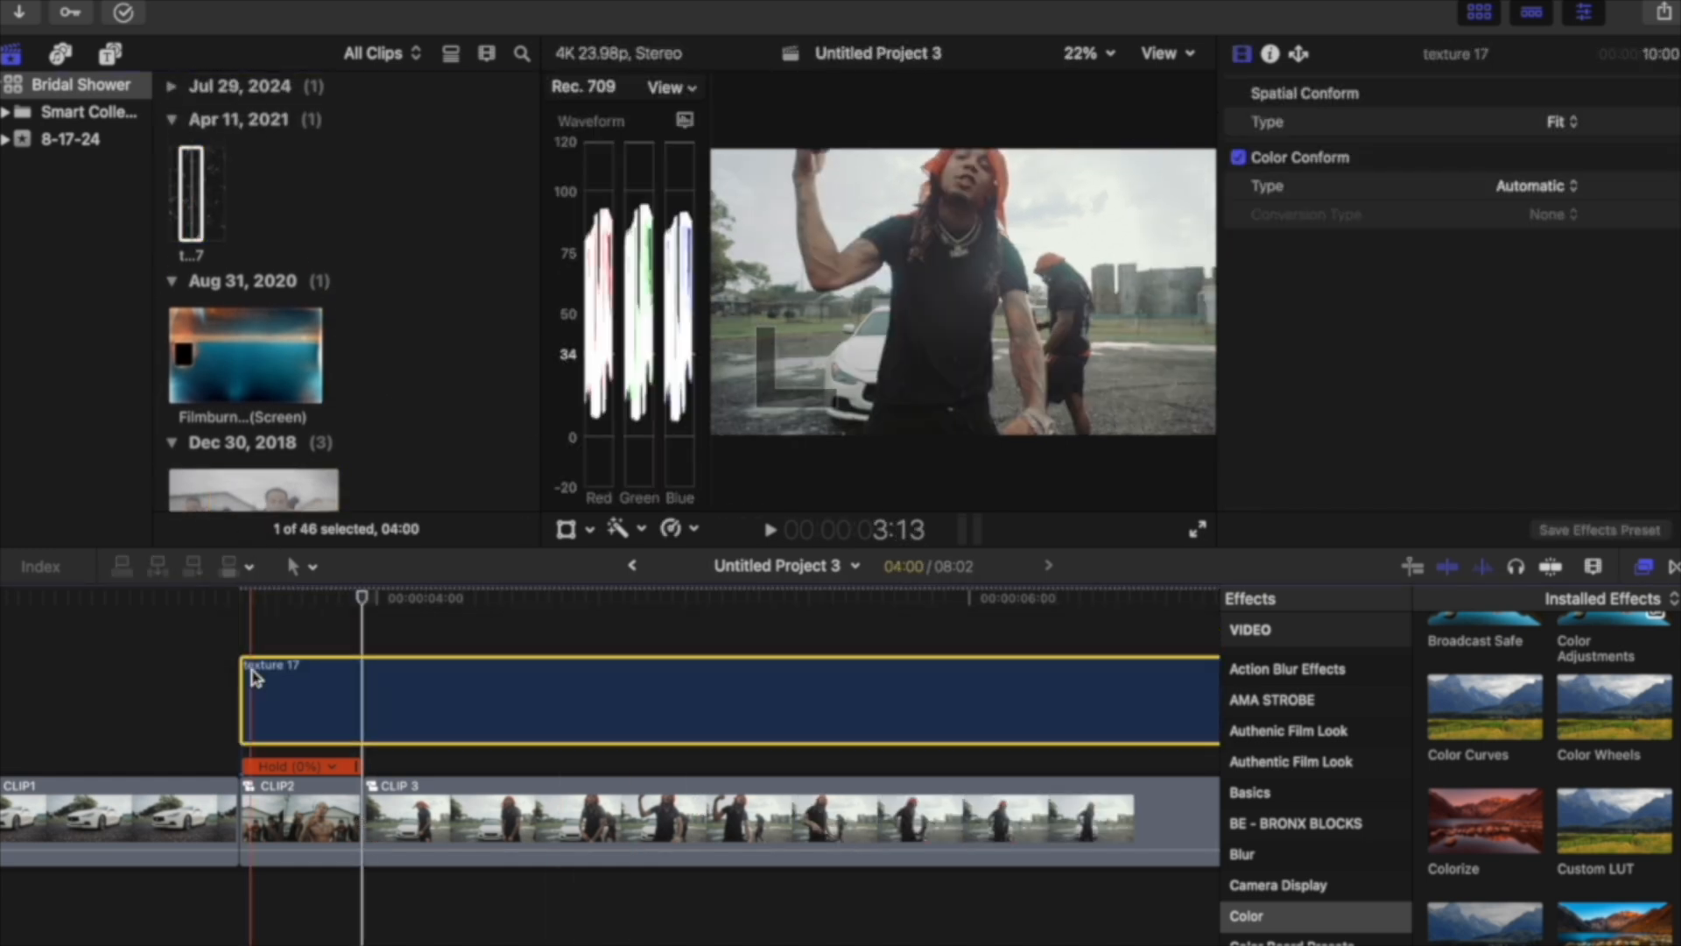
{"action": "key", "text": "cmd+6"}
{"action": "key", "text": "cmd+b"}
{"action": "left_click_drag", "start_coordinate": [421, 715], "coordinate": [424, 732]}
{"action": "key", "text": "BackSpace"}
Rotate the texture 17 overlay by 90°.
{"action": "left_click", "coordinate": [311, 696]}
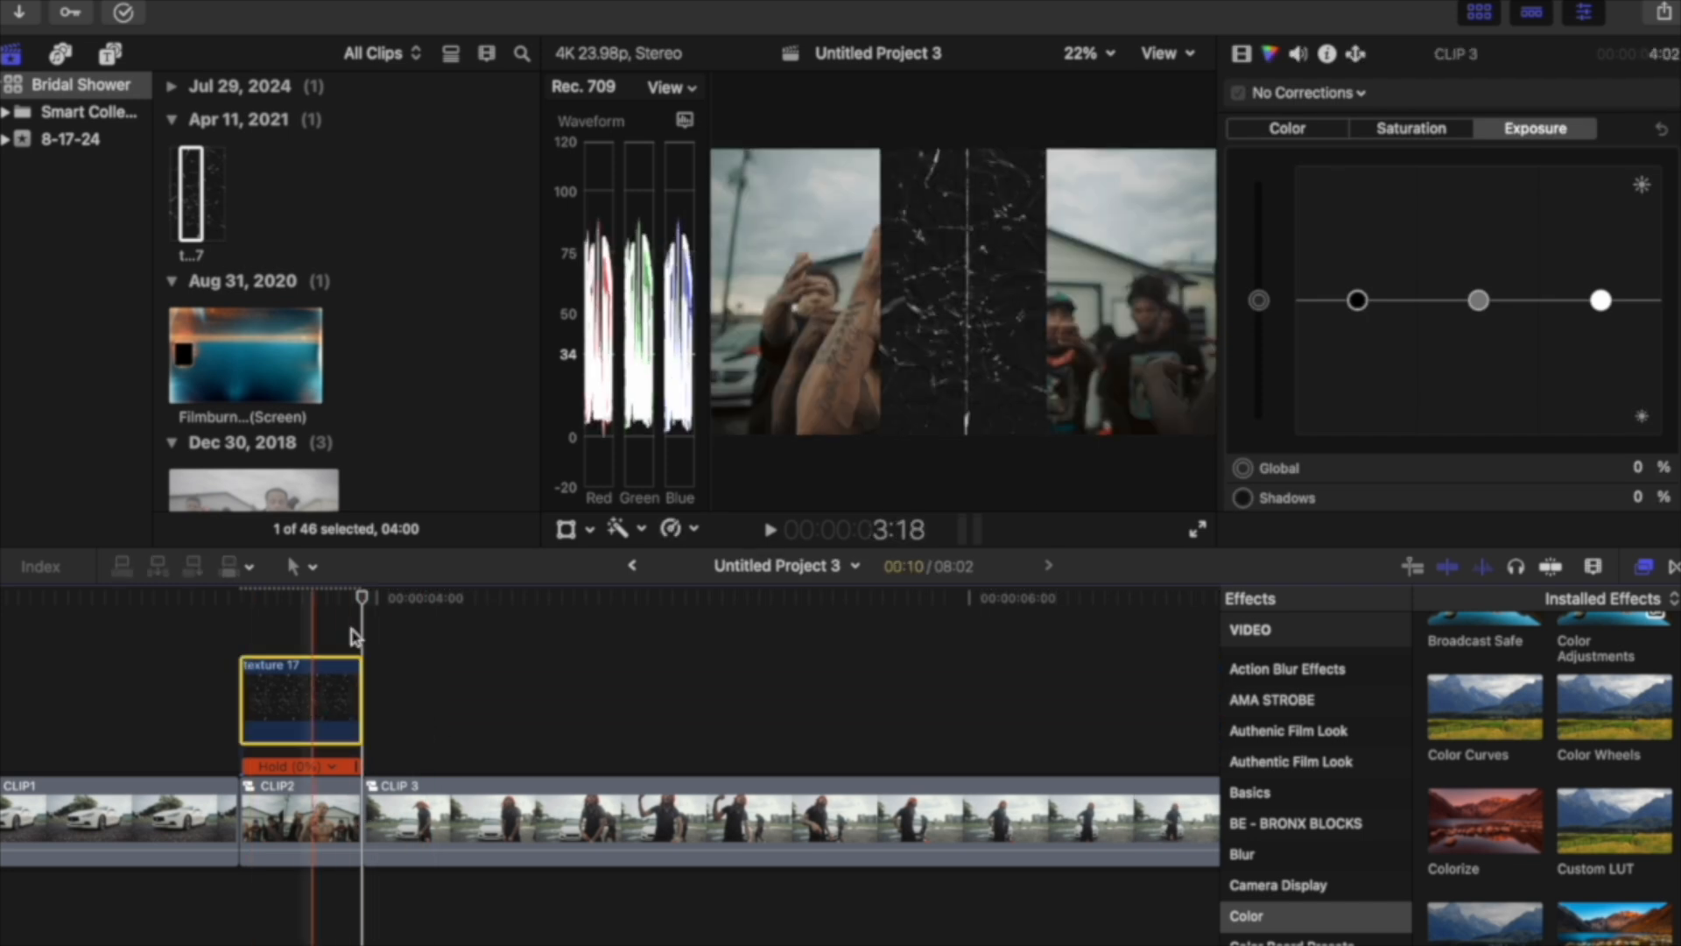
{"action": "left_click", "coordinate": [316, 604]}
{"action": "left_click_drag", "start_coordinate": [316, 604], "coordinate": [291, 604]}
{"action": "left_click", "coordinate": [1241, 54]}
{"action": "left_click", "coordinate": [1541, 243]}
{"action": "type", "text": "90"}
{"action": "key", "text": "Return"}
Scale the texture 17 overlay to 180% and set its blend mode to Linear Dodge.
{"action": "left_click_drag", "start_coordinate": [1420, 272], "coordinate": [1443, 282]}
{"action": "left_click", "coordinate": [1542, 122]}
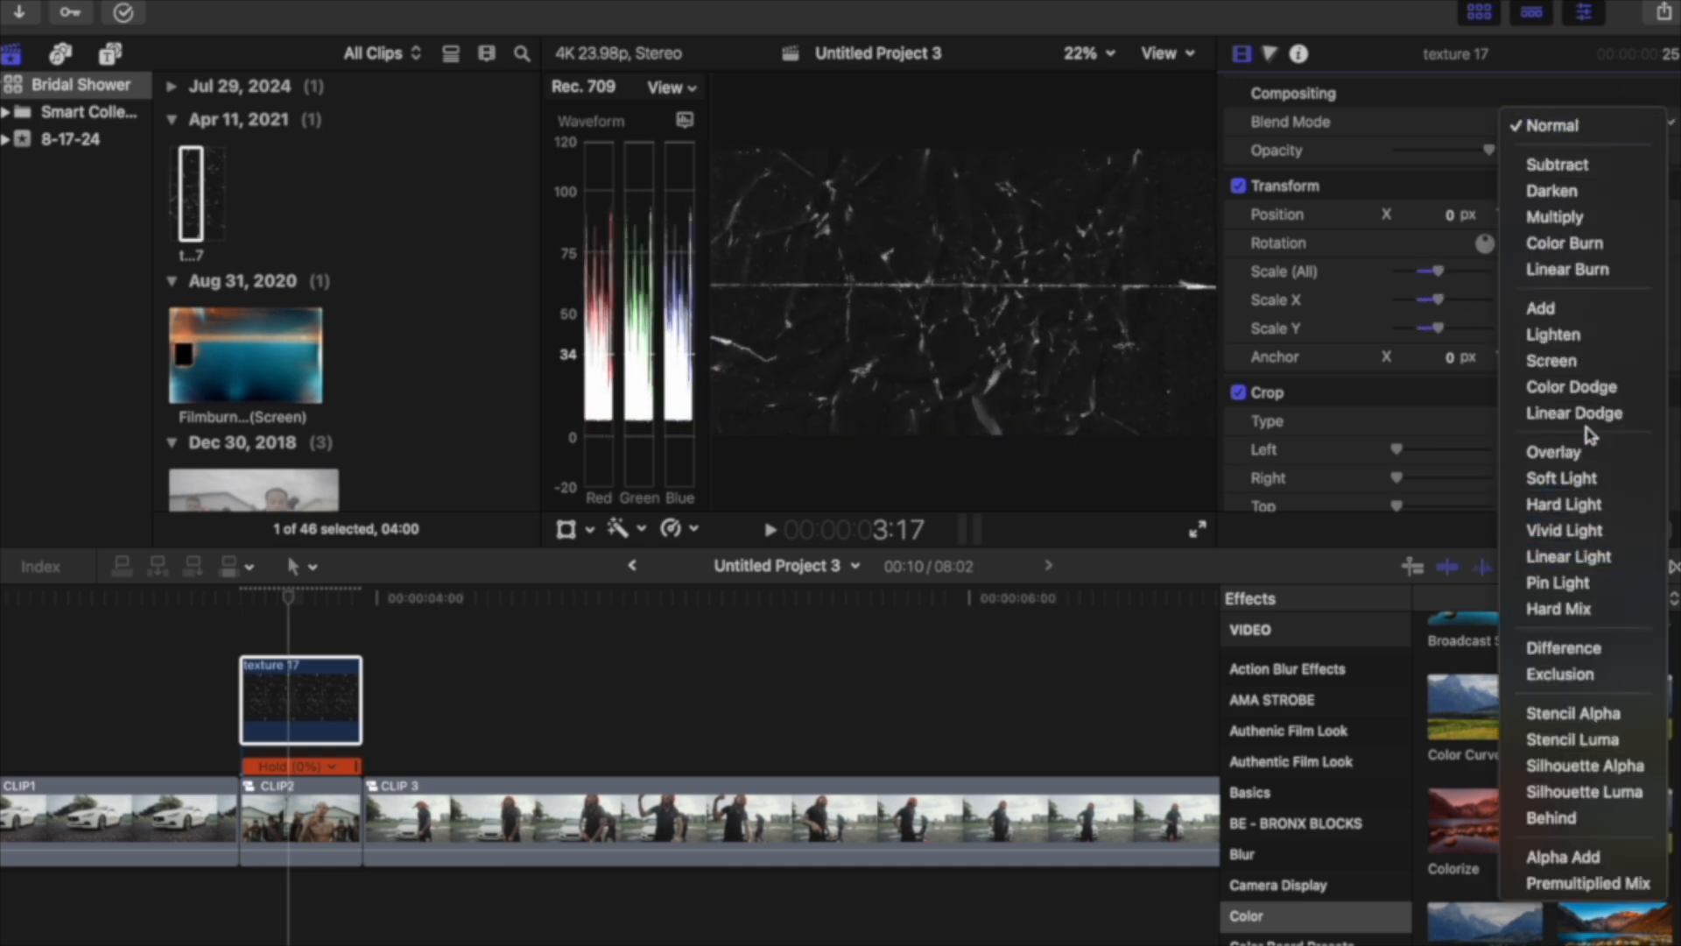
{"action": "left_click", "coordinate": [1576, 413]}
Apply Color Curves to texture 17 and shape the luma curve into a slight S with darker shadows and brighter highlights.
{"action": "left_click", "coordinate": [1311, 671]}
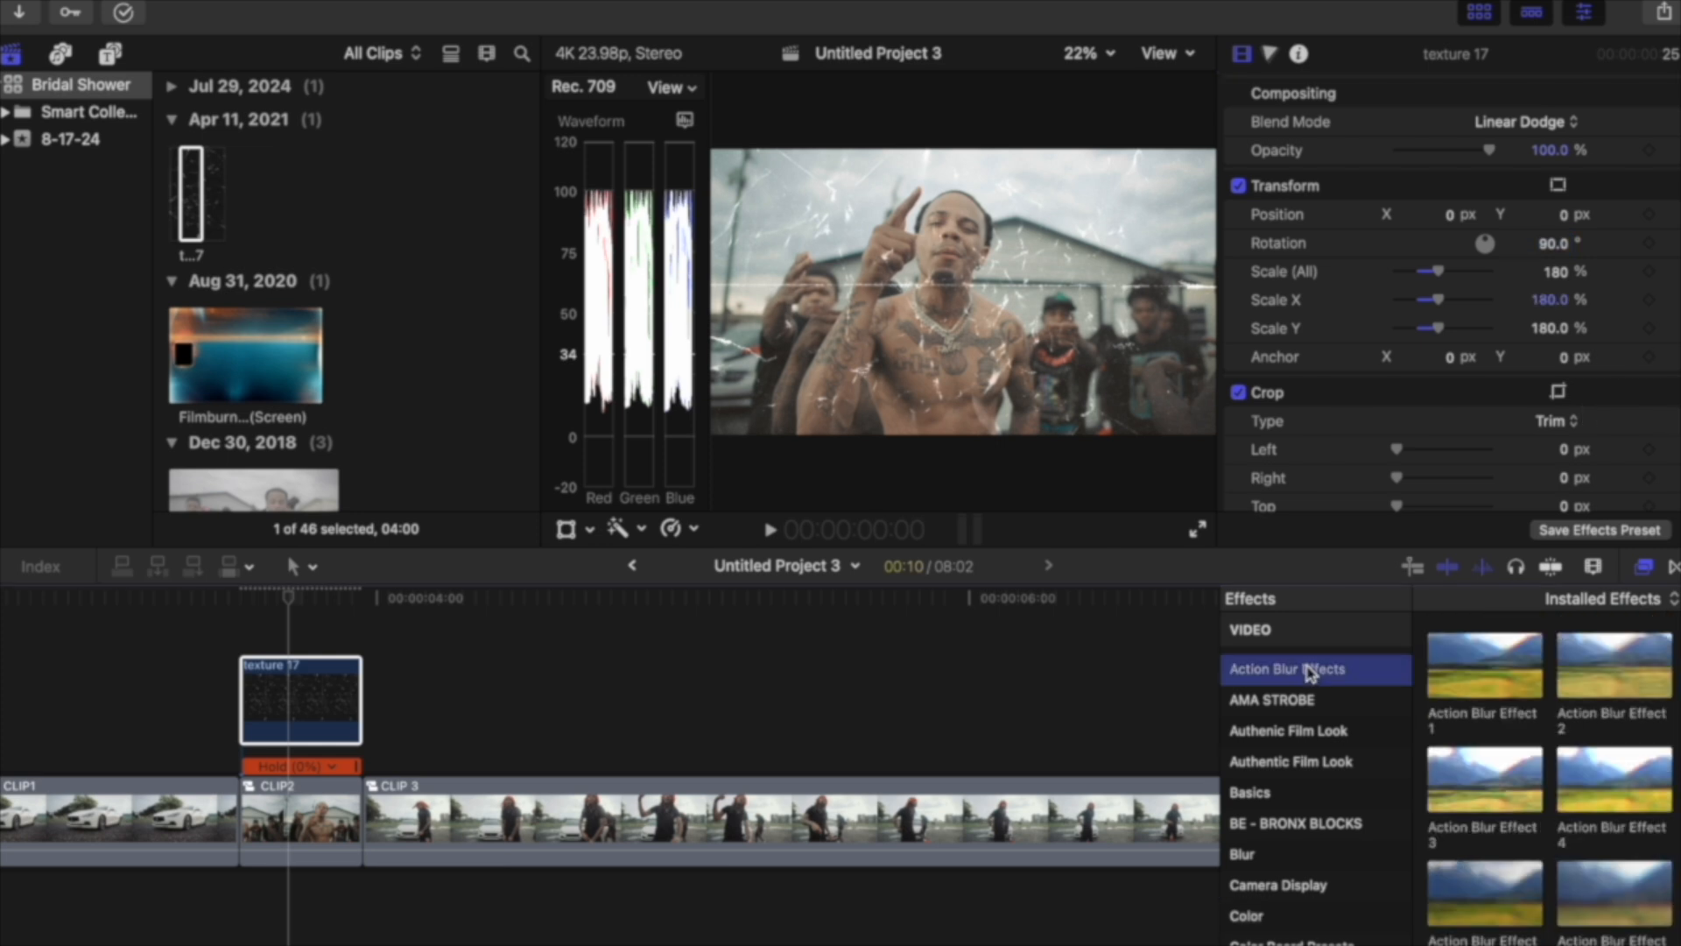
{"action": "scroll", "coordinate": [1311, 671], "scroll_direction": "down", "scroll_amount": 2}
{"action": "left_click", "coordinate": [1245, 834]}
{"action": "scroll", "coordinate": [1567, 867], "scroll_direction": "down", "scroll_amount": 5}
{"action": "scroll", "coordinate": [1567, 867], "scroll_direction": "up", "scroll_amount": 2}
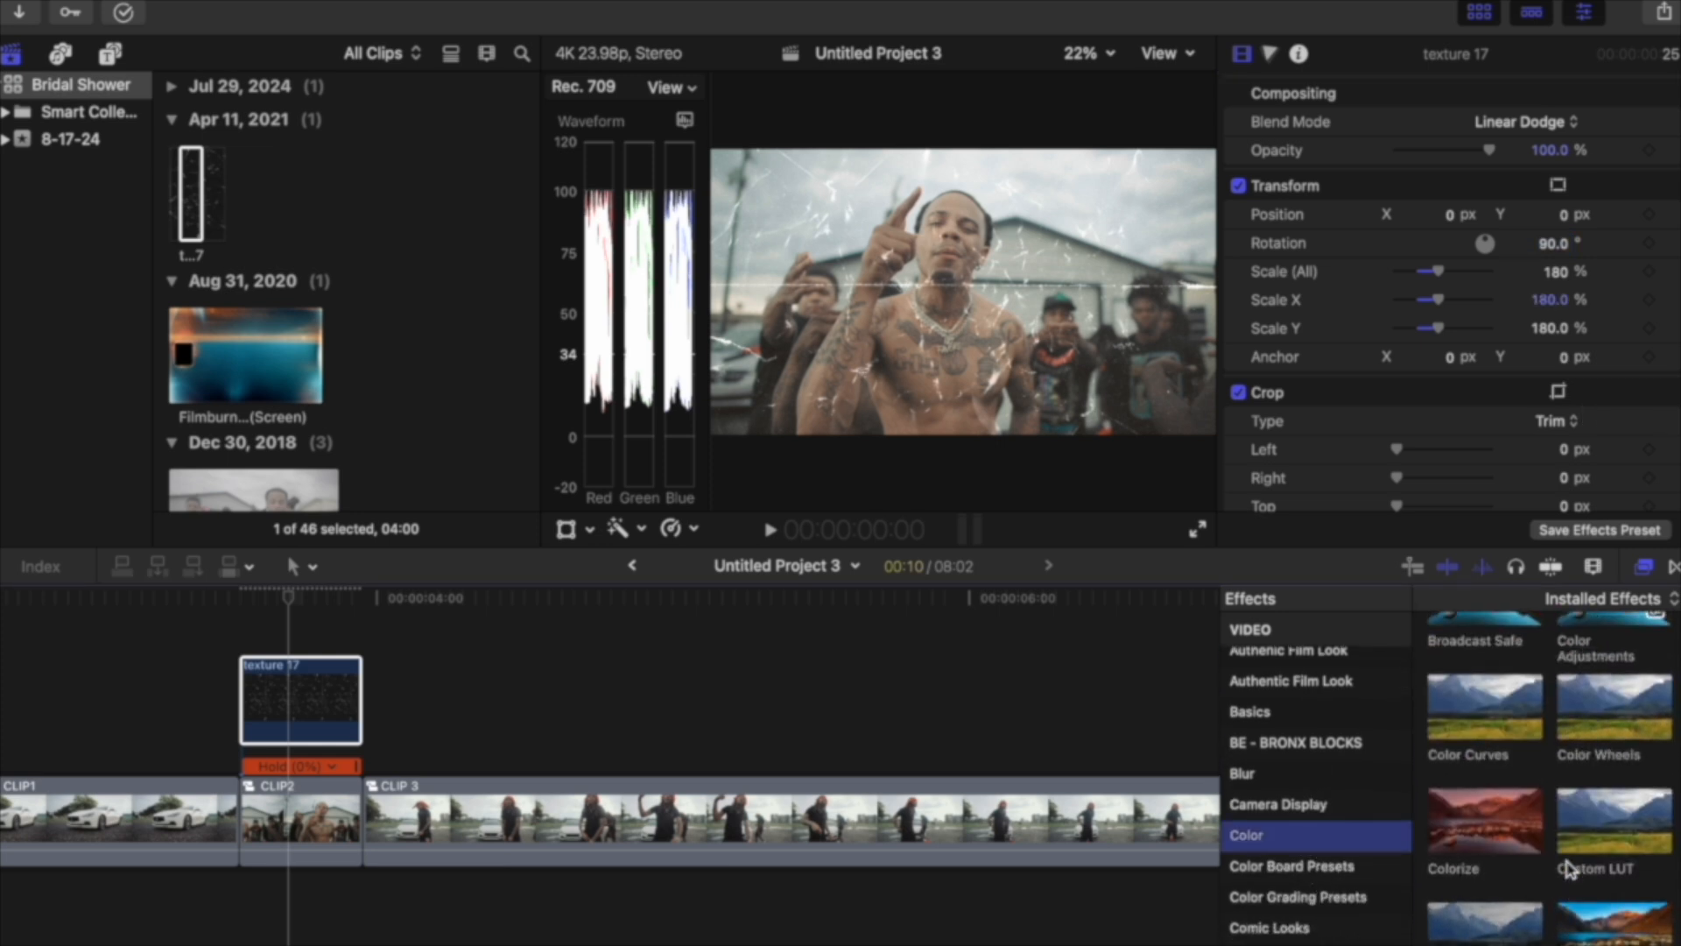
{"action": "left_click_drag", "start_coordinate": [1500, 716], "coordinate": [302, 702]}
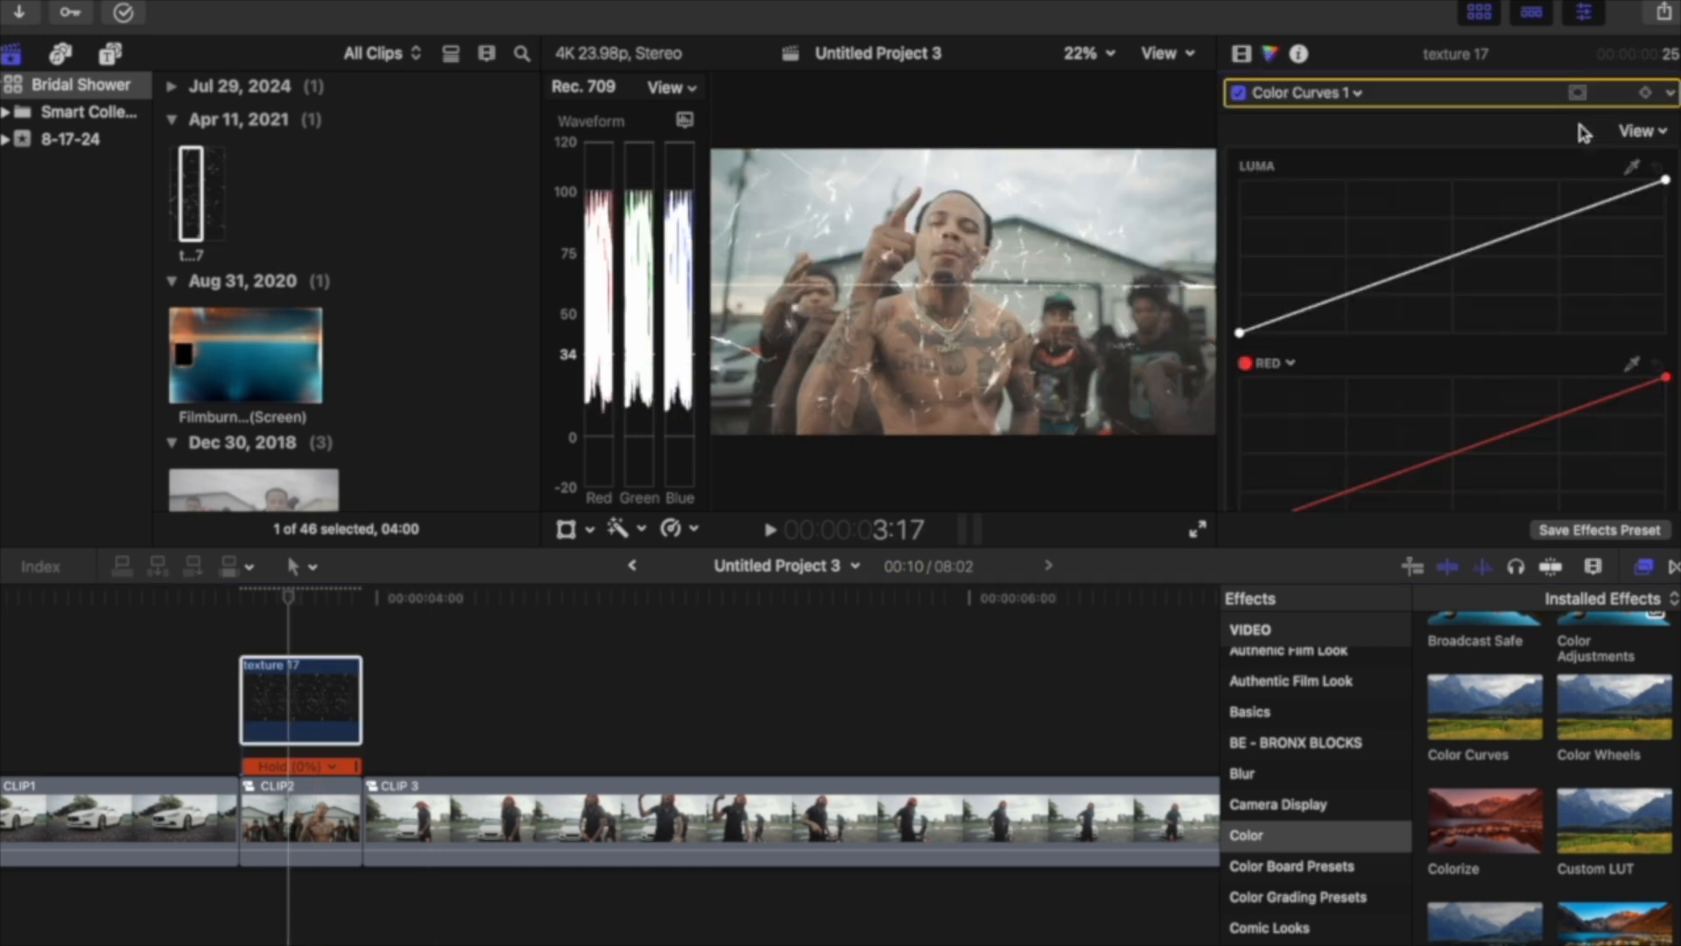
{"action": "left_click_drag", "start_coordinate": [1345, 305], "coordinate": [1349, 316]}
{"action": "left_click_drag", "start_coordinate": [1566, 230], "coordinate": [1555, 205]}
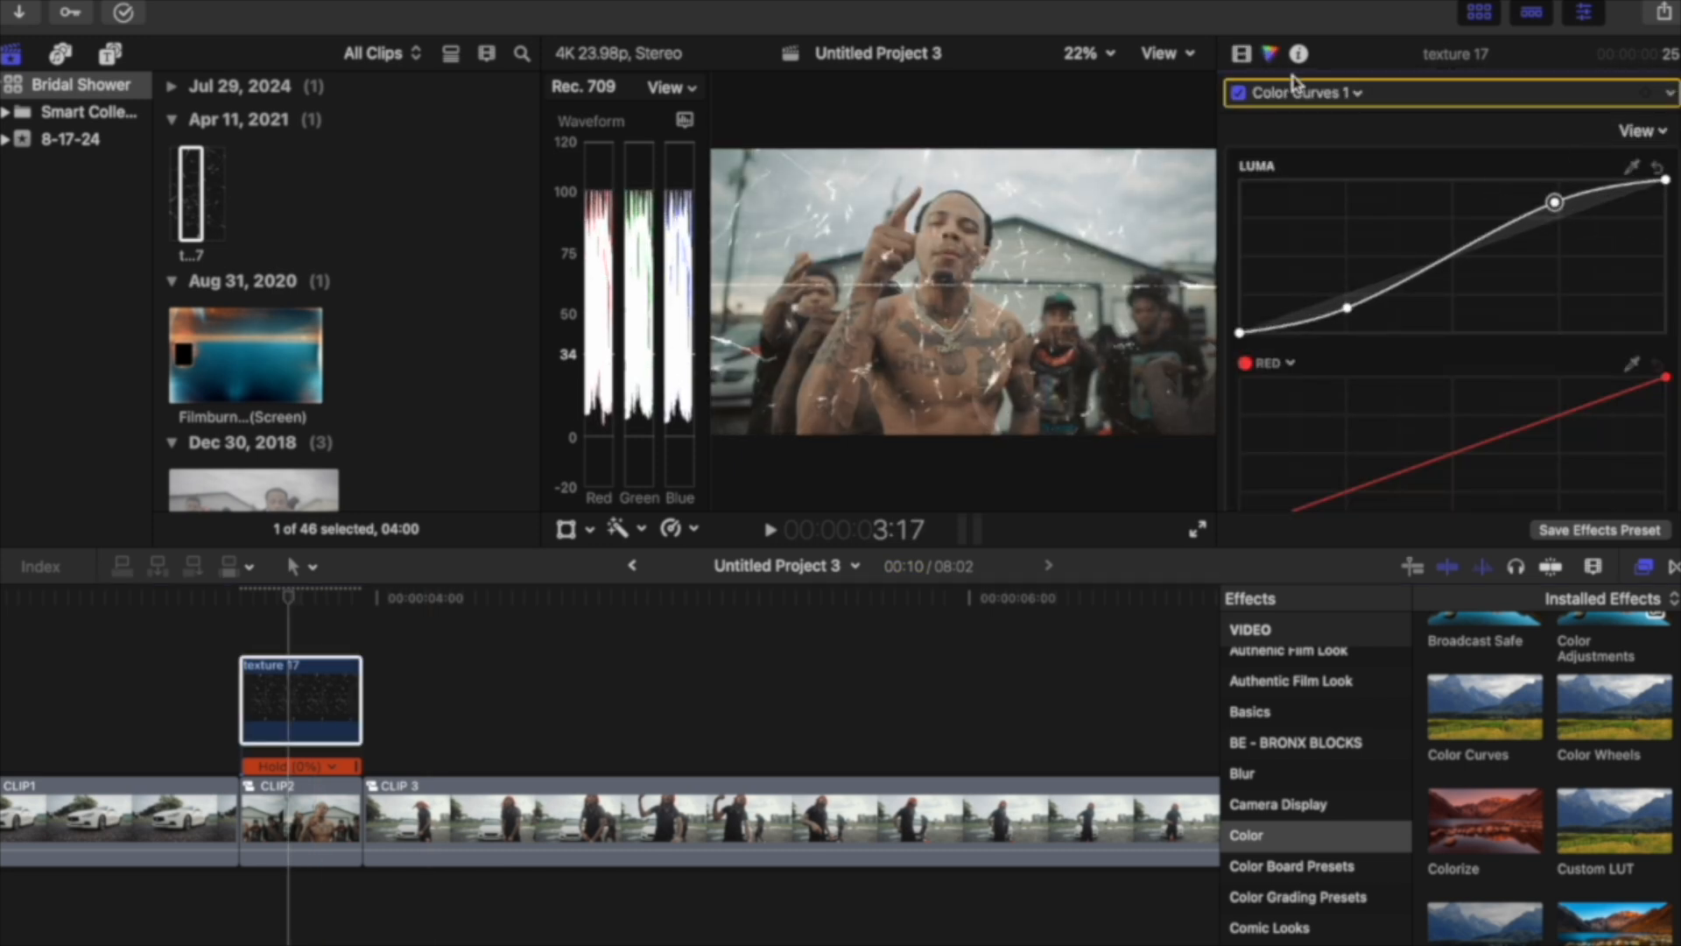
{"action": "left_click", "coordinate": [1241, 54]}
{"action": "left_click", "coordinate": [330, 705]}
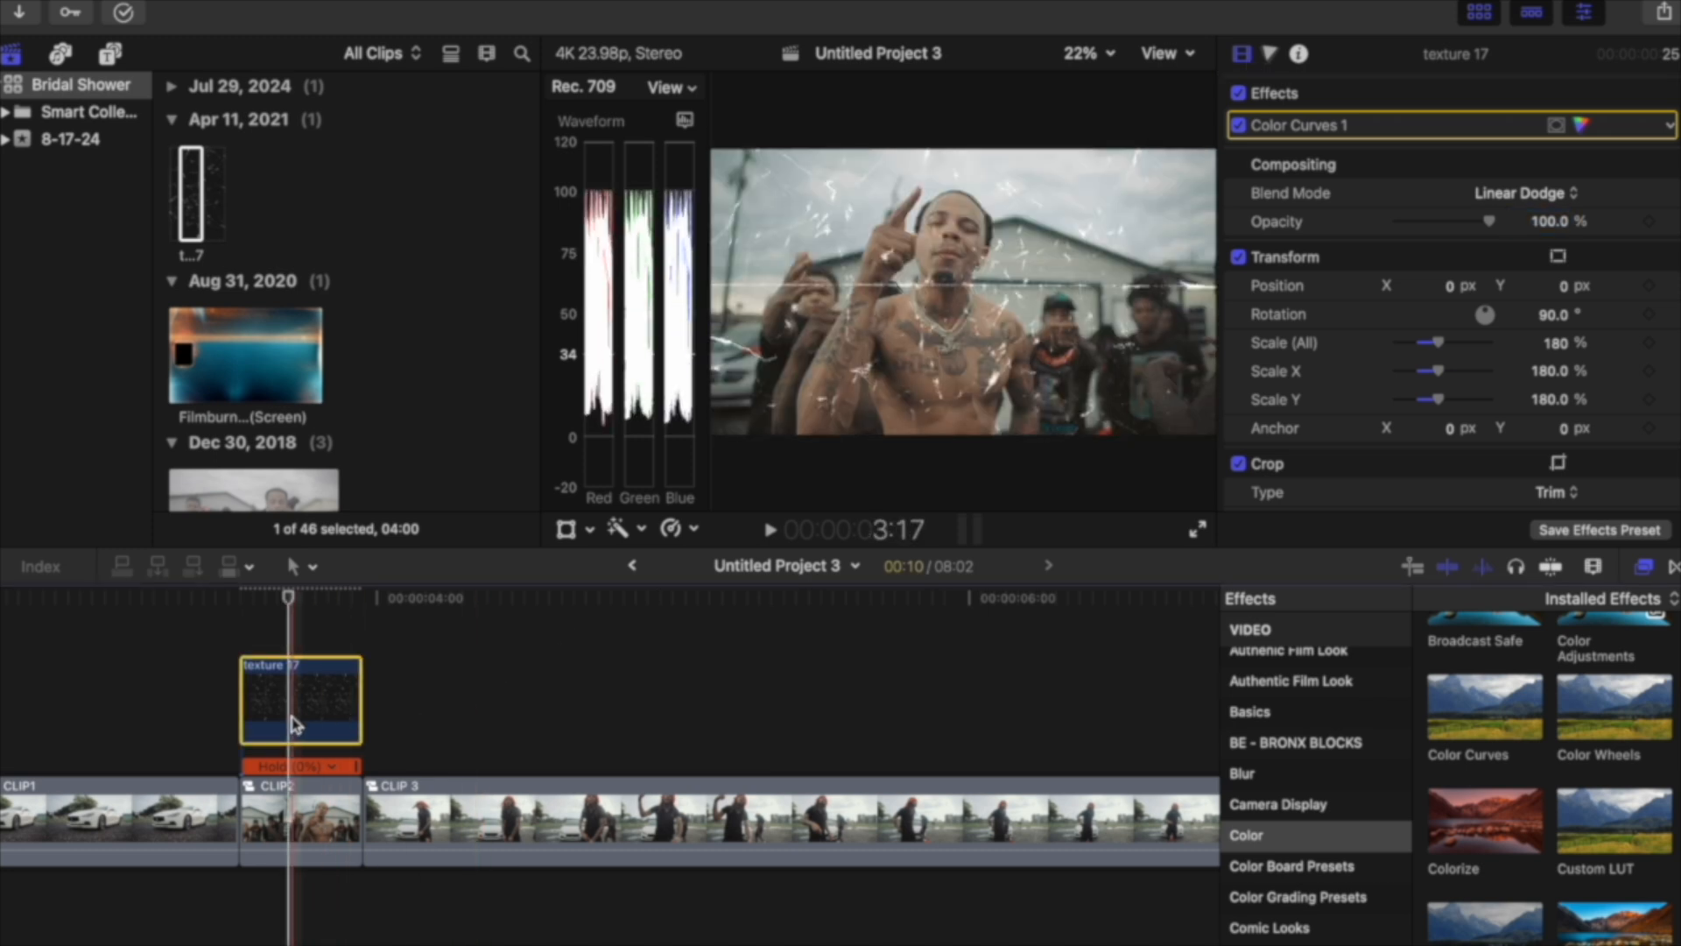
Duplicate CLIP 3 directly above itself and add a freeze-frame hold at the duplicate's first frame.
{"action": "left_click", "coordinate": [393, 828]}
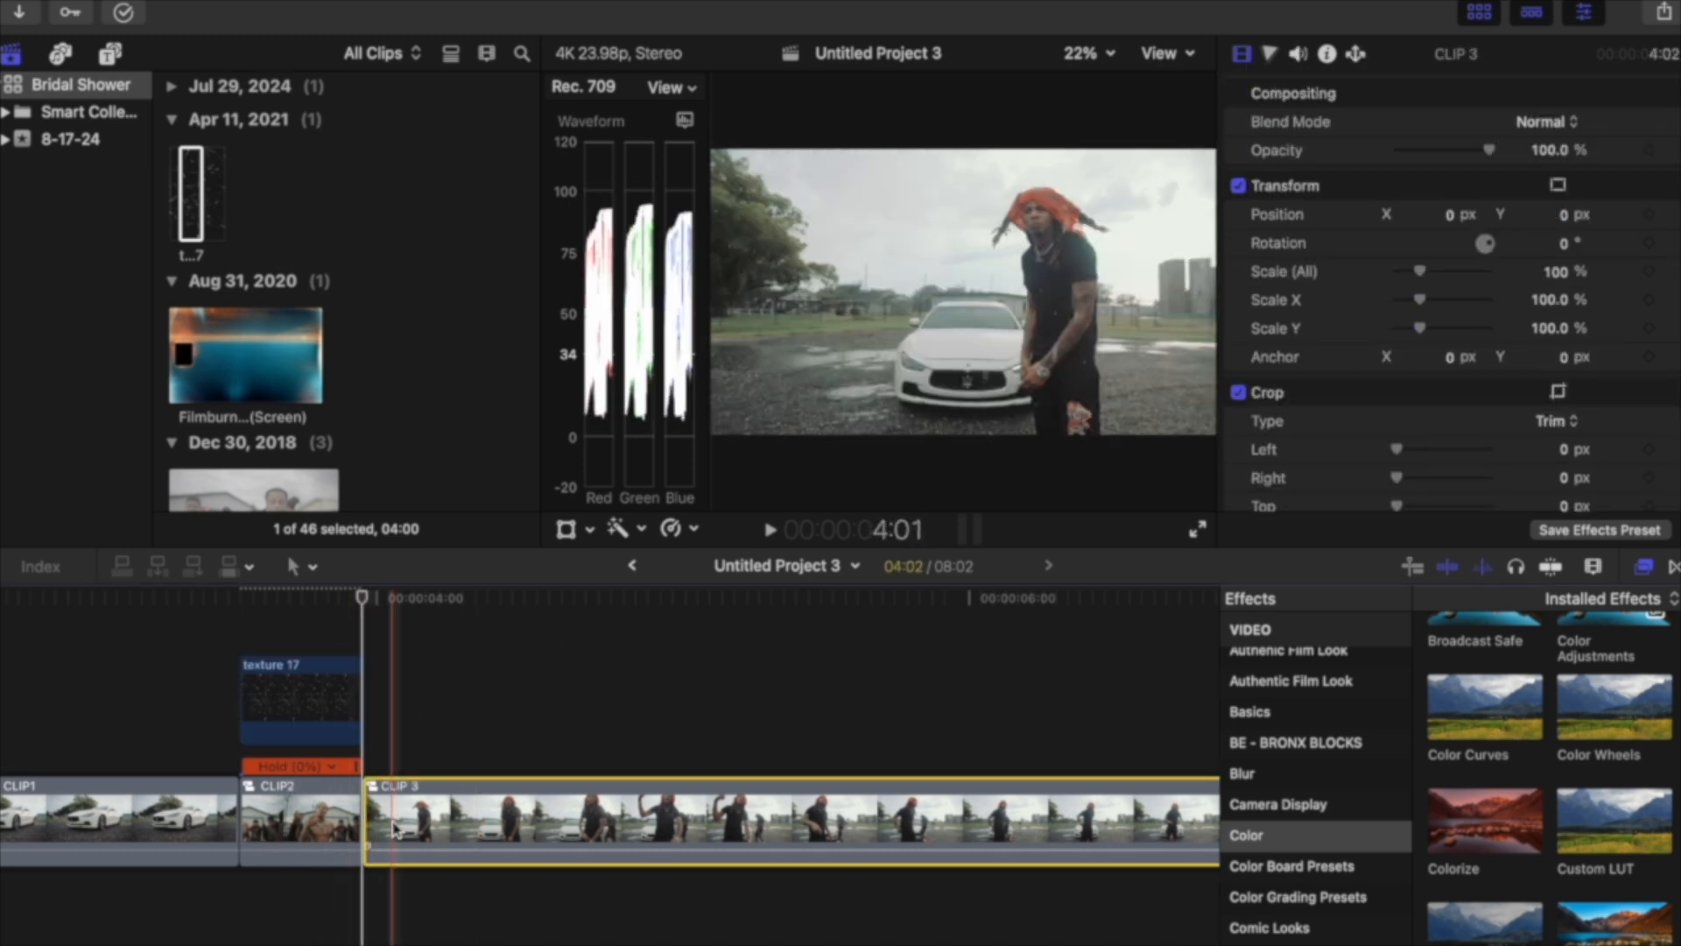
{"action": "left_click_drag", "start_coordinate": [393, 828], "coordinate": [399, 768]}
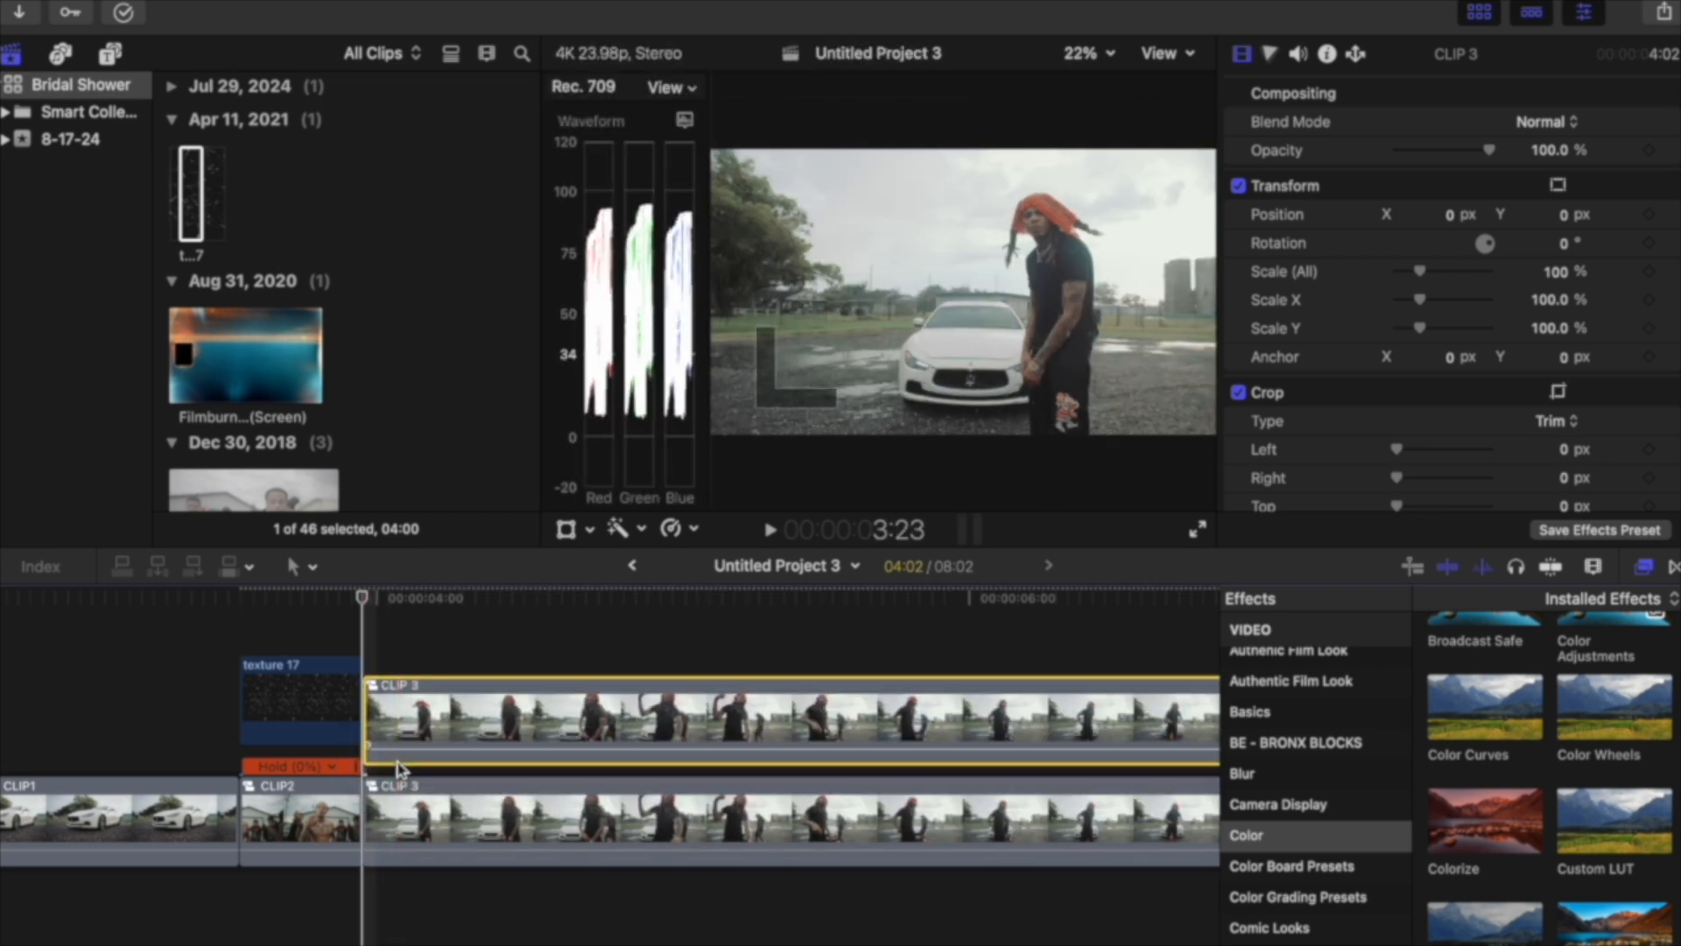
{"action": "left_click", "coordinate": [694, 528]}
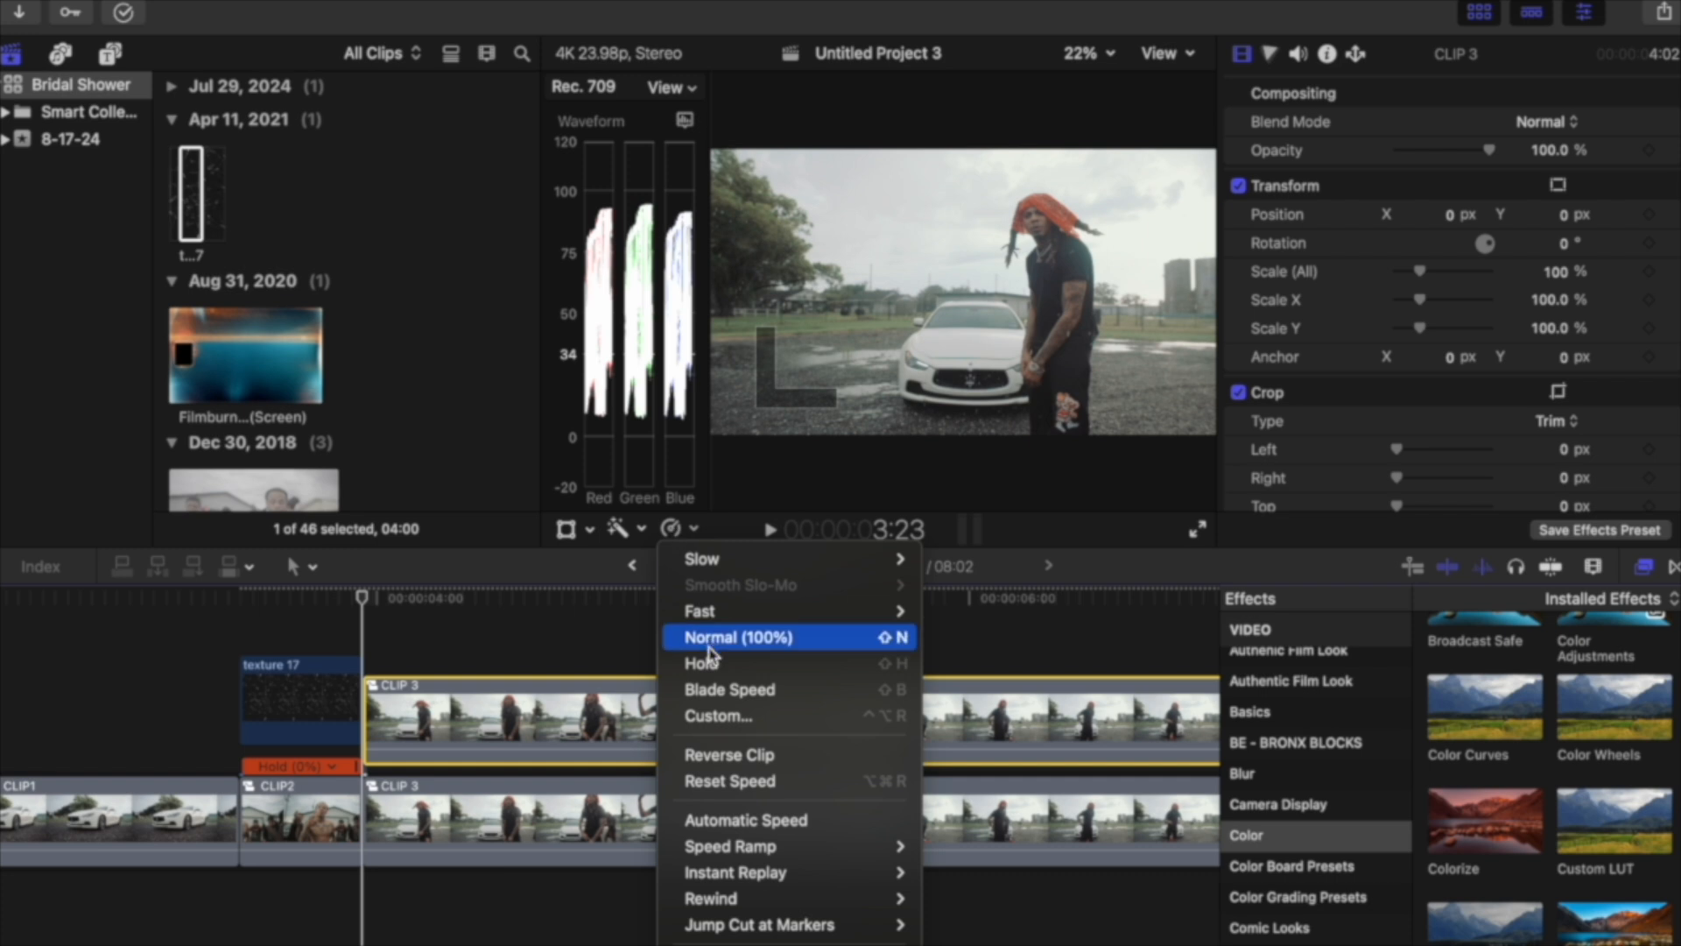
{"action": "left_click", "coordinate": [701, 661]}
Cut the upper CLIP 3 copy 10 frames after its start and delete the remainder.
{"action": "key", "text": "Right"}
{"action": "key", "text": "Right"}
{"action": "key", "text": "Right"}
{"action": "key", "text": "Right"}
{"action": "key", "text": "Right"}
{"action": "key", "text": "Right"}
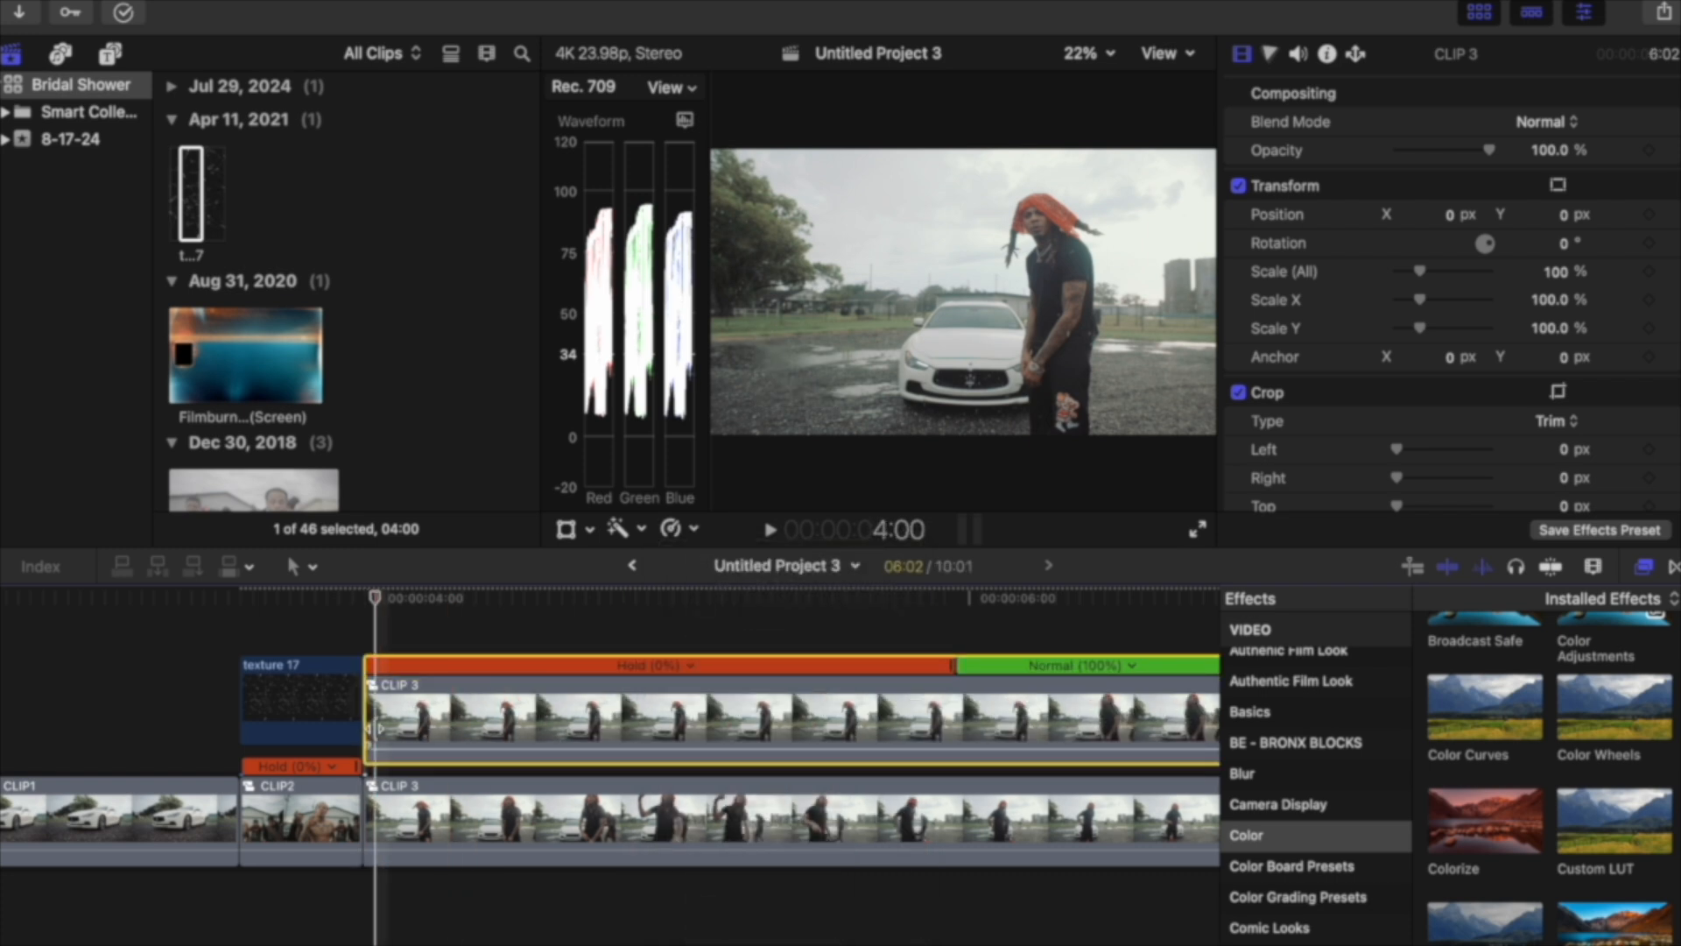
{"action": "key", "text": "Right"}
{"action": "key", "text": "Right"}
{"action": "key", "text": "Right"}
{"action": "key", "text": "Right"}
{"action": "key", "text": "super+b"}
{"action": "left_click", "coordinate": [576, 723]}
{"action": "key", "text": "Delete"}
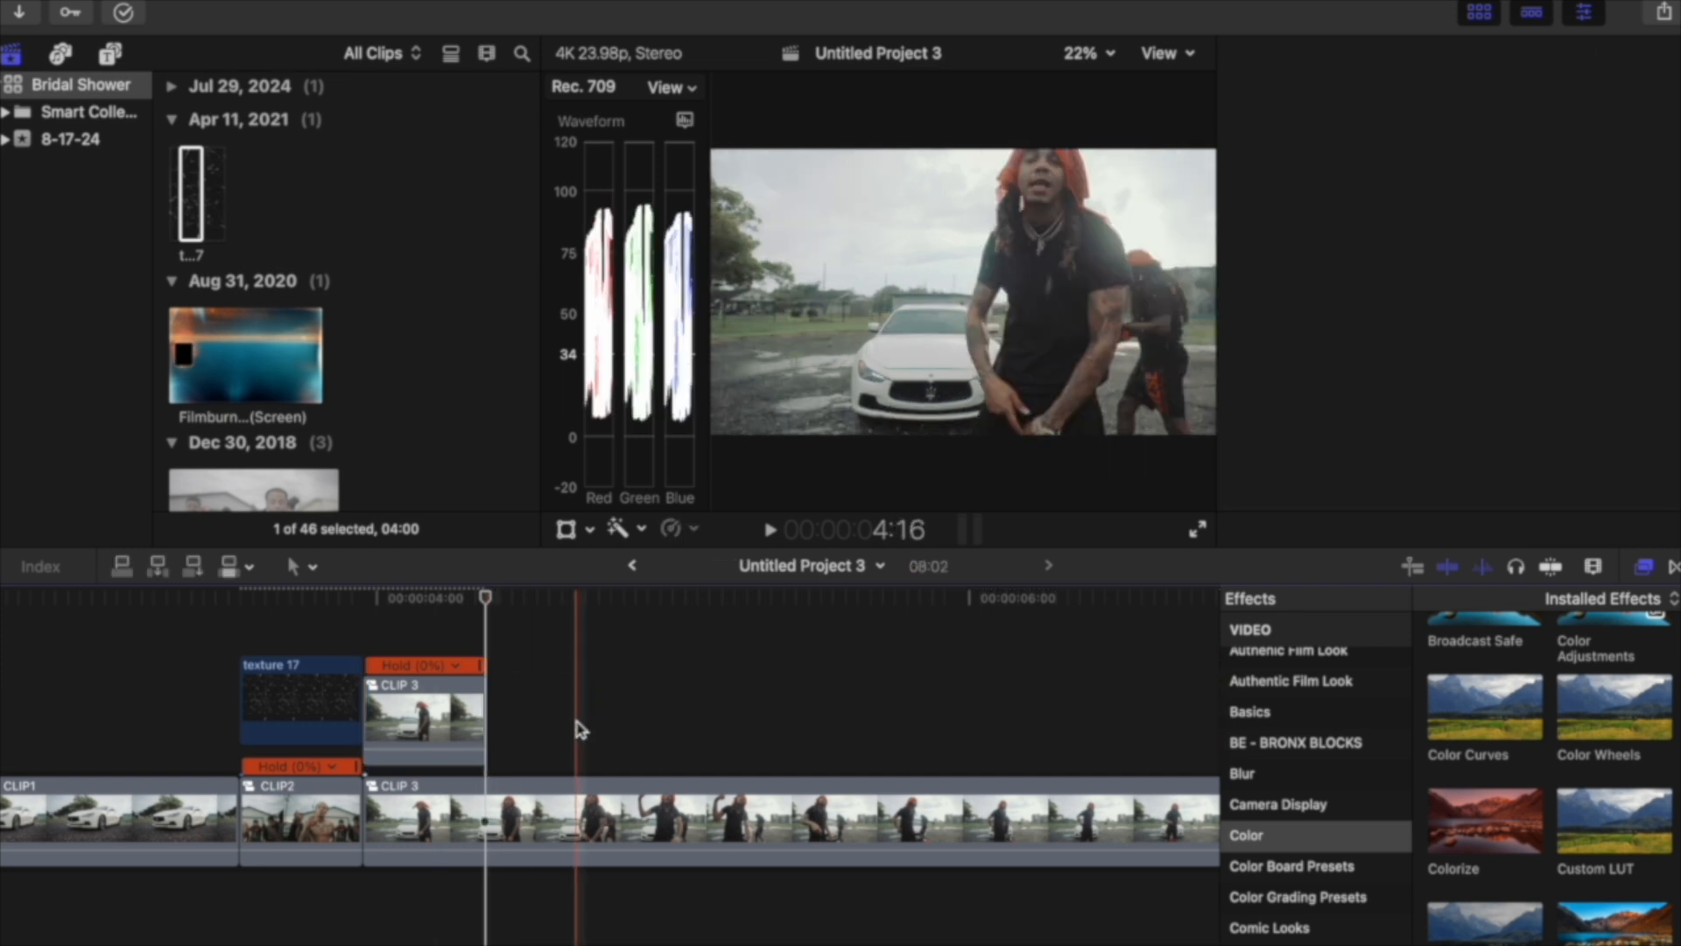
Apply the Draw Mask effect to the short upper CLIP 3 copy, with the playhead at its first frame.
{"action": "left_click", "coordinate": [424, 705]}
{"action": "left_click_drag", "start_coordinate": [486, 598], "coordinate": [366, 601]}
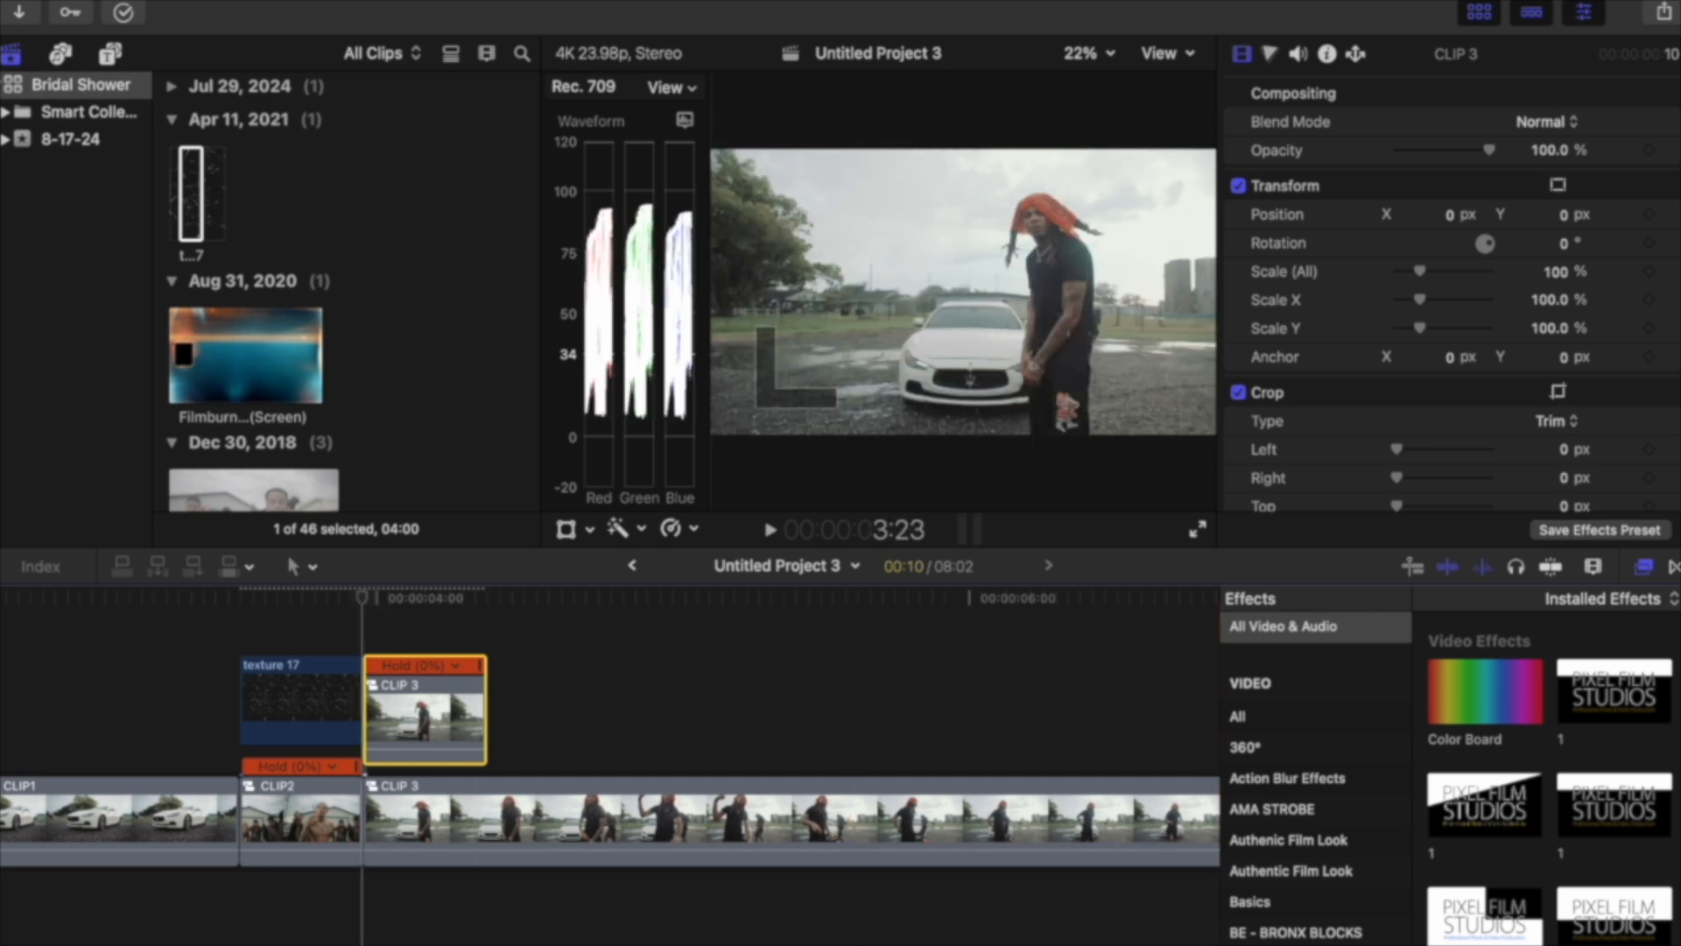
{"action": "type", "text": "dra"}
{"action": "mouse_move", "coordinate": [1485, 663]}
{"action": "left_mouse_down"}
{"action": "mouse_move", "coordinate": [429, 674]}
{"action": "mouse_move", "coordinate": [424, 710]}
{"action": "left_mouse_up"}
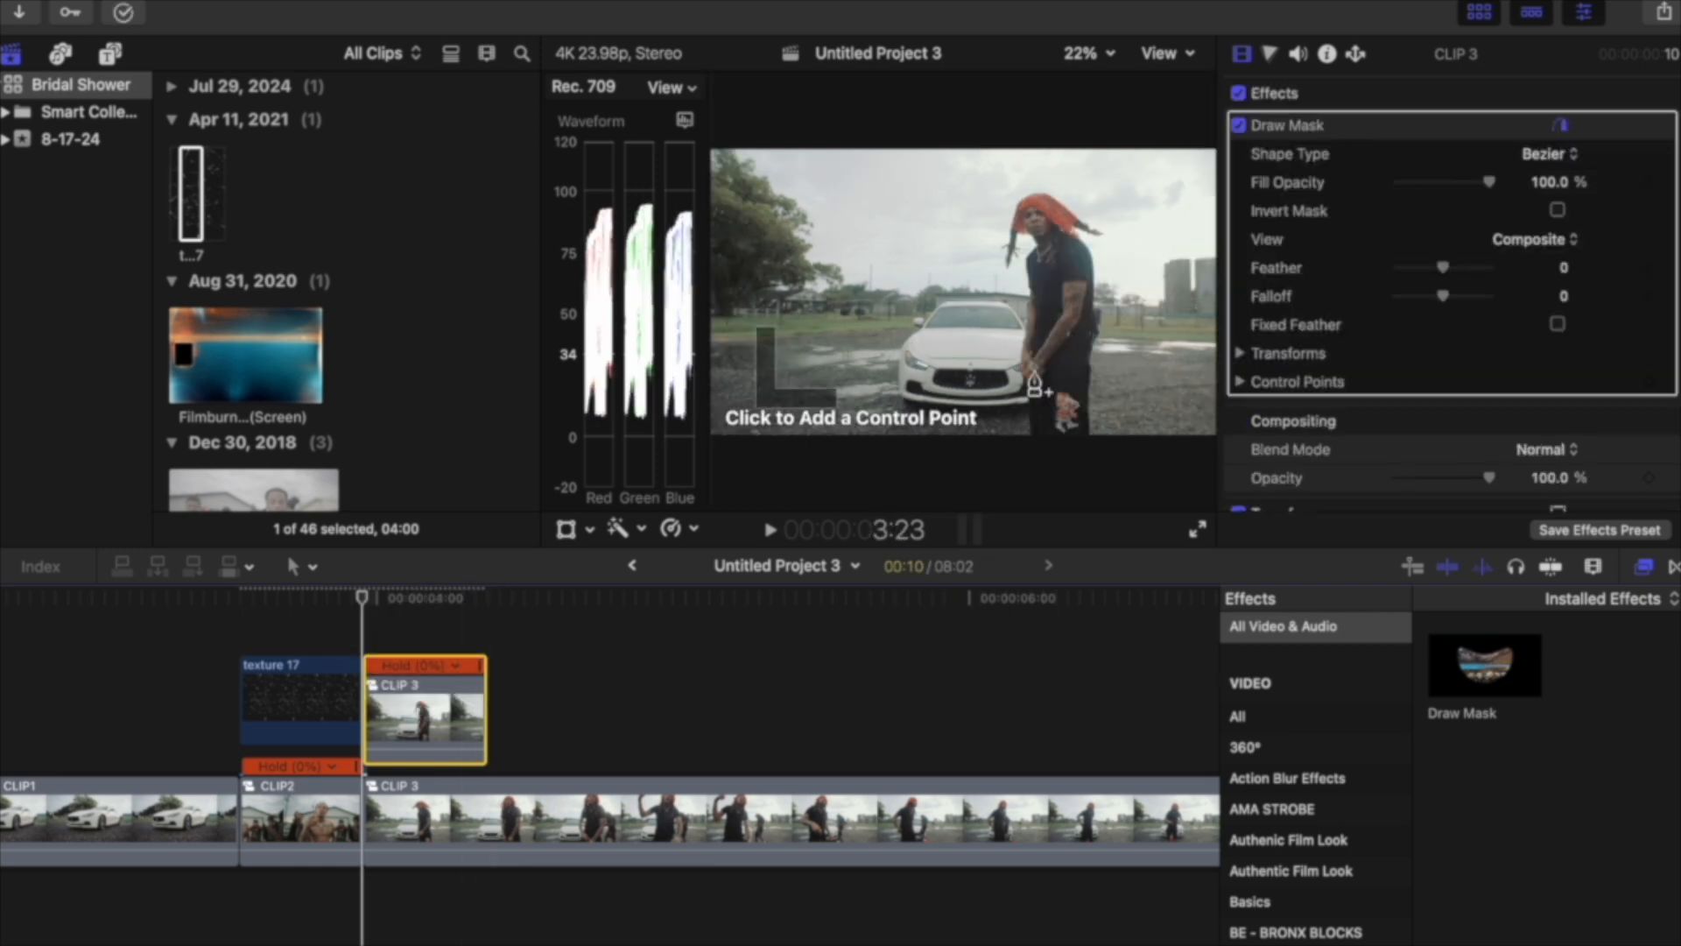
Trace a closed mask around the man standing in front of the car, following his headscarf, arms and legs.
{"action": "left_click", "coordinate": [1079, 59]}
{"action": "left_click", "coordinate": [1117, 205]}
{"action": "scroll", "coordinate": [1182, 333], "scroll_direction": "down", "scroll_amount": 5}
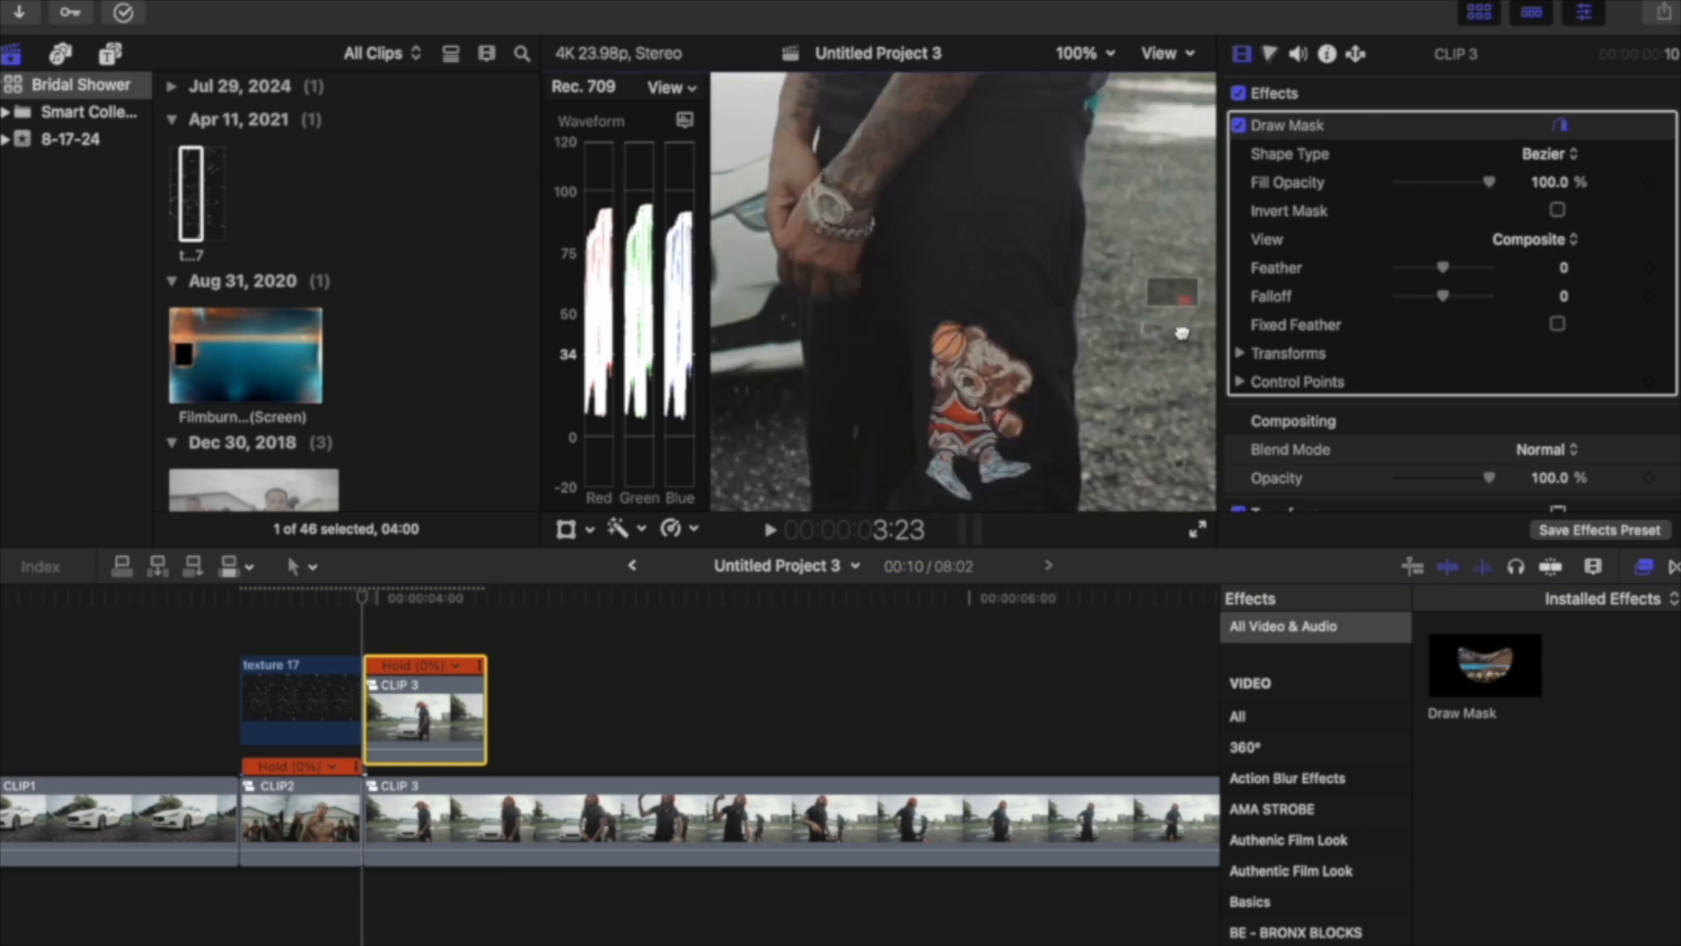
{"action": "left_click", "coordinate": [1078, 510]}
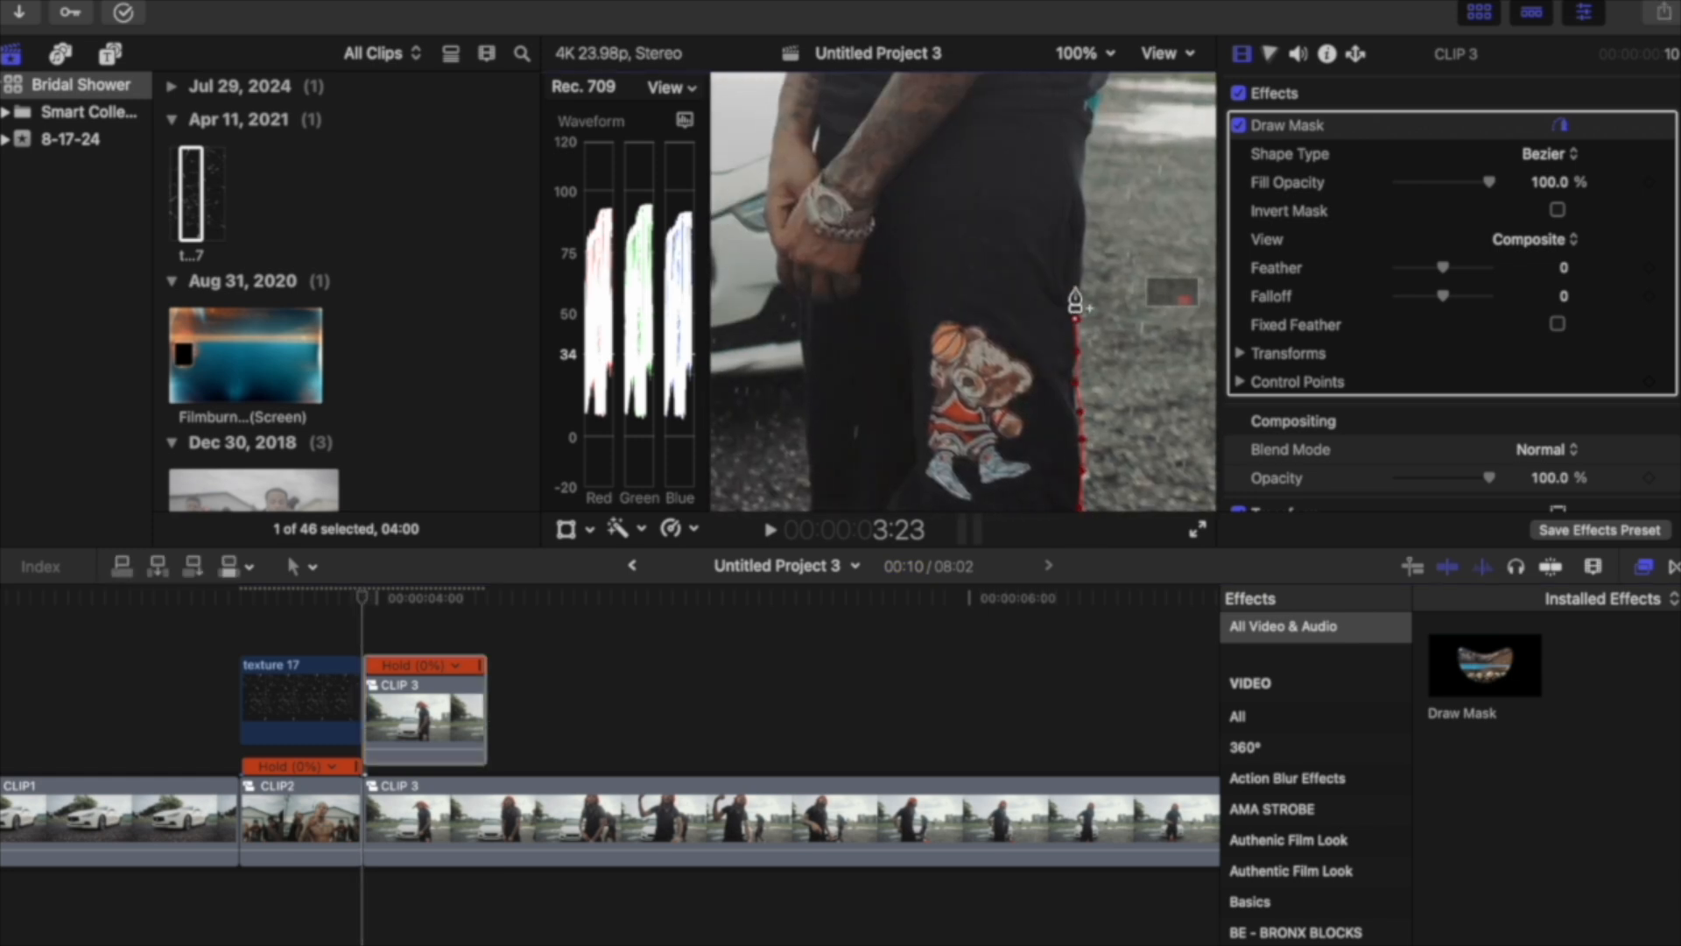
{"action": "left_click", "coordinate": [1090, 140]}
{"action": "scroll", "coordinate": [1091, 145], "scroll_direction": "up", "scroll_amount": 4}
{"action": "left_click", "coordinate": [1024, 368]}
{"action": "scroll", "coordinate": [1005, 271], "scroll_direction": "up", "scroll_amount": 4}
{"action": "left_click", "coordinate": [1030, 381]}
{"action": "left_click", "coordinate": [1020, 280]}
{"action": "left_click", "coordinate": [981, 207]}
{"action": "left_click", "coordinate": [933, 134]}
{"action": "left_click", "coordinate": [958, 145]}
{"action": "left_click", "coordinate": [985, 157]}
{"action": "left_click", "coordinate": [1009, 172]}
{"action": "left_click", "coordinate": [1043, 178]}
{"action": "left_click", "coordinate": [1075, 169]}
{"action": "left_click", "coordinate": [1051, 158]}
{"action": "left_click", "coordinate": [1037, 145]}
{"action": "left_click", "coordinate": [1007, 135]}
{"action": "left_click", "coordinate": [978, 115]}
{"action": "left_click_drag", "start_coordinate": [1185, 289], "coordinate": [1179, 290]}
{"action": "left_click", "coordinate": [941, 271]}
{"action": "left_click", "coordinate": [823, 231]}
{"action": "left_click", "coordinate": [751, 285]}
{"action": "left_click", "coordinate": [716, 385]}
{"action": "left_click", "coordinate": [1044, 220]}
{"action": "left_click", "coordinate": [1040, 253]}
{"action": "left_click", "coordinate": [1002, 272]}
{"action": "left_click", "coordinate": [1030, 289]}
{"action": "left_click", "coordinate": [1025, 315]}
{"action": "left_click", "coordinate": [1022, 331]}
{"action": "left_click", "coordinate": [1035, 360]}
{"action": "left_click", "coordinate": [1053, 296]}
{"action": "left_click", "coordinate": [1076, 315]}
{"action": "left_click", "coordinate": [1083, 300]}
{"action": "left_click", "coordinate": [1060, 273]}
{"action": "left_click", "coordinate": [1084, 273]}
{"action": "left_click", "coordinate": [1080, 264]}
{"action": "left_click", "coordinate": [1066, 264]}
{"action": "left_click", "coordinate": [1078, 198]}
{"action": "left_click", "coordinate": [1129, 206]}
{"action": "left_click", "coordinate": [1167, 254]}
{"action": "left_click", "coordinate": [1122, 306]}
{"action": "left_click", "coordinate": [1133, 442]}
{"action": "left_click", "coordinate": [1058, 341]}
{"action": "left_click_drag", "start_coordinate": [1179, 287], "coordinate": [1180, 299]}
{"action": "left_click", "coordinate": [1023, 480]}
{"action": "left_click", "coordinate": [1028, 300]}
{"action": "left_click", "coordinate": [1054, 377]}
{"action": "left_click", "coordinate": [1063, 482]}
{"action": "scroll", "coordinate": [1063, 484], "scroll_direction": "down", "scroll_amount": 3}
{"action": "left_click", "coordinate": [1022, 504]}
{"action": "key", "text": "shift+z"}
{"action": "left_click", "coordinate": [1088, 436]}
Set the draw mask's Feather to -4 and Falloff to 25.
{"action": "left_click", "coordinate": [451, 672]}
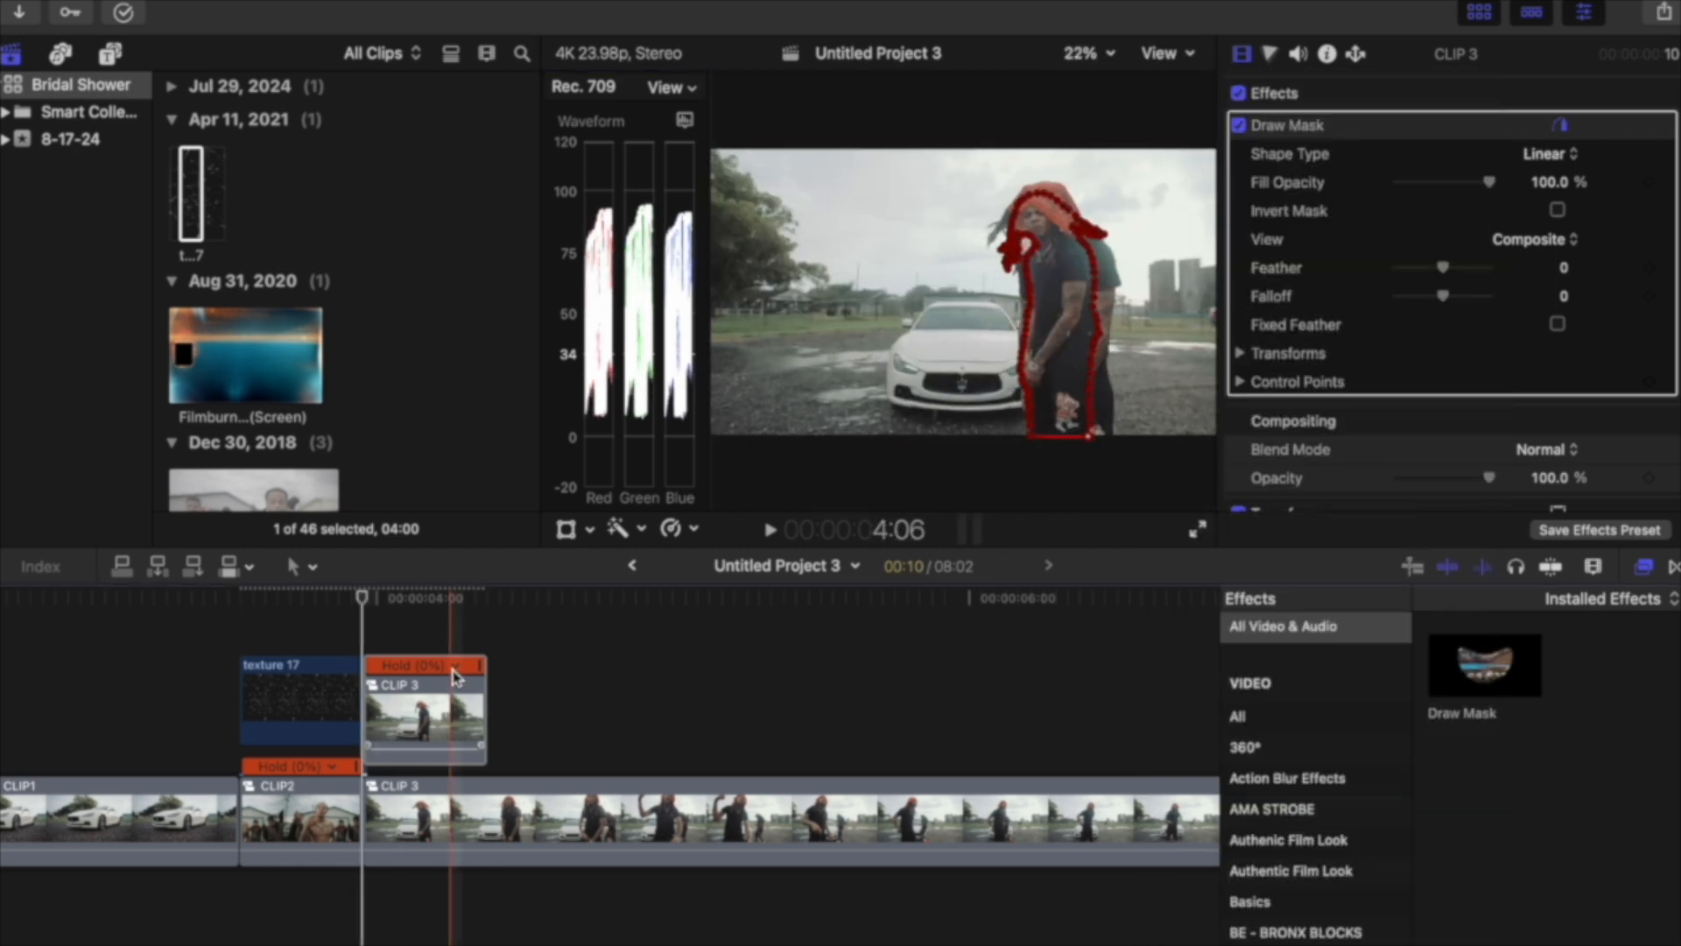
{"action": "left_click", "coordinate": [1344, 97]}
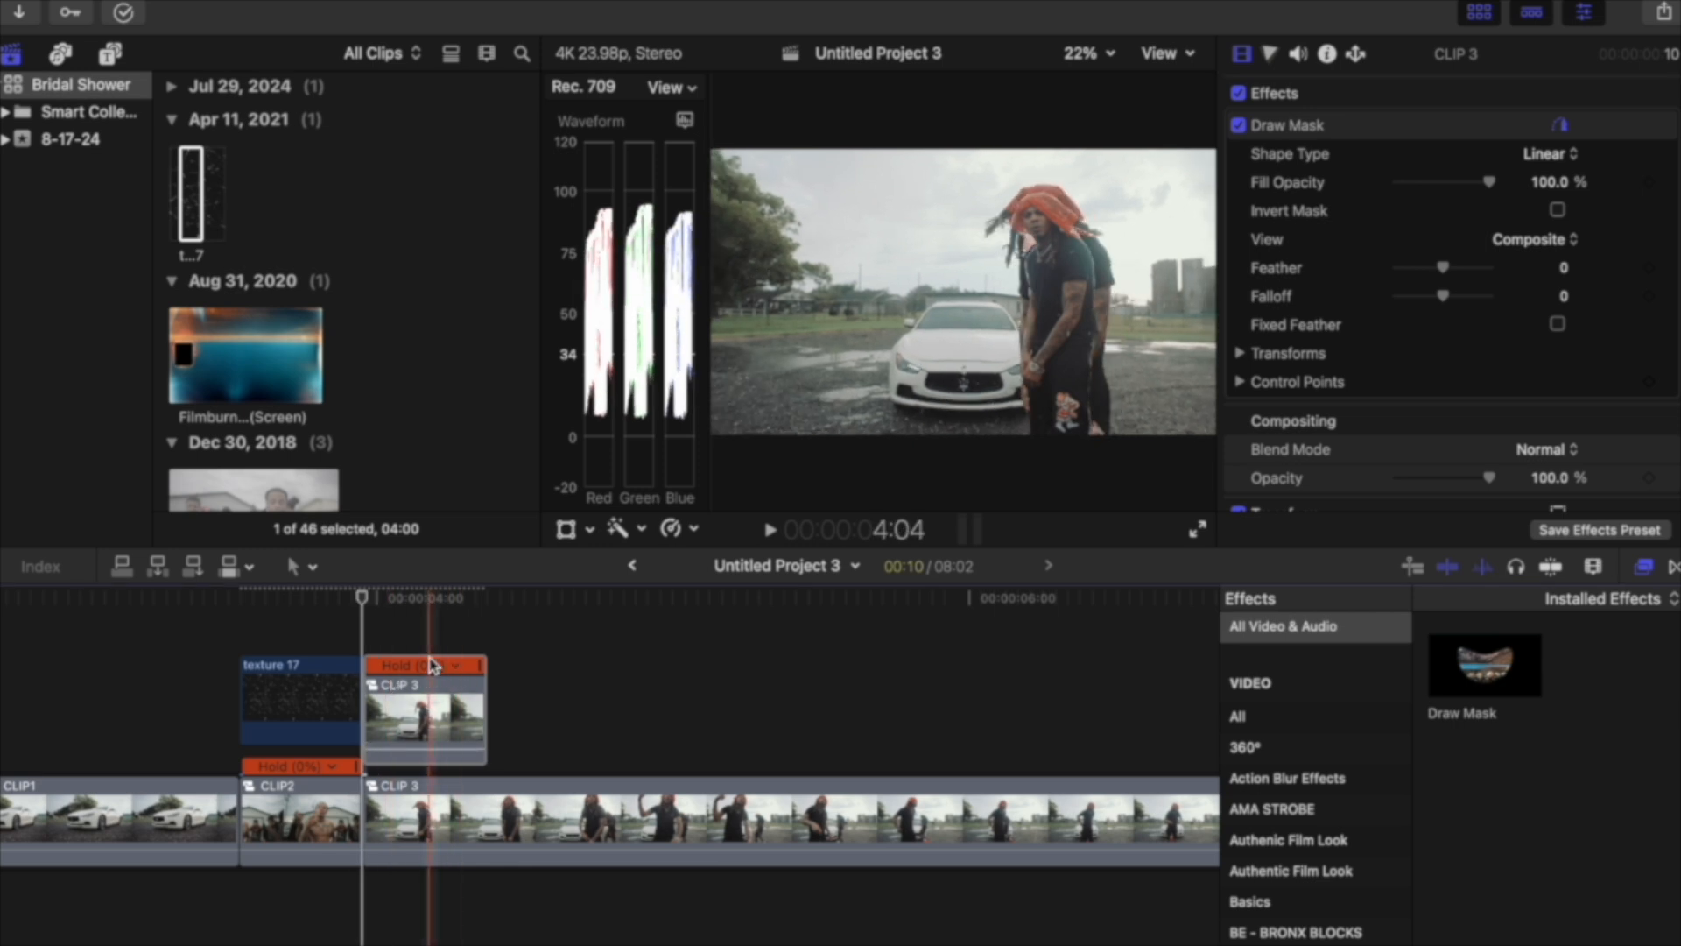
{"action": "left_click", "coordinate": [428, 602]}
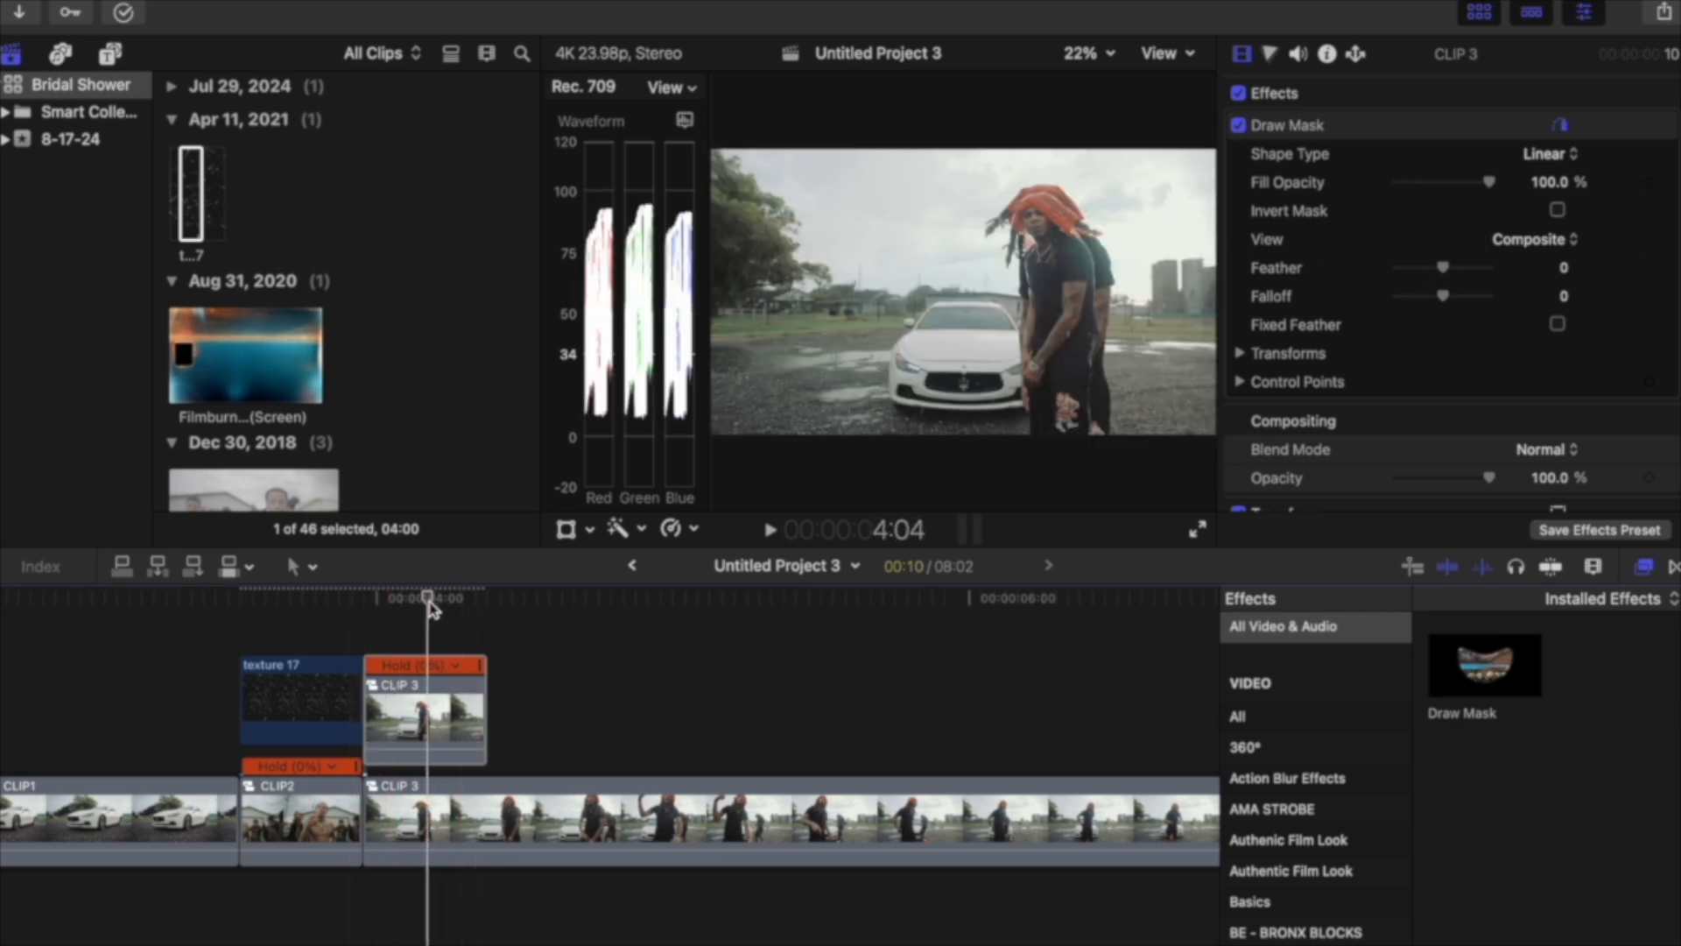
{"action": "left_click", "coordinate": [1443, 268]}
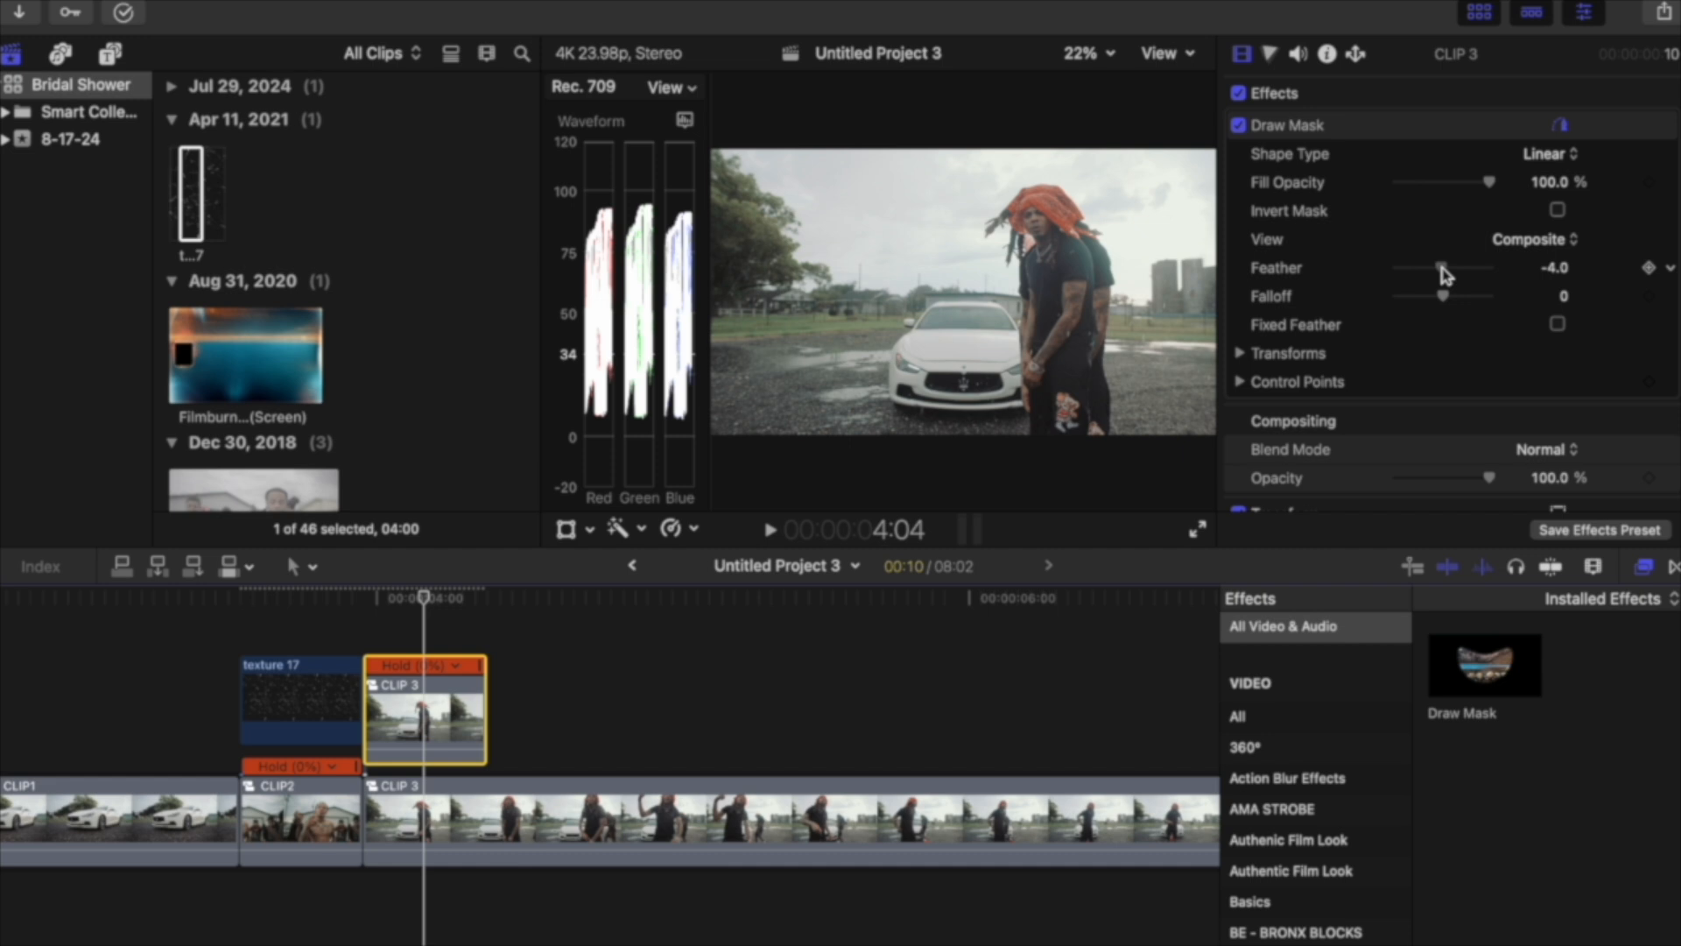
{"action": "left_click_drag", "start_coordinate": [1443, 296], "coordinate": [1454, 297]}
Move the masked CLIP 3 above texture 17 over CLIP2, spanning 3:15 to the end of CLIP2.
{"action": "left_click_drag", "start_coordinate": [417, 707], "coordinate": [266, 713]}
{"action": "left_click_drag", "start_coordinate": [276, 599], "coordinate": [264, 599]}
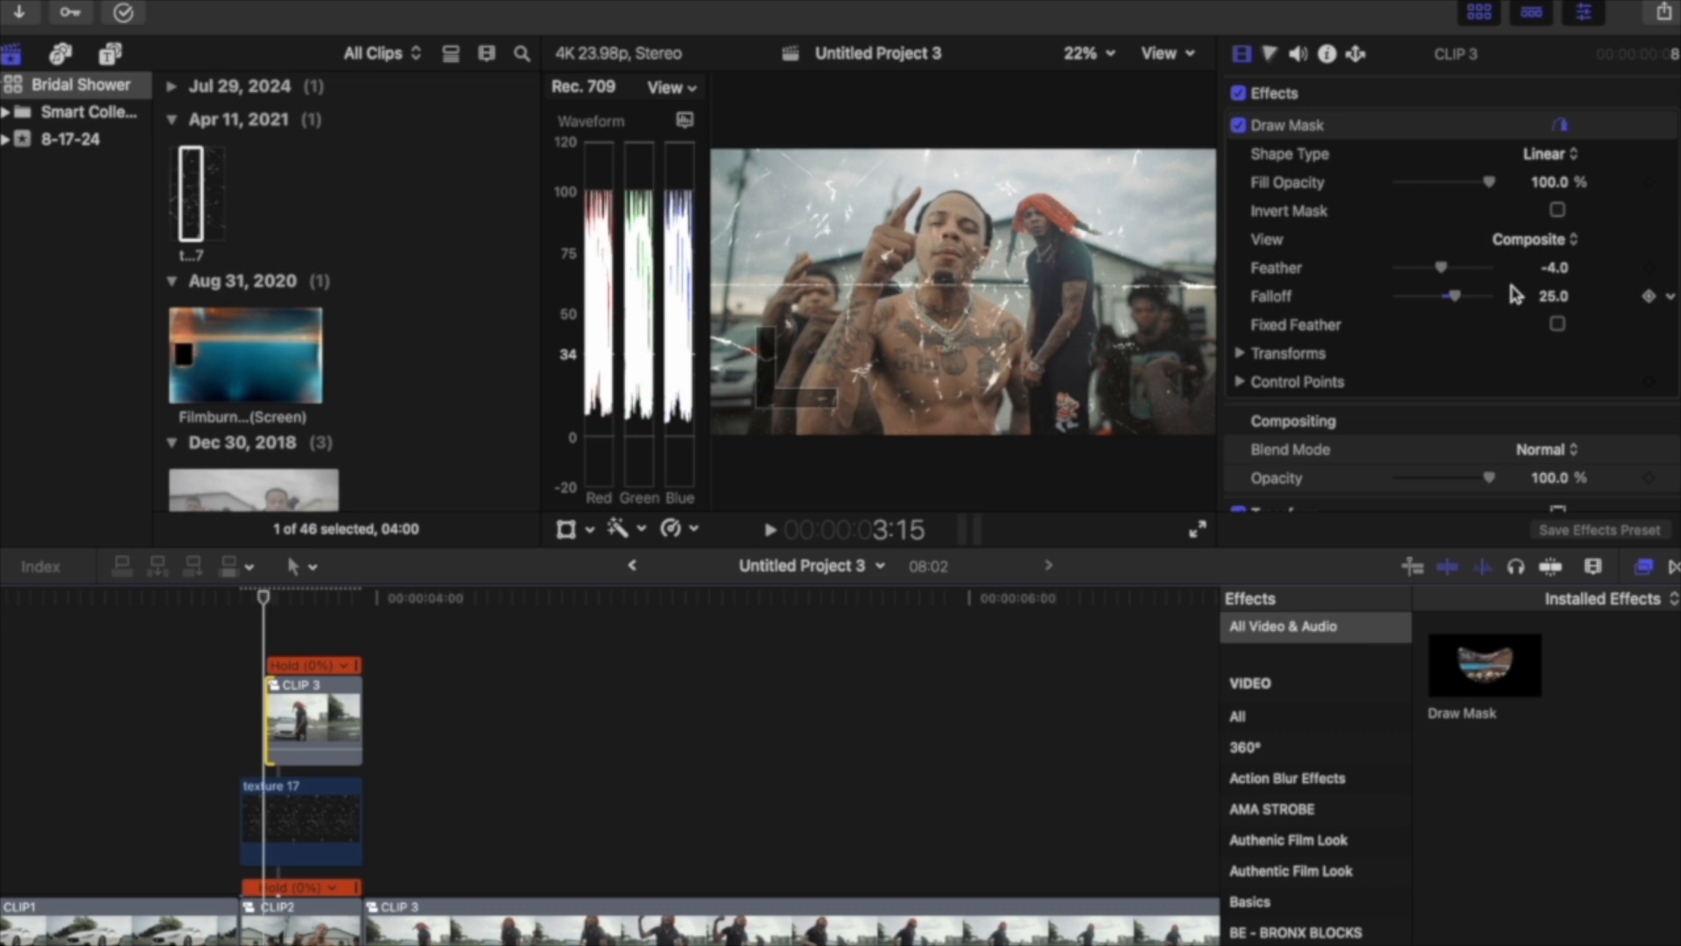
Keyframe the masked CLIP 3's opacity from 0% at 3:15 to 100% at 3:22.
{"action": "scroll", "coordinate": [1508, 386], "scroll_direction": "down", "scroll_amount": 3}
{"action": "left_click_drag", "start_coordinate": [1489, 360], "coordinate": [1331, 359]}
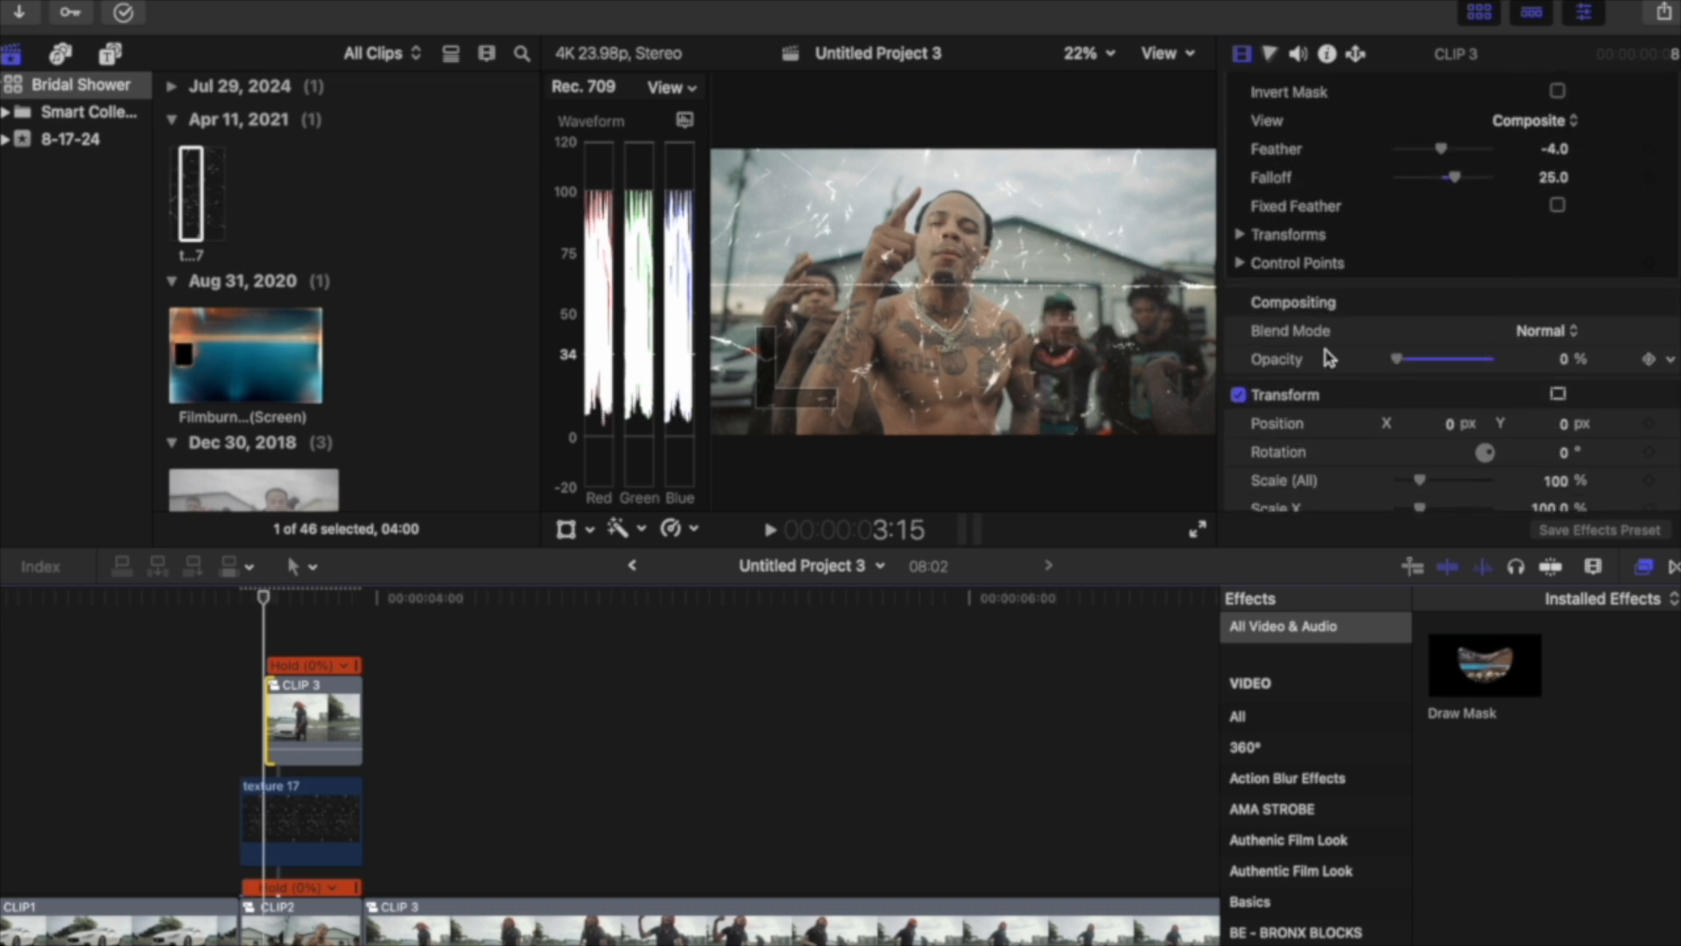
{"action": "left_click", "coordinate": [1647, 360]}
{"action": "key", "text": "Down"}
{"action": "key", "text": "Left"}
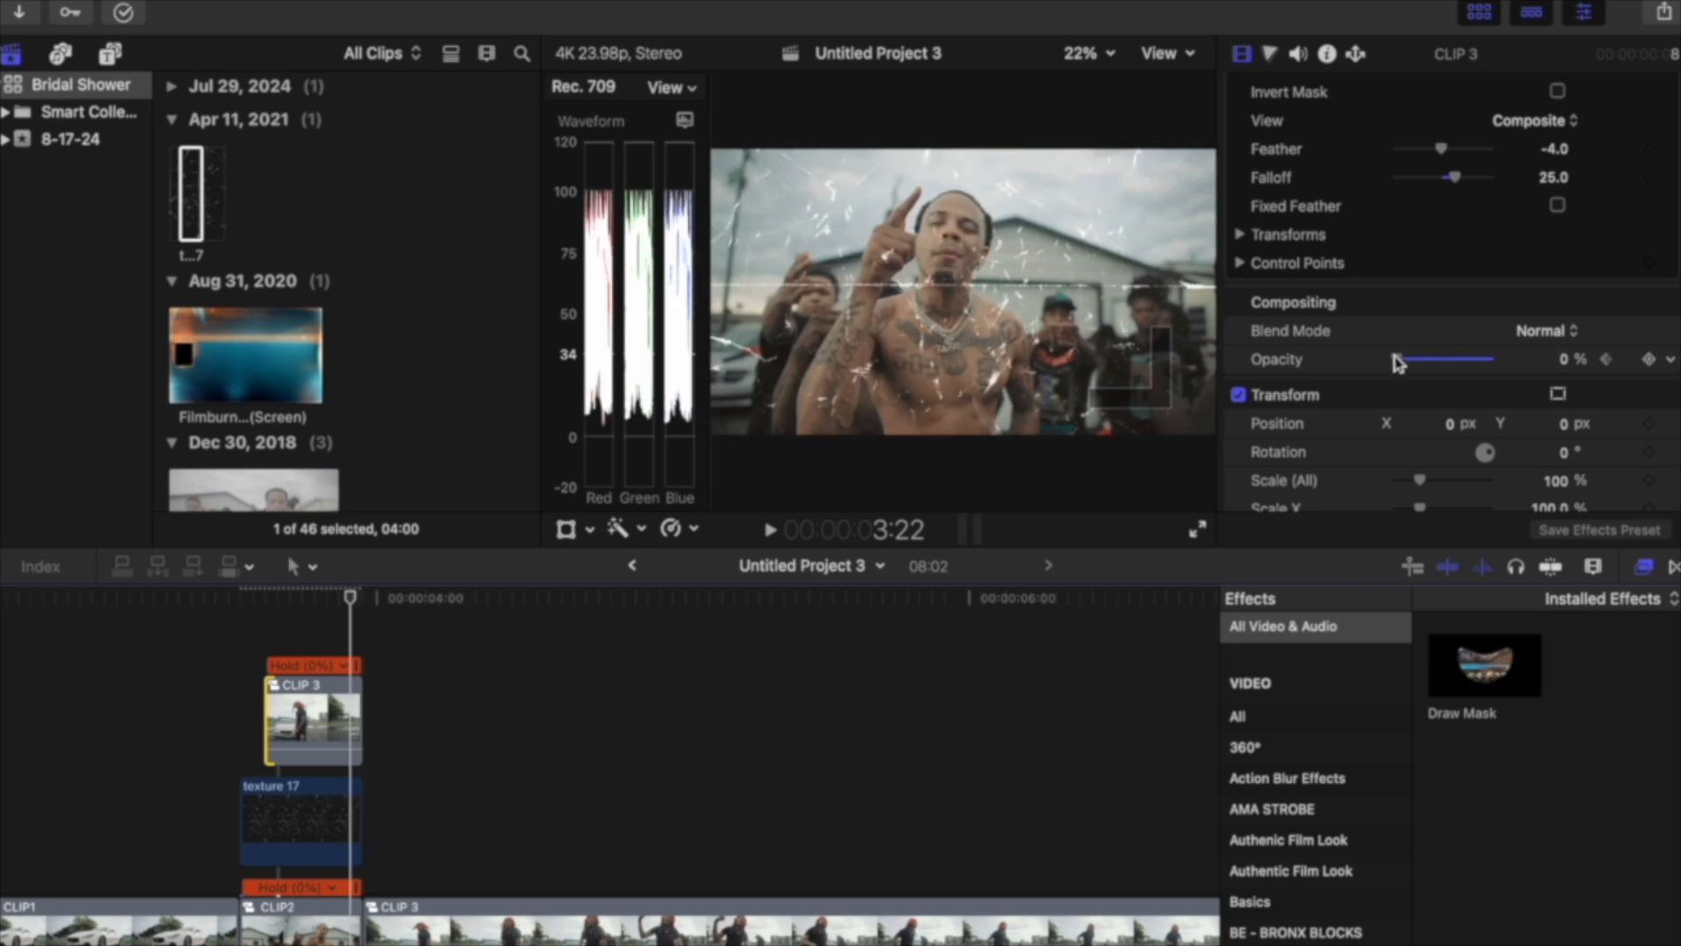
{"action": "left_click_drag", "start_coordinate": [1398, 364], "coordinate": [1519, 376]}
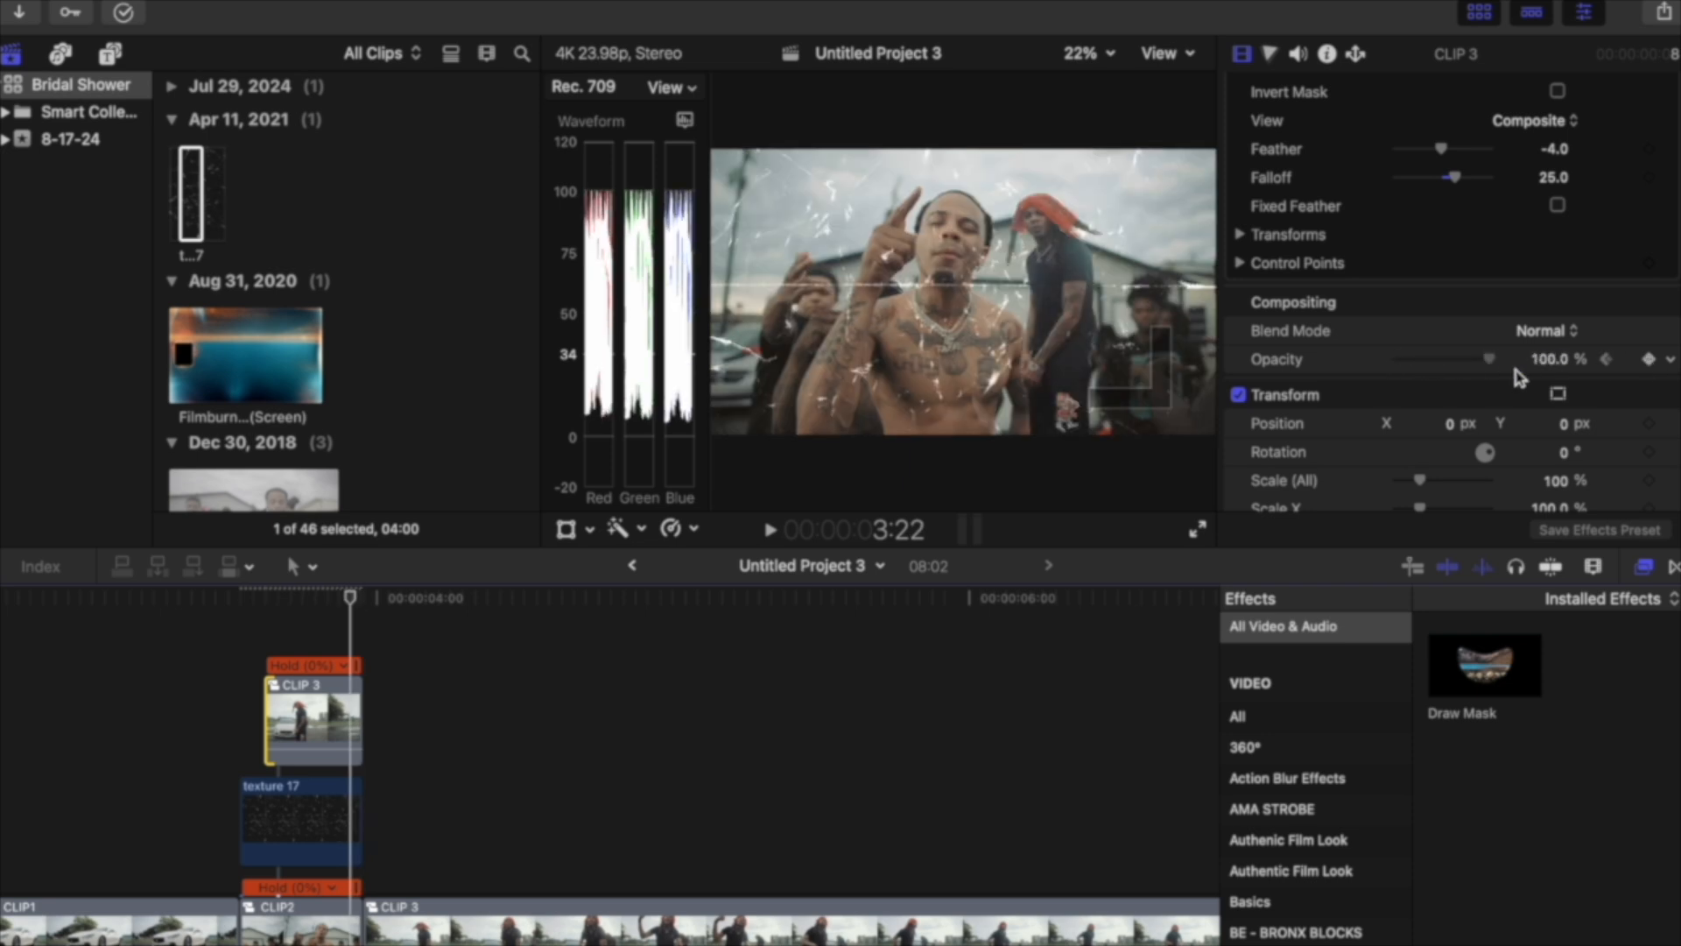
Apply a Gaussian blur to the masked CLIP 3 and keyframe its Amount from 80 at 3:15 to 0 at 3:22.
{"action": "left_click", "coordinate": [1606, 359]}
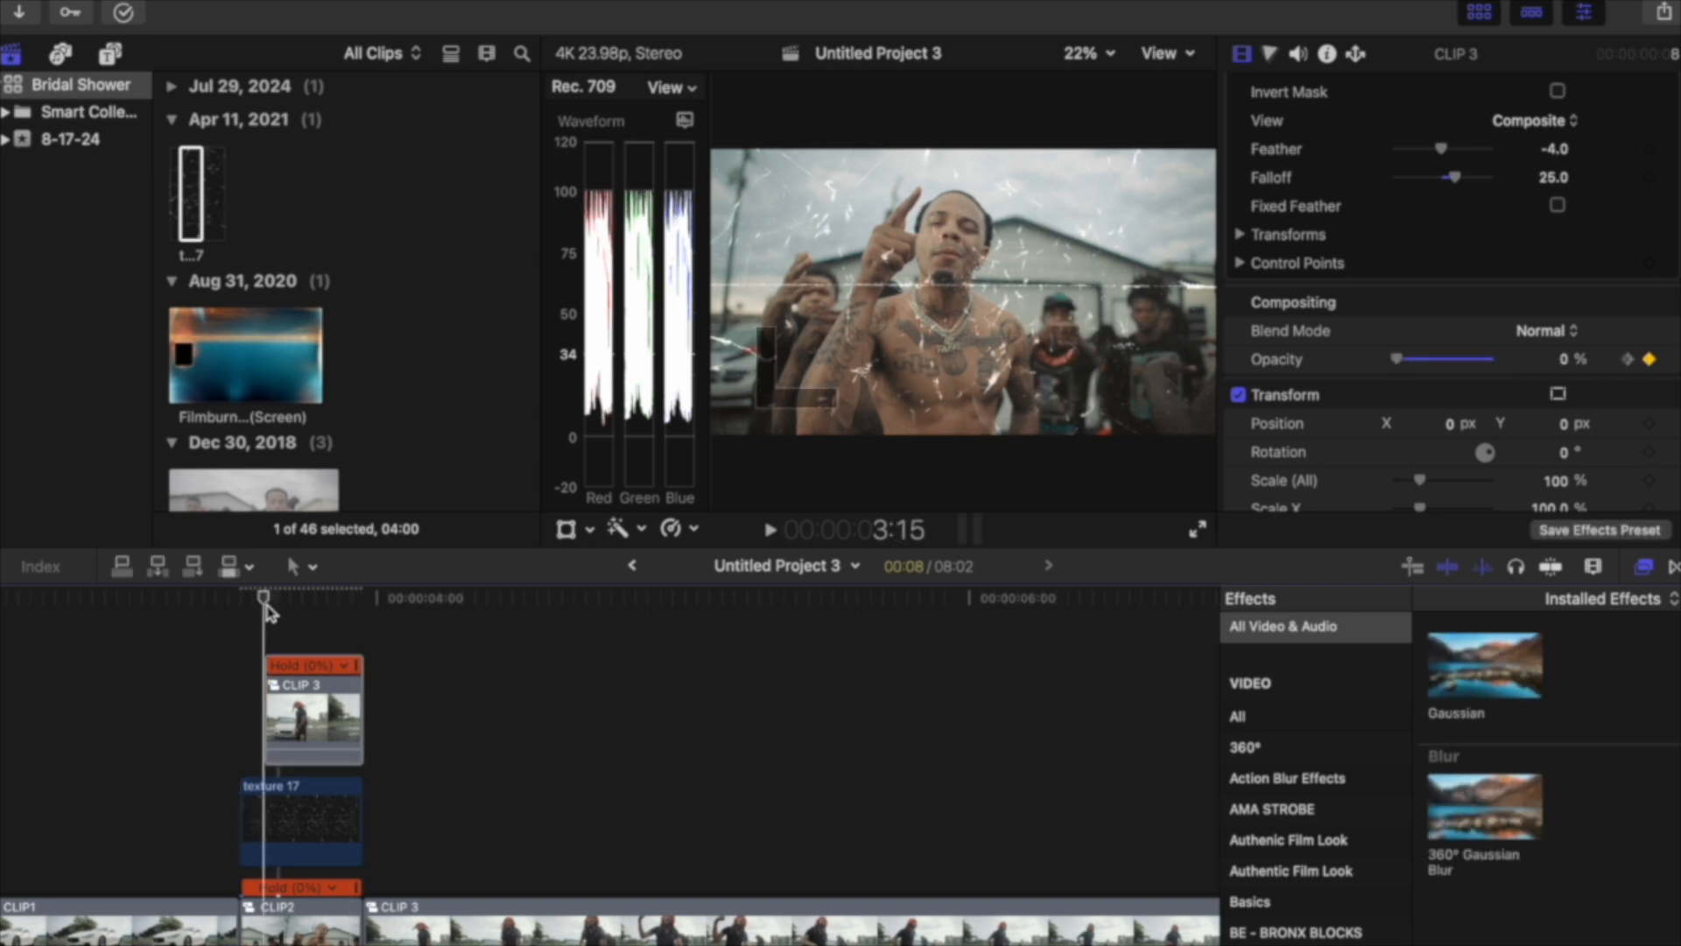
{"action": "left_click_drag", "start_coordinate": [1479, 688], "coordinate": [315, 704]}
{"action": "left_click_drag", "start_coordinate": [1445, 320], "coordinate": [1483, 325]}
{"action": "left_click", "coordinate": [1546, 321]}
{"action": "type", "text": "80"}
{"action": "key", "text": "Return"}
{"action": "left_click", "coordinate": [1649, 320]}
{"action": "left_click", "coordinate": [349, 598]}
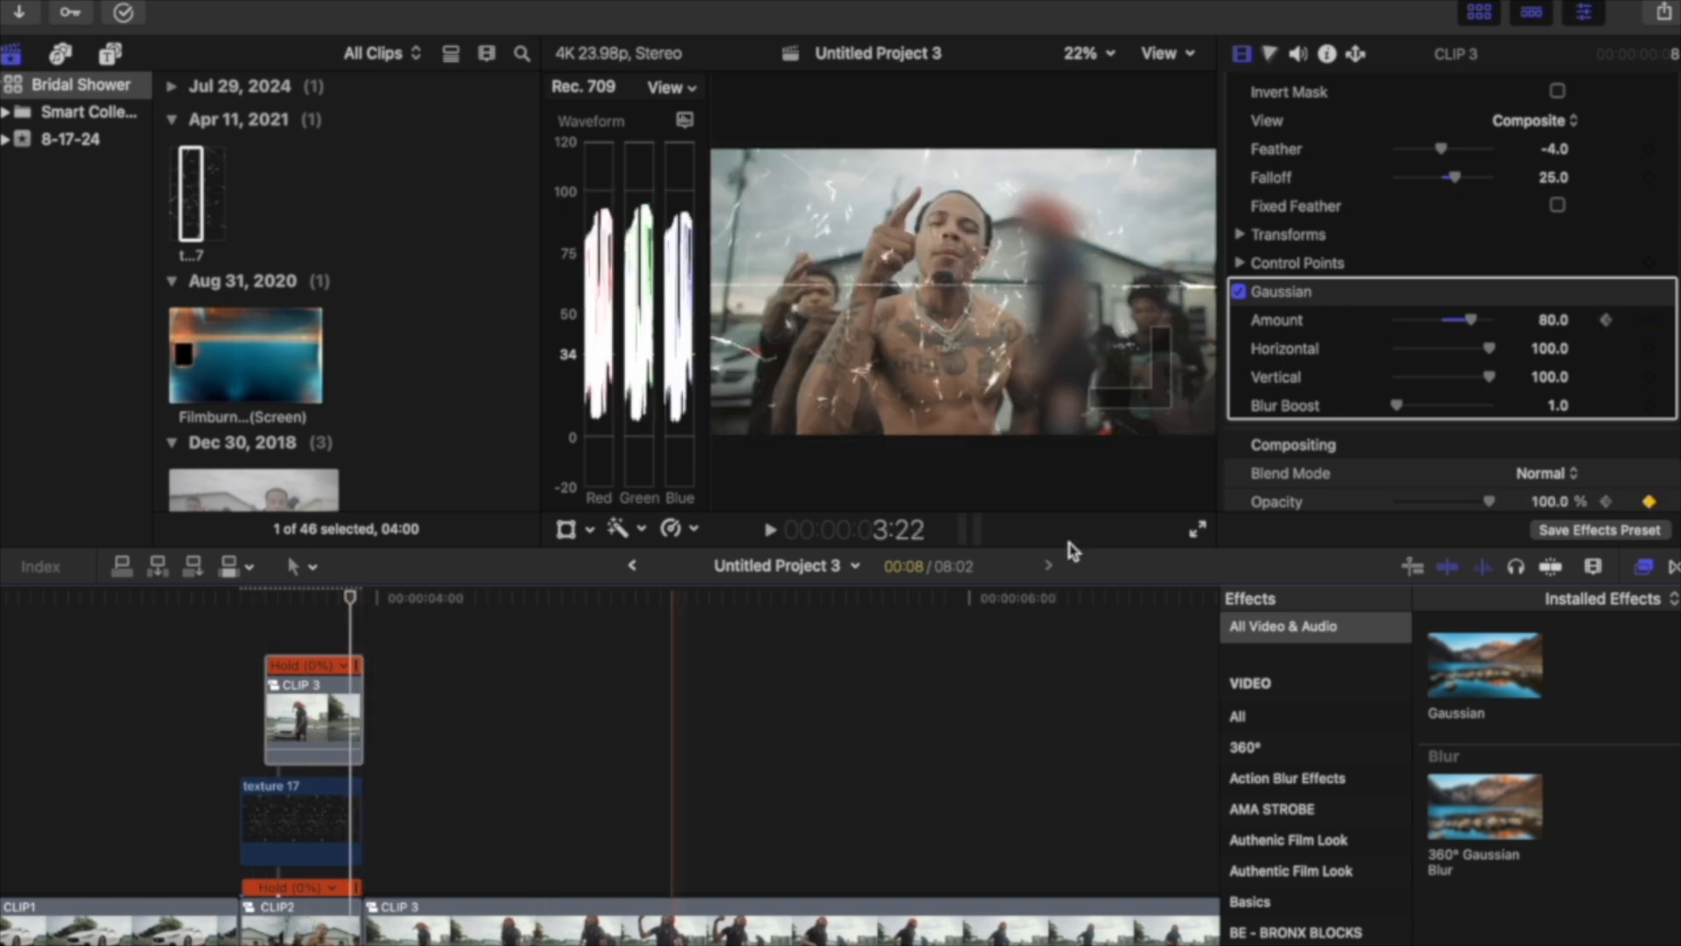
{"action": "left_click_drag", "start_coordinate": [1471, 321], "coordinate": [1238, 320]}
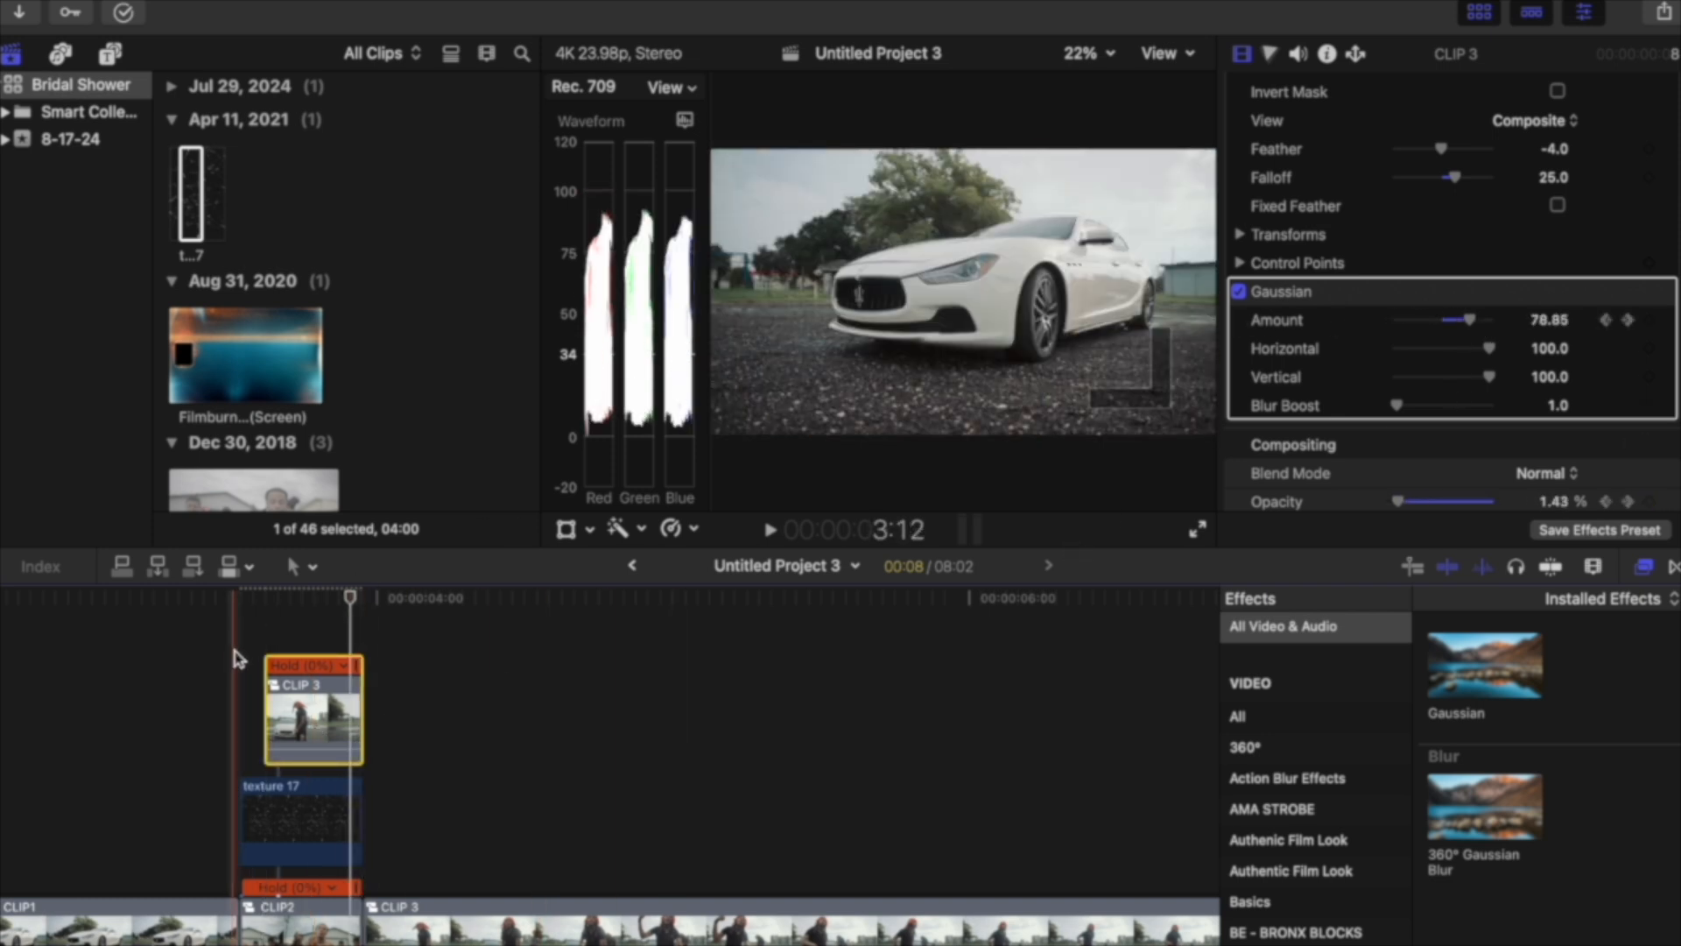
Combine texture 17 and CLIP2 into a new compound clip beneath the masked CLIP 3.
{"action": "key", "text": "Left"}
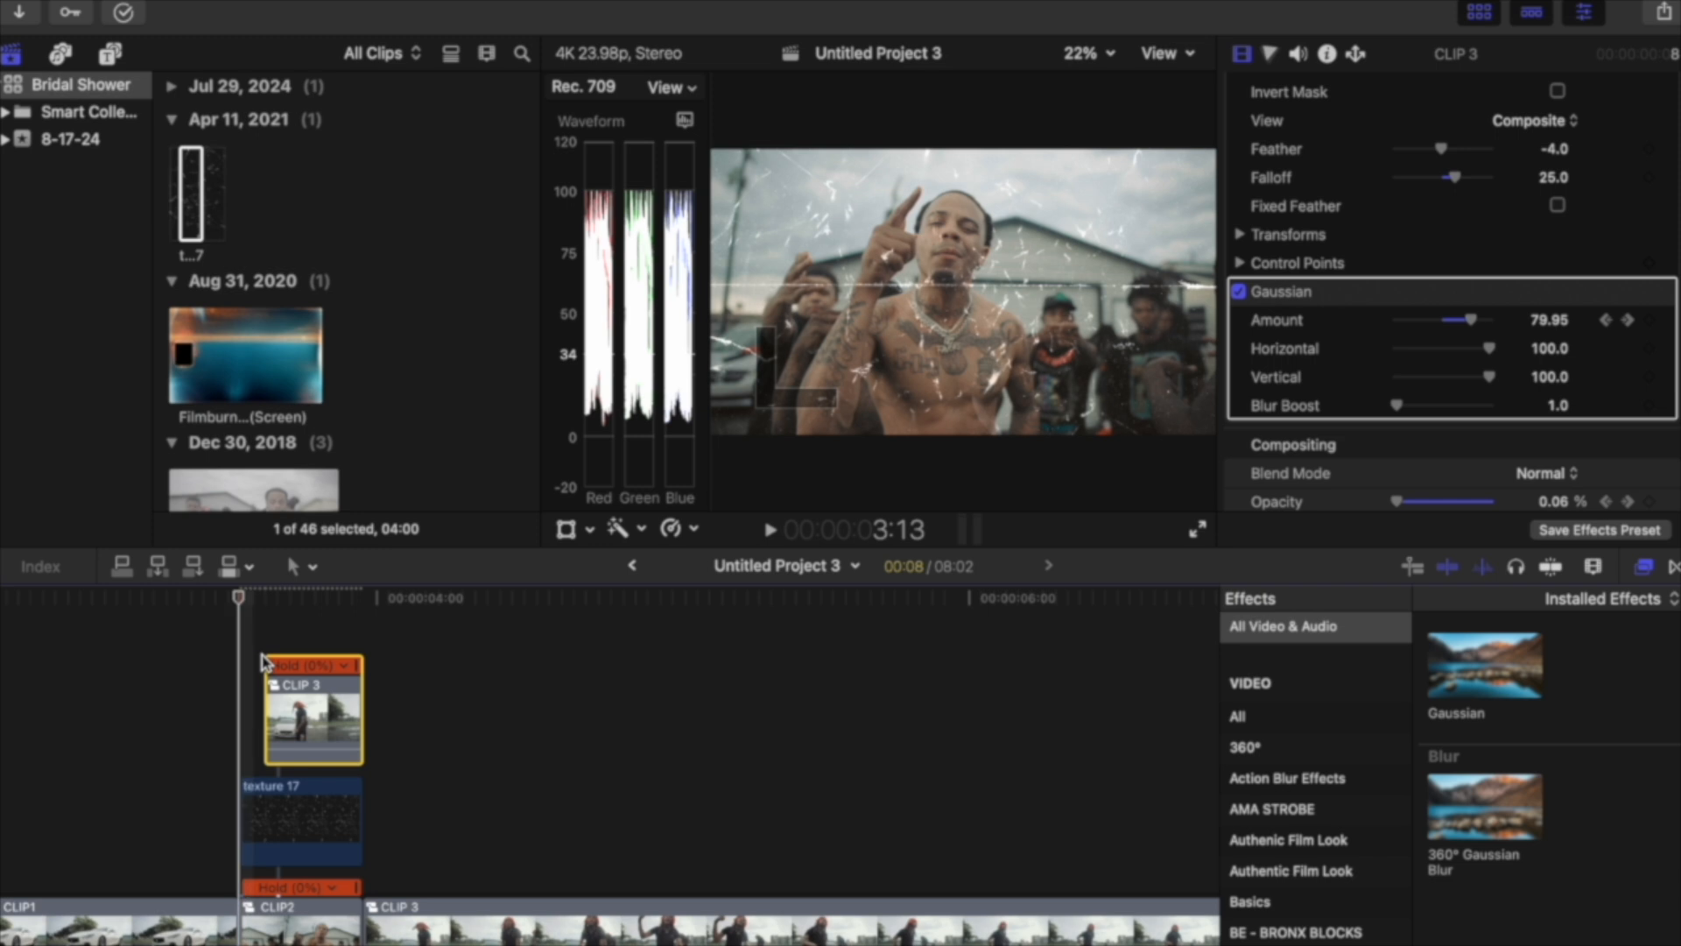
{"action": "left_click", "coordinate": [262, 709]}
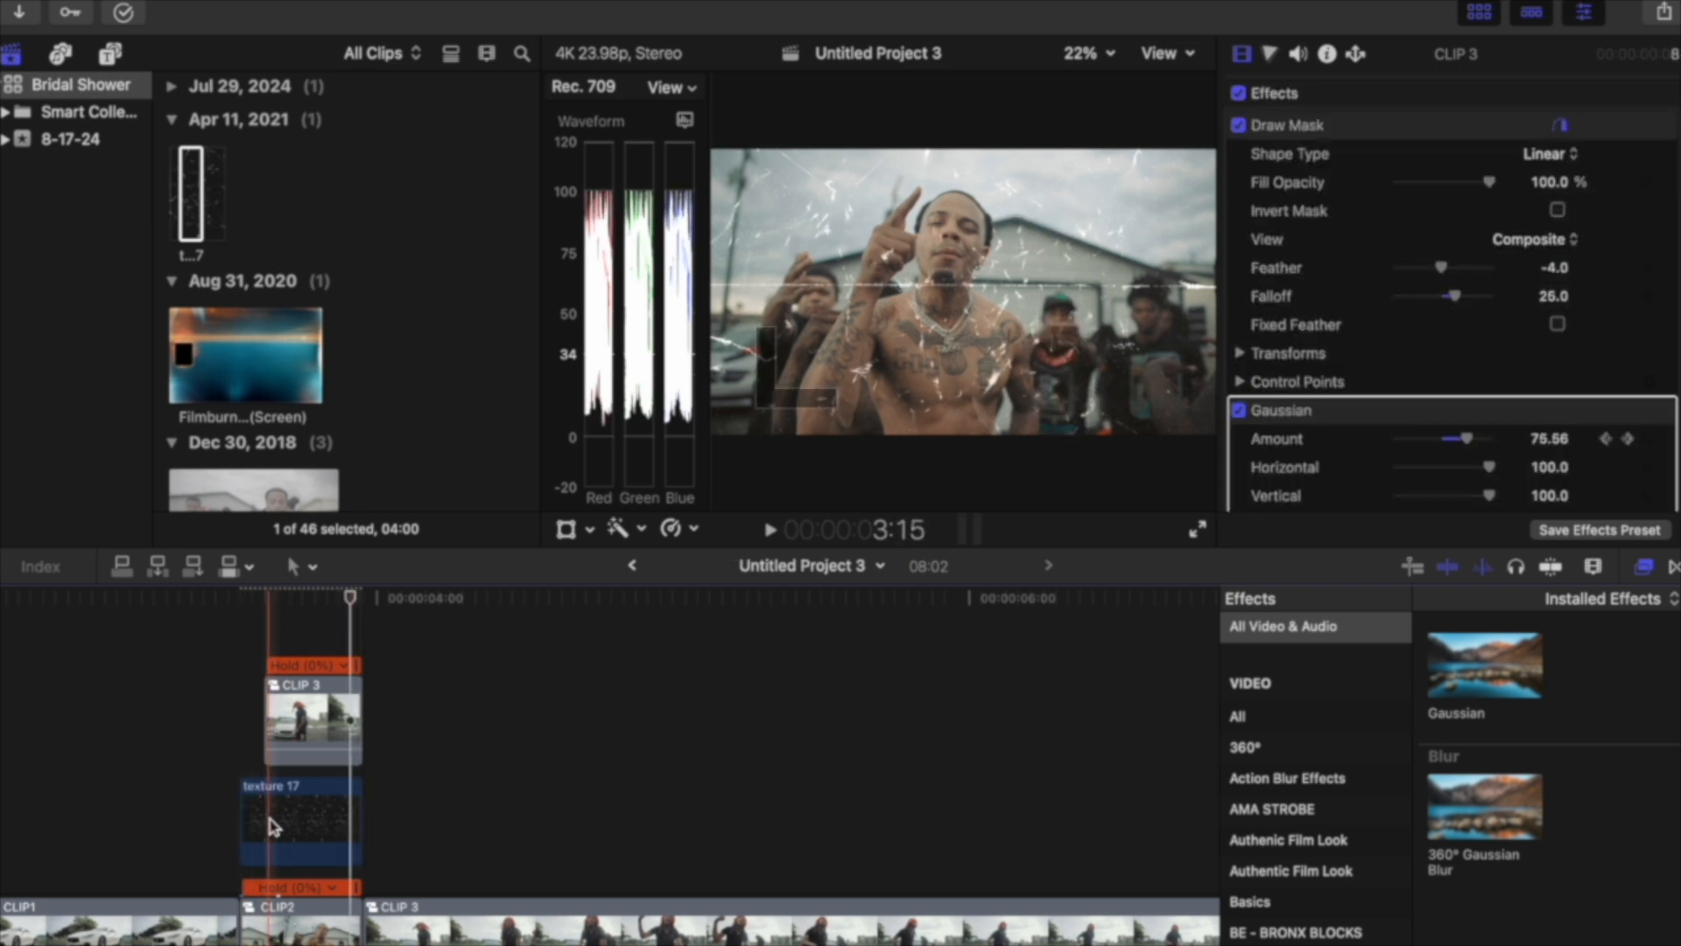
{"action": "left_click", "coordinate": [275, 834]}
{"action": "left_click", "coordinate": [296, 907], "text": "super"}
{"action": "right_click", "coordinate": [295, 821]}
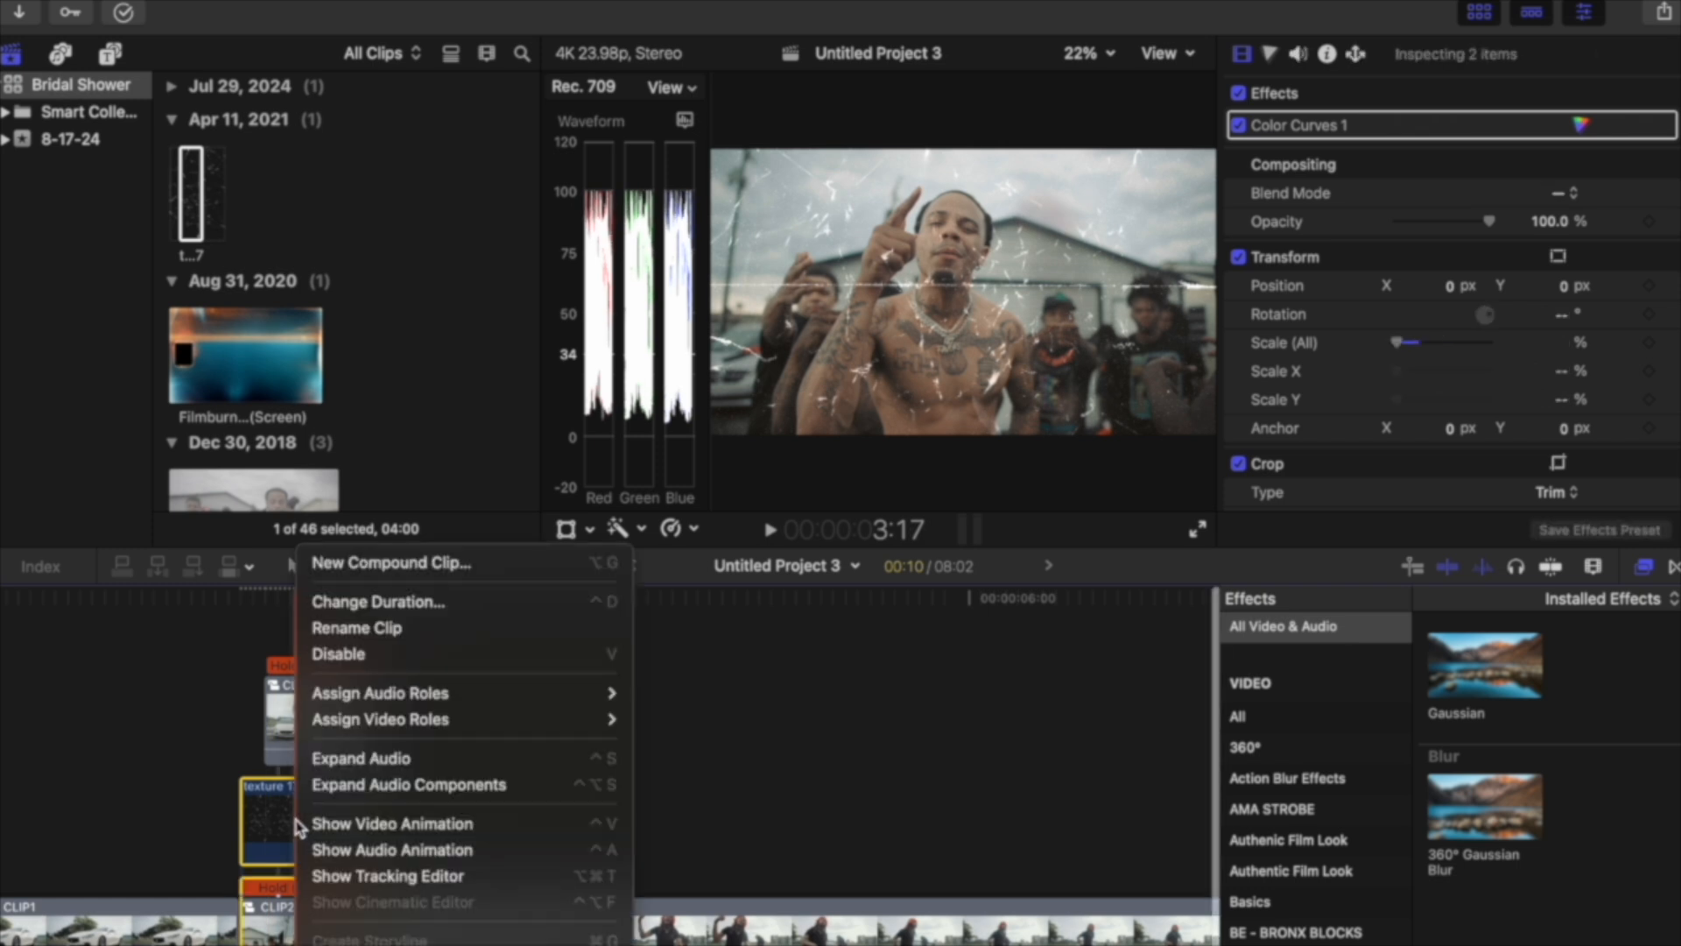
{"action": "left_click", "coordinate": [449, 563]}
{"action": "left_click", "coordinate": [1149, 585]}
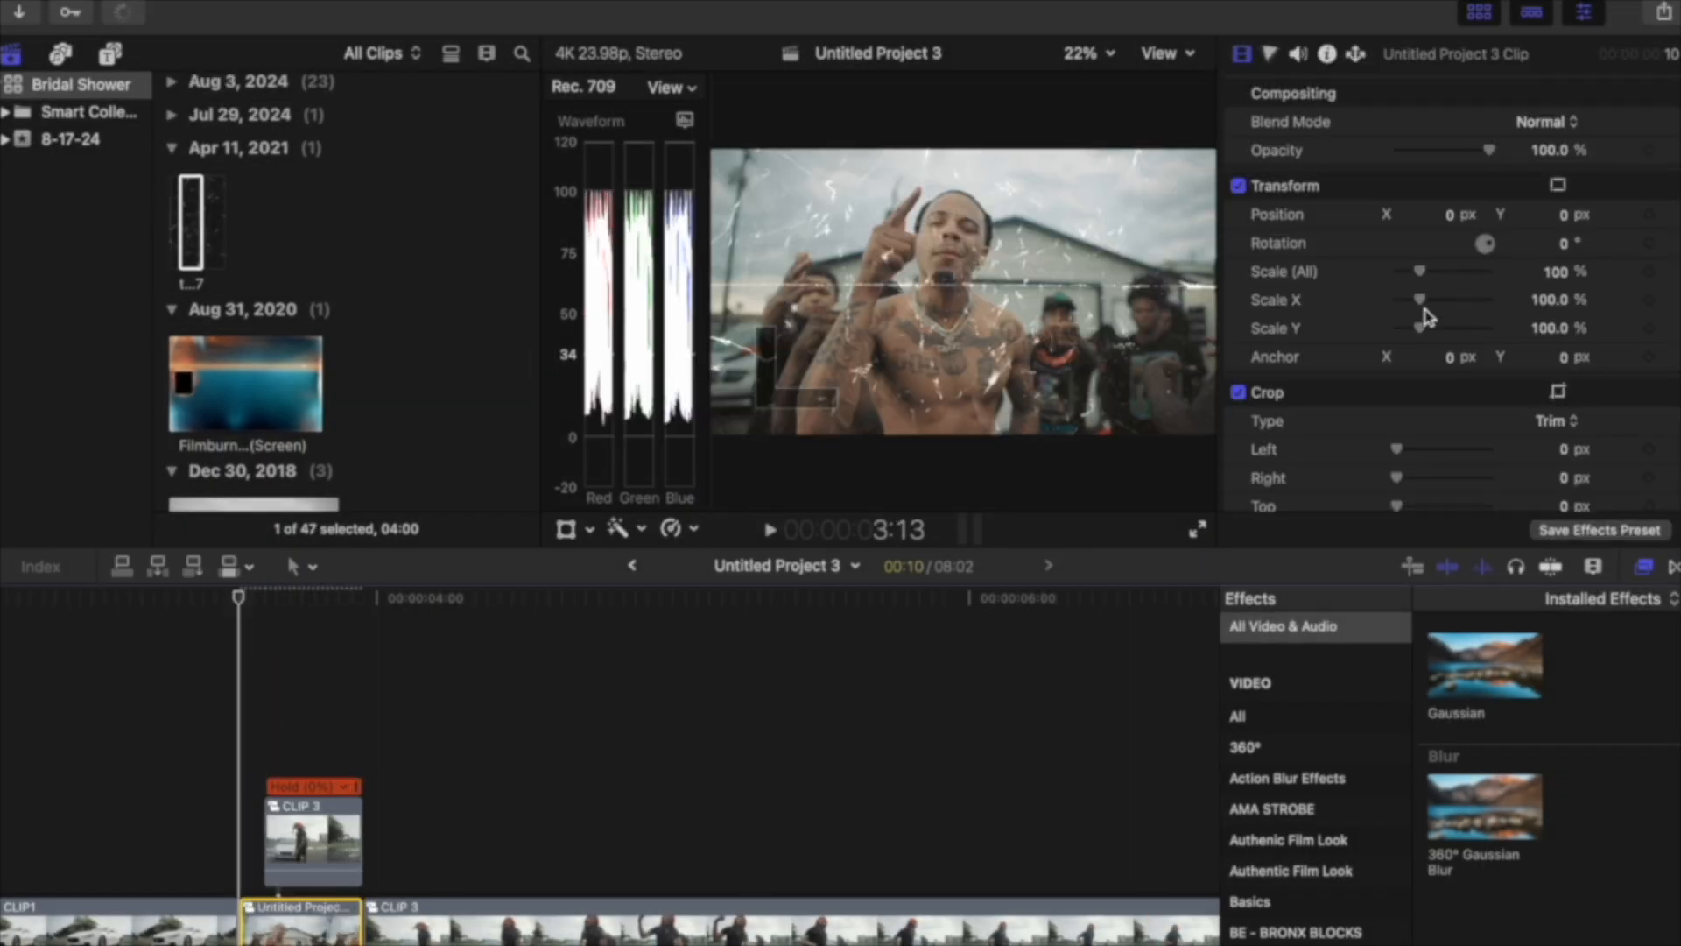
Keyframe the compound clip from rotation 3.7° and scale 114% at 3:13 to rotation -4.5° and scale 119% at 3:22, and preview it.
{"action": "left_click_drag", "start_coordinate": [1500, 250], "coordinate": [1423, 275]}
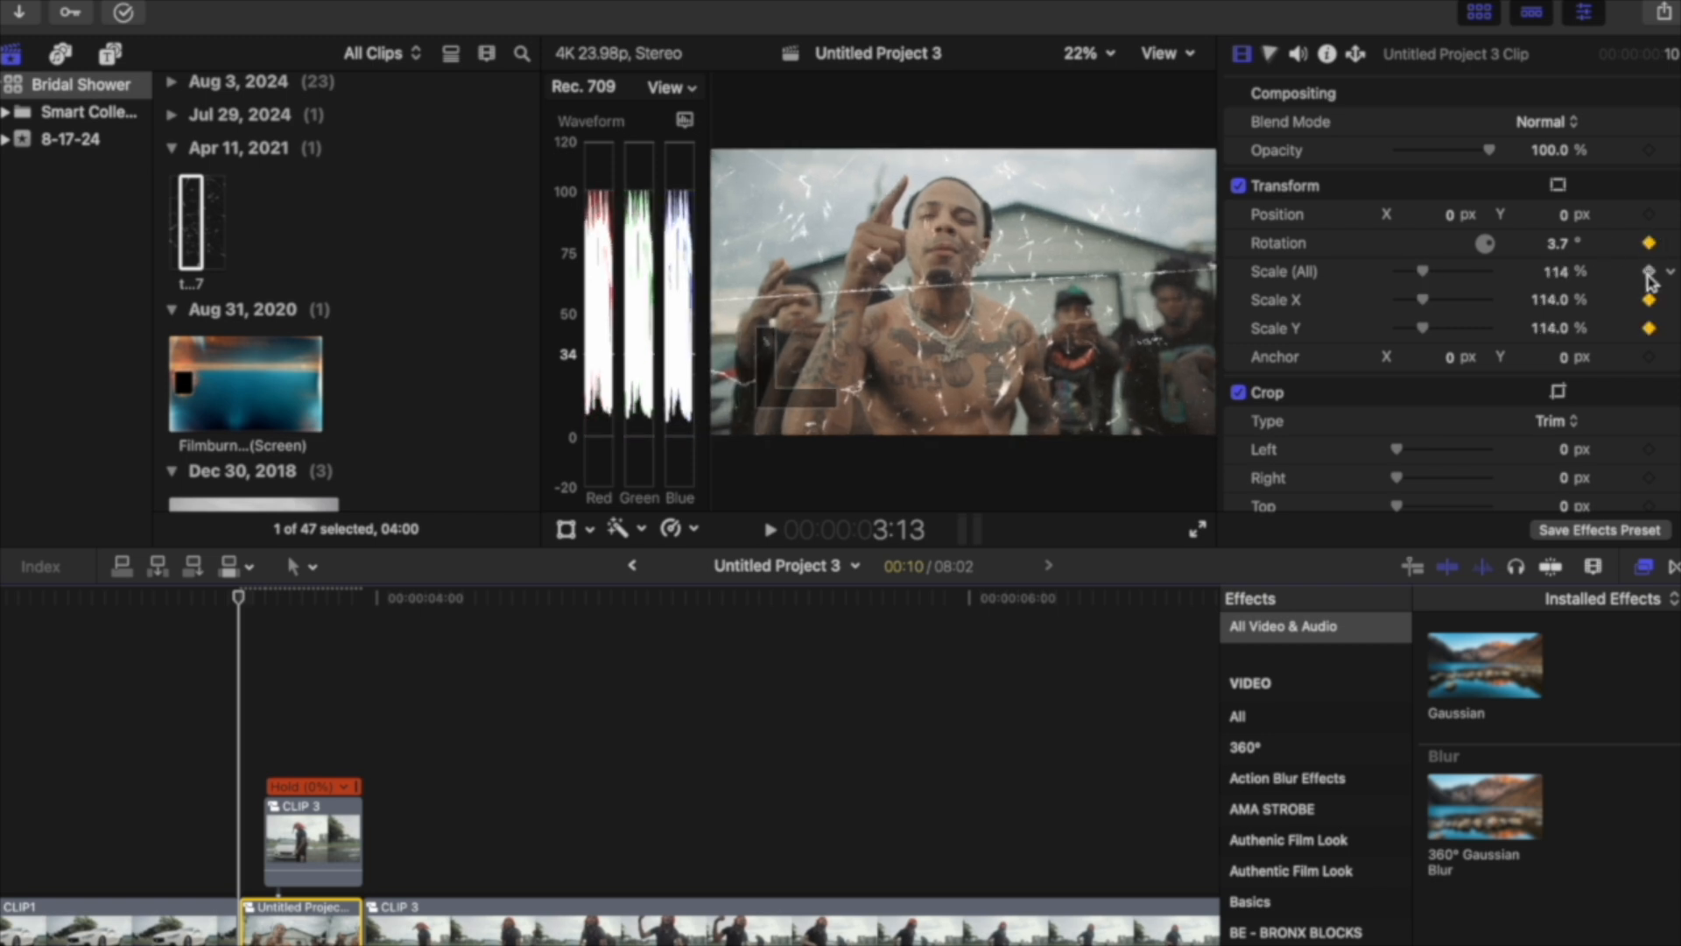
{"action": "key", "text": "Down"}
{"action": "key", "text": "Left"}
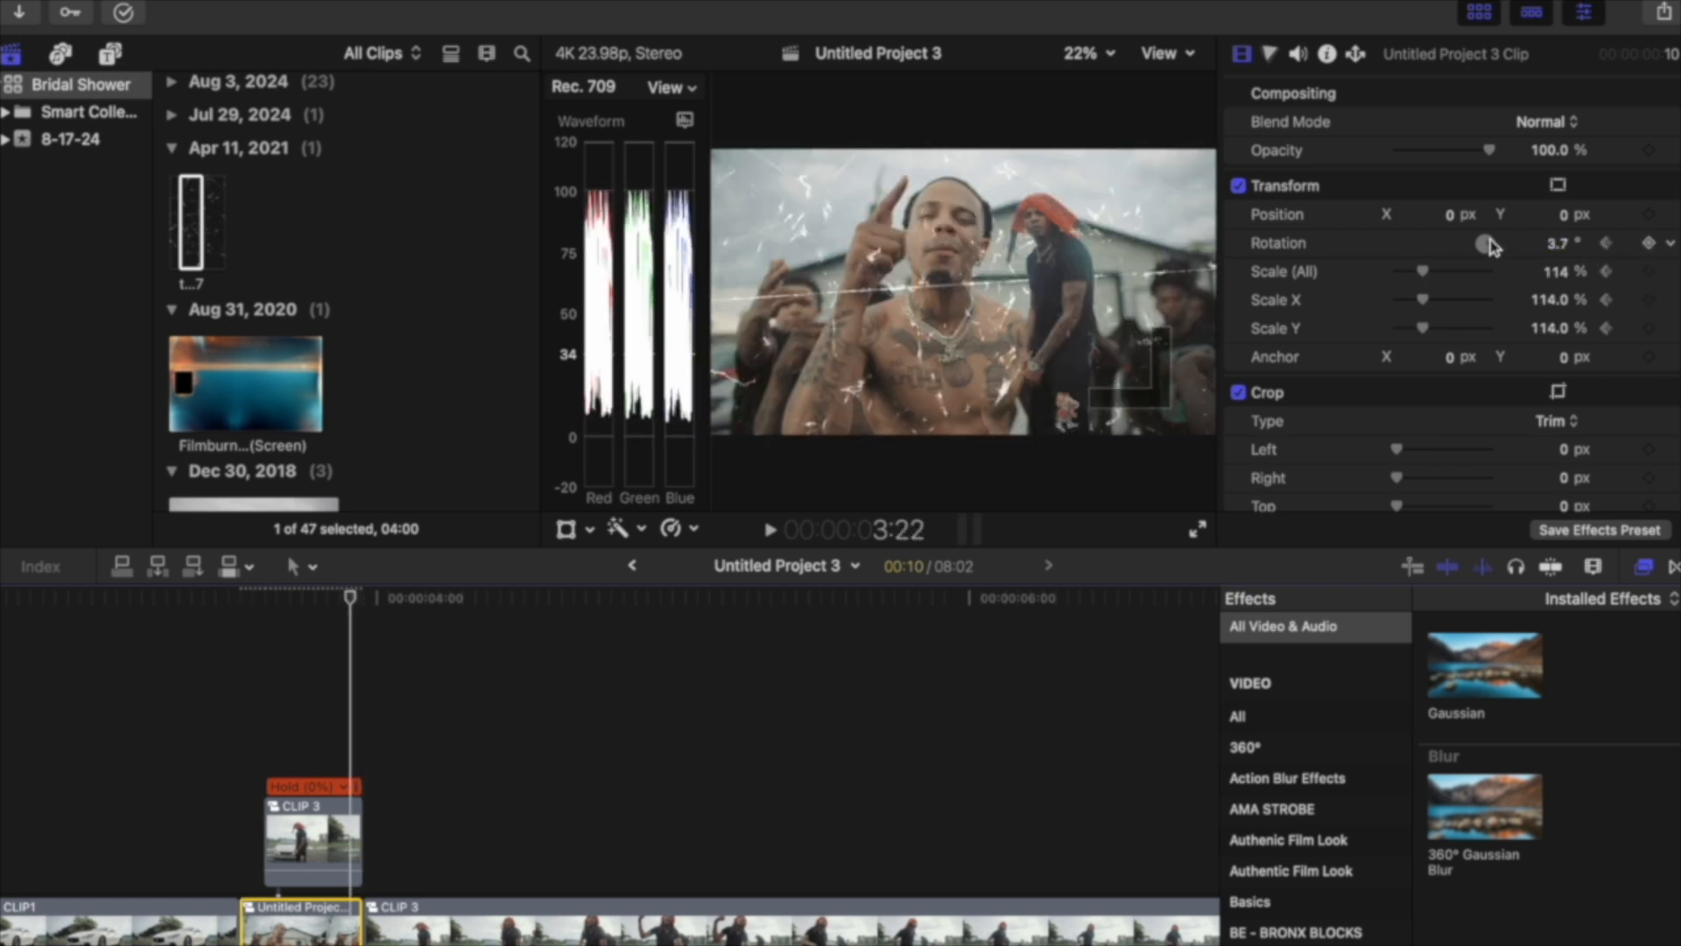
{"action": "left_click_drag", "start_coordinate": [1492, 248], "coordinate": [1492, 248]}
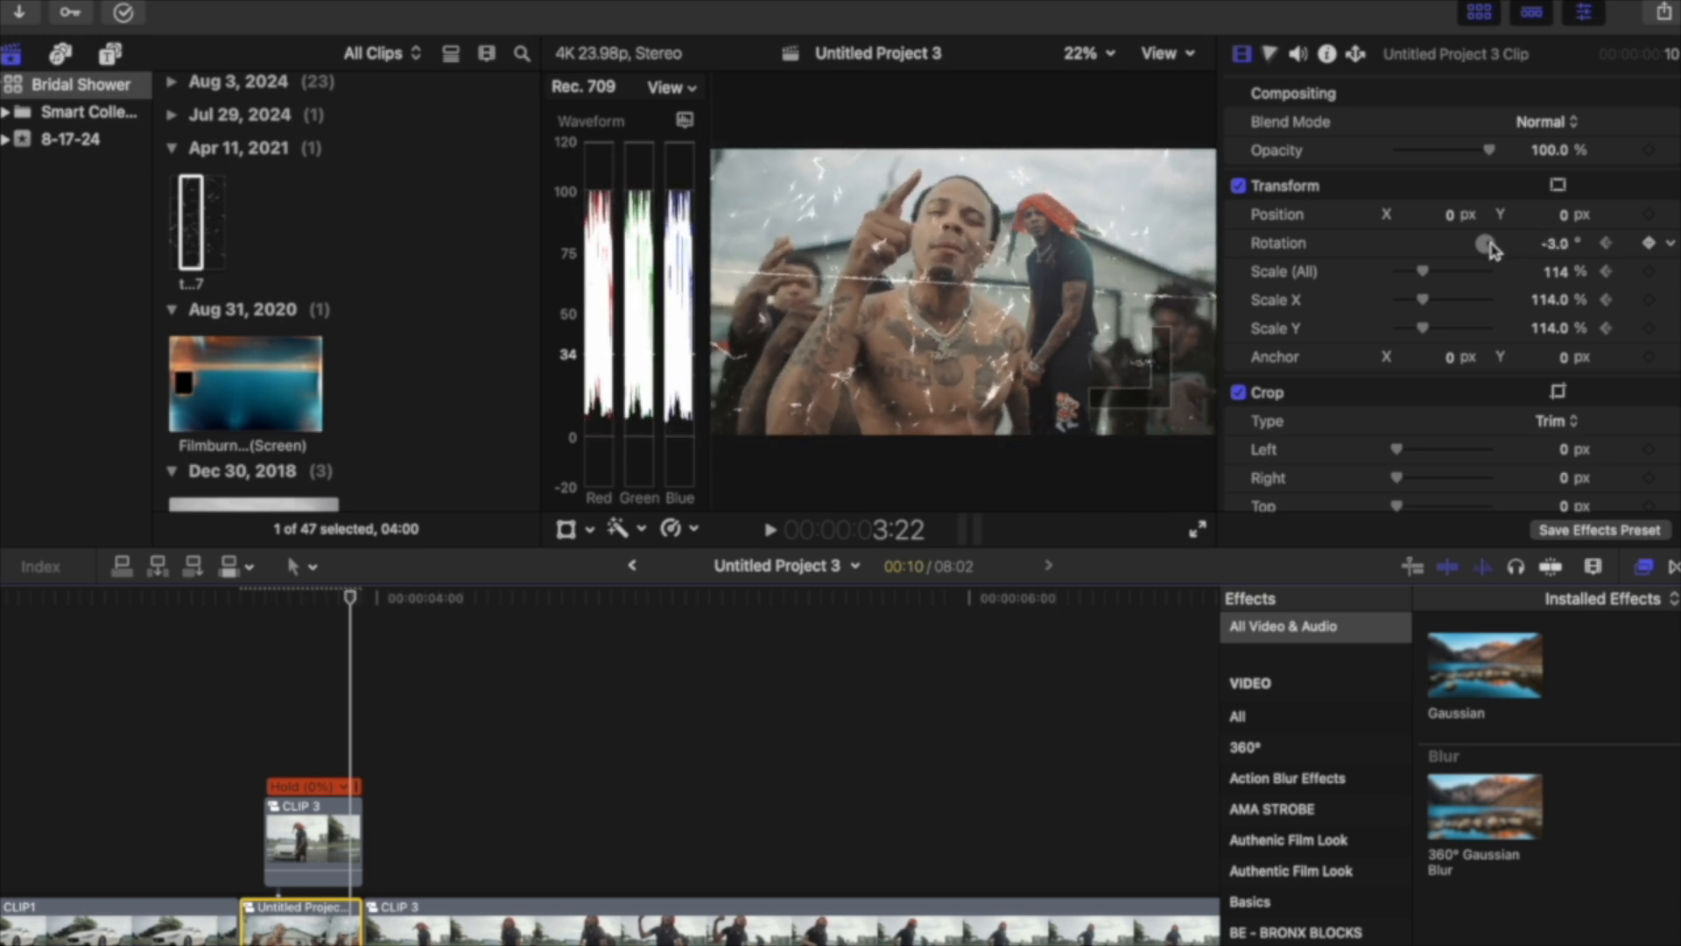
{"action": "left_click", "coordinate": [1545, 245]}
{"action": "type", "text": "-4"}
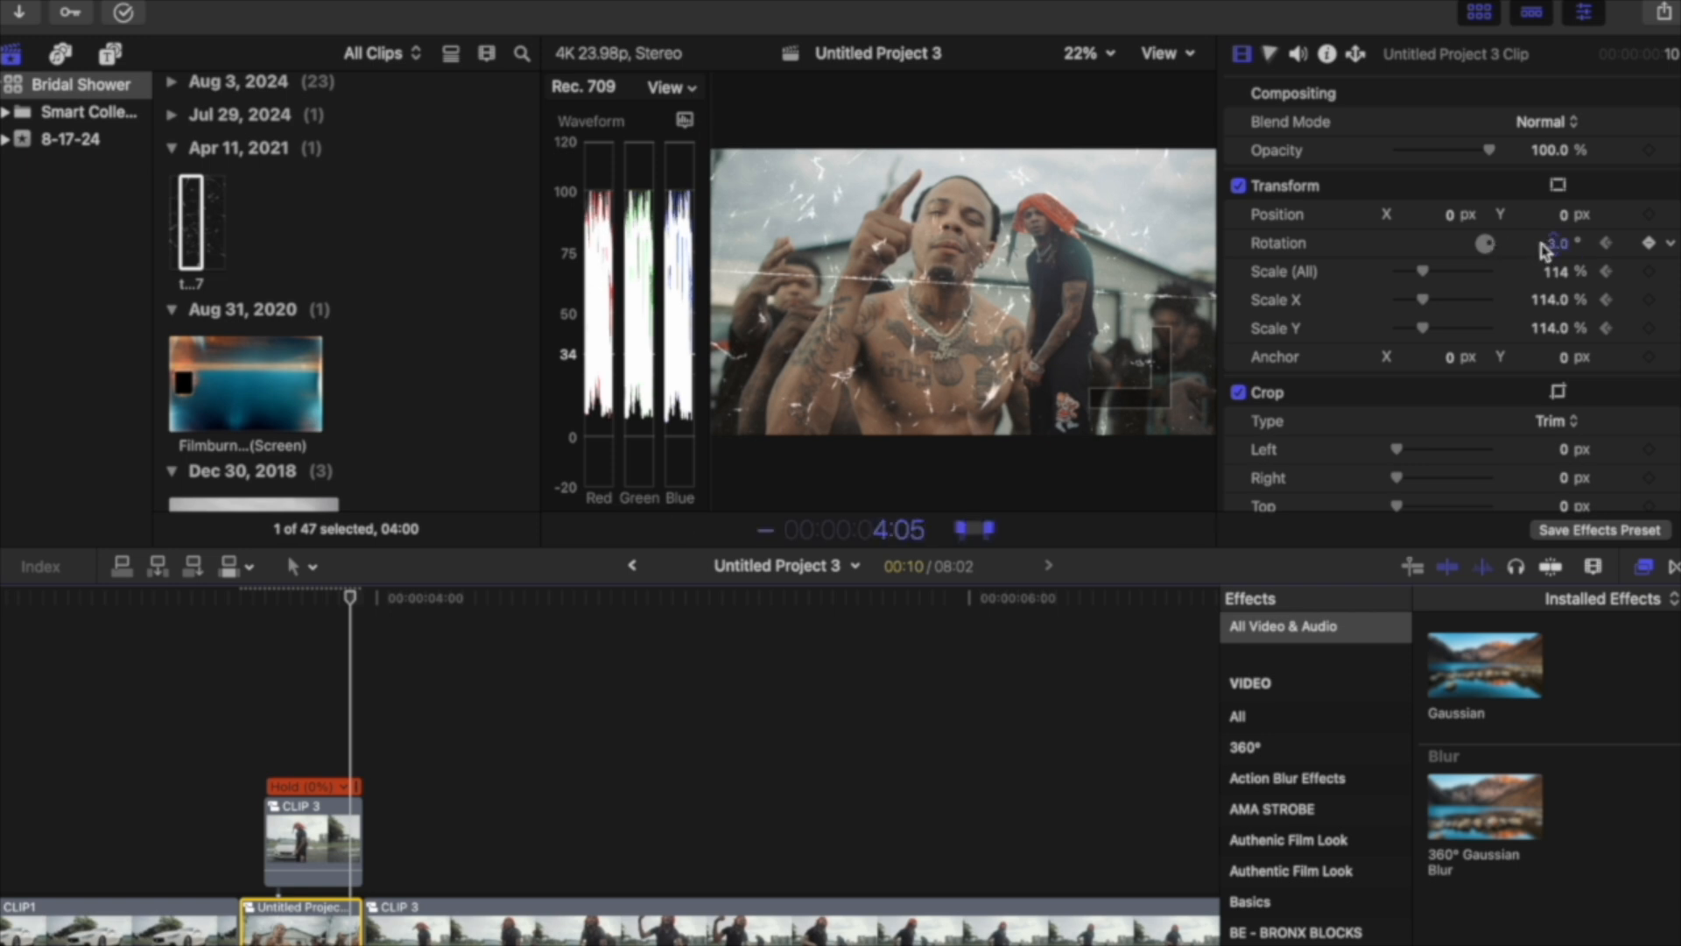
{"action": "left_click", "coordinate": [1554, 245]}
{"action": "type", "text": "-4.5"}
{"action": "key", "text": "Return"}
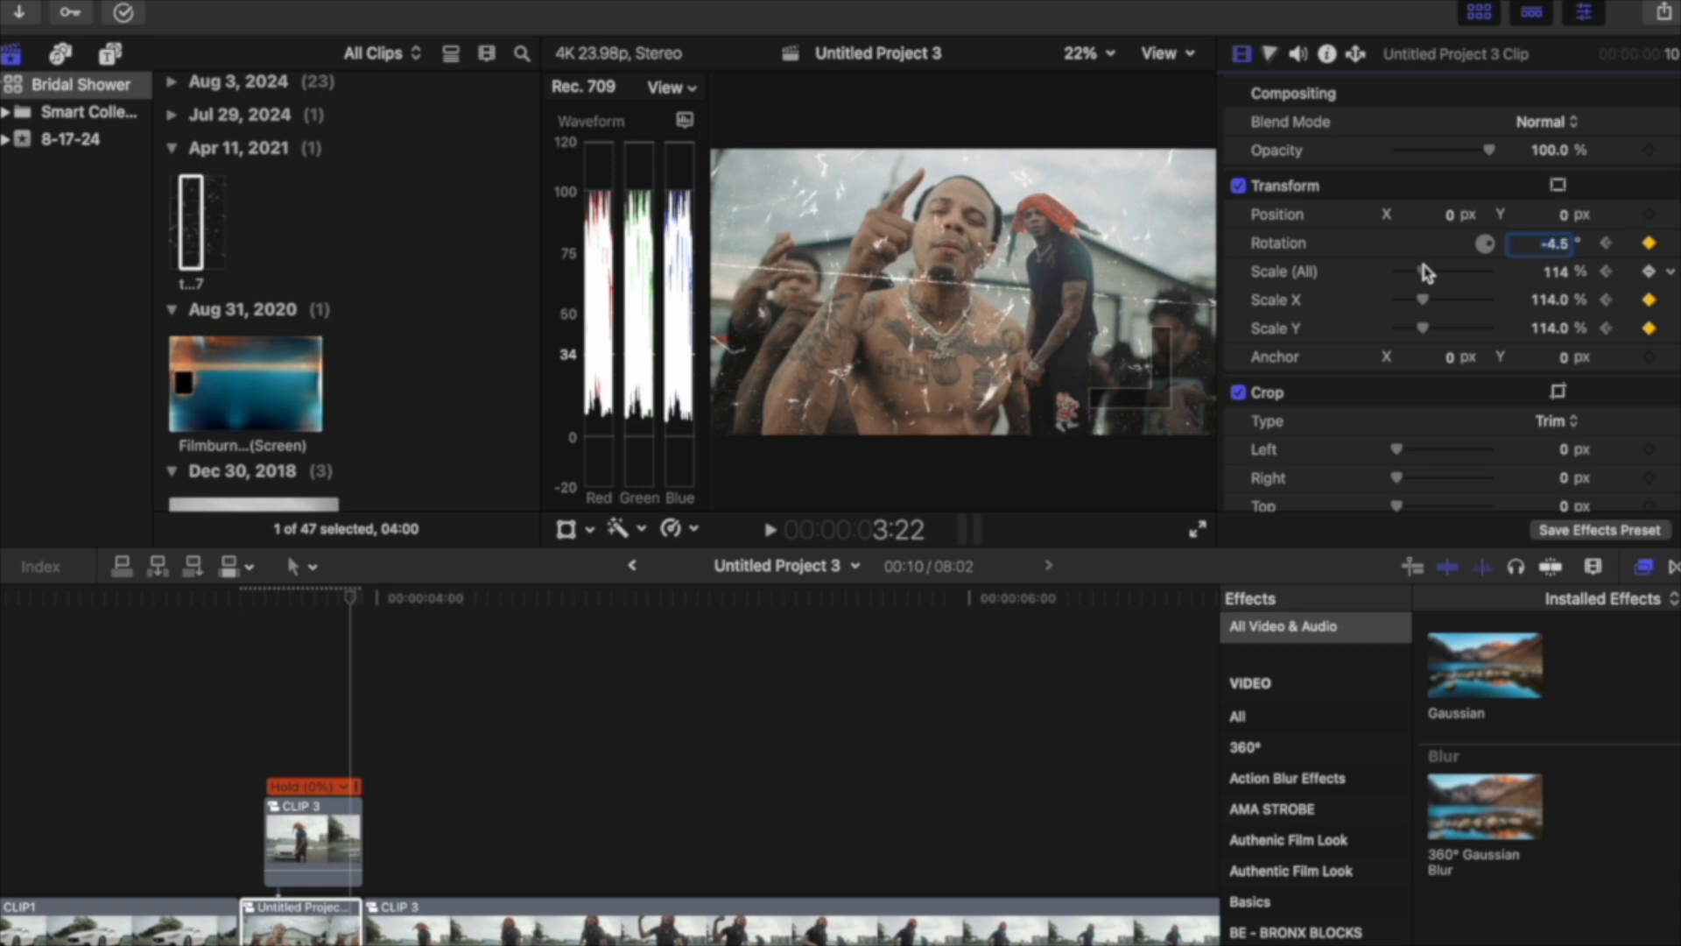
{"action": "left_click_drag", "start_coordinate": [1425, 274], "coordinate": [1428, 274]}
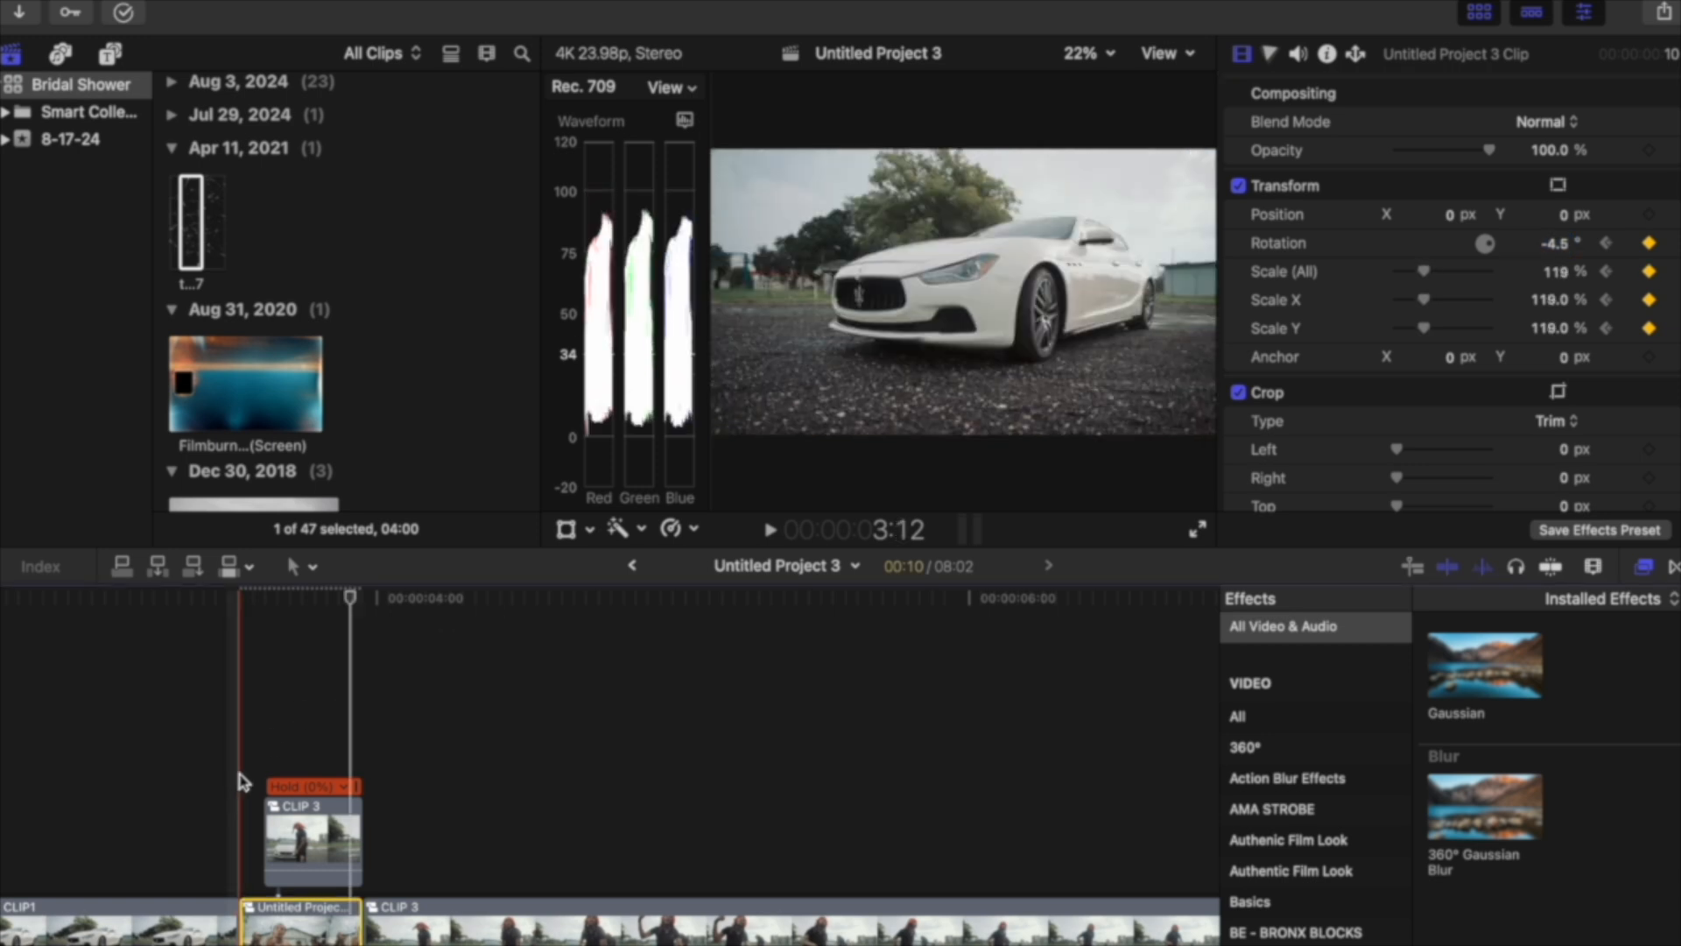
{"action": "key", "text": "space"}
{"action": "key", "text": "space"}
{"action": "key", "text": "space"}
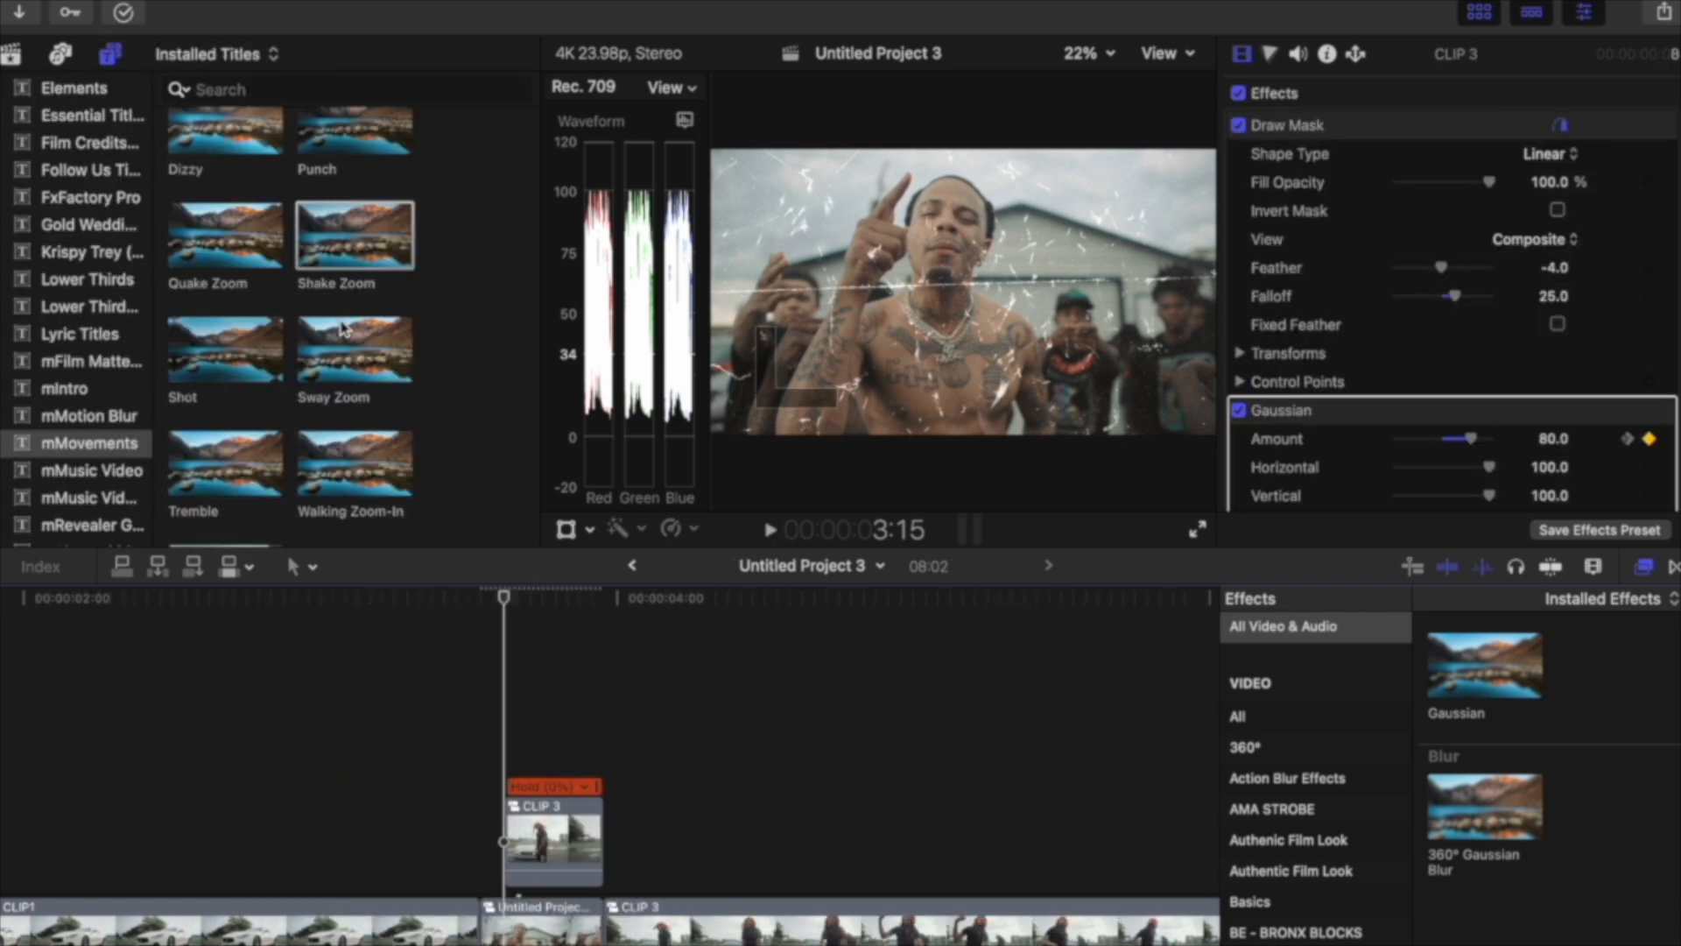
Add the Shake Zoom title above the masked CLIP 3 from 3:15 and cut off the part past that clip's end.
{"action": "left_click_drag", "start_coordinate": [323, 226], "coordinate": [512, 688]}
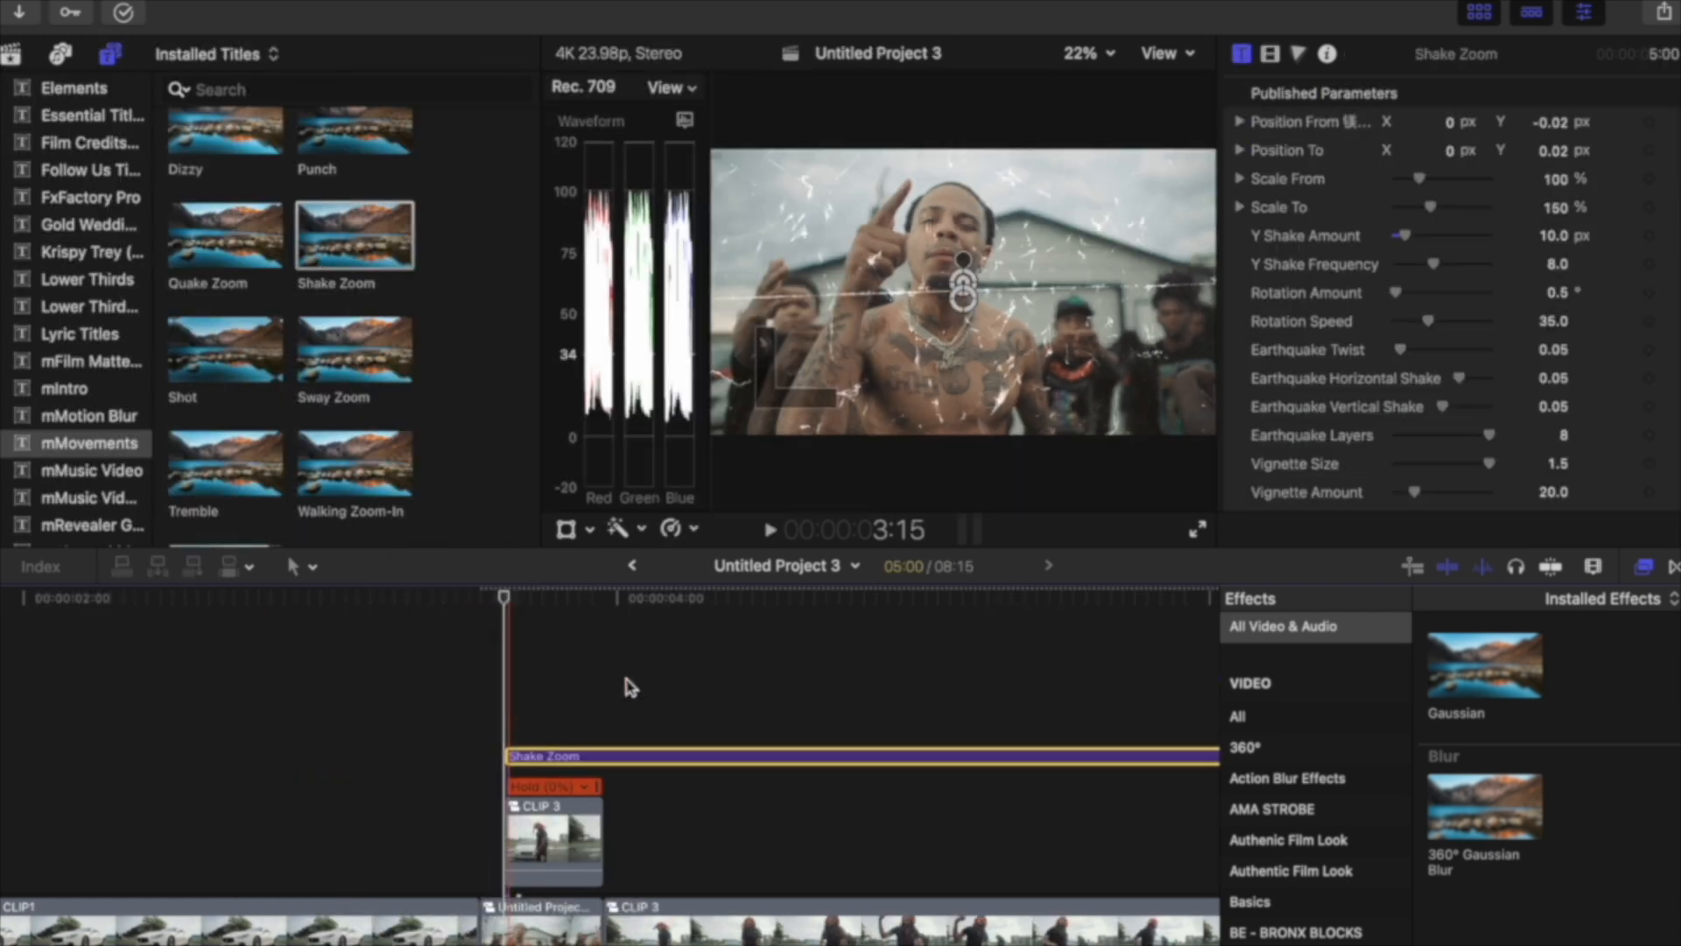
{"action": "left_click", "coordinate": [603, 672]}
{"action": "left_click", "coordinate": [670, 876]}
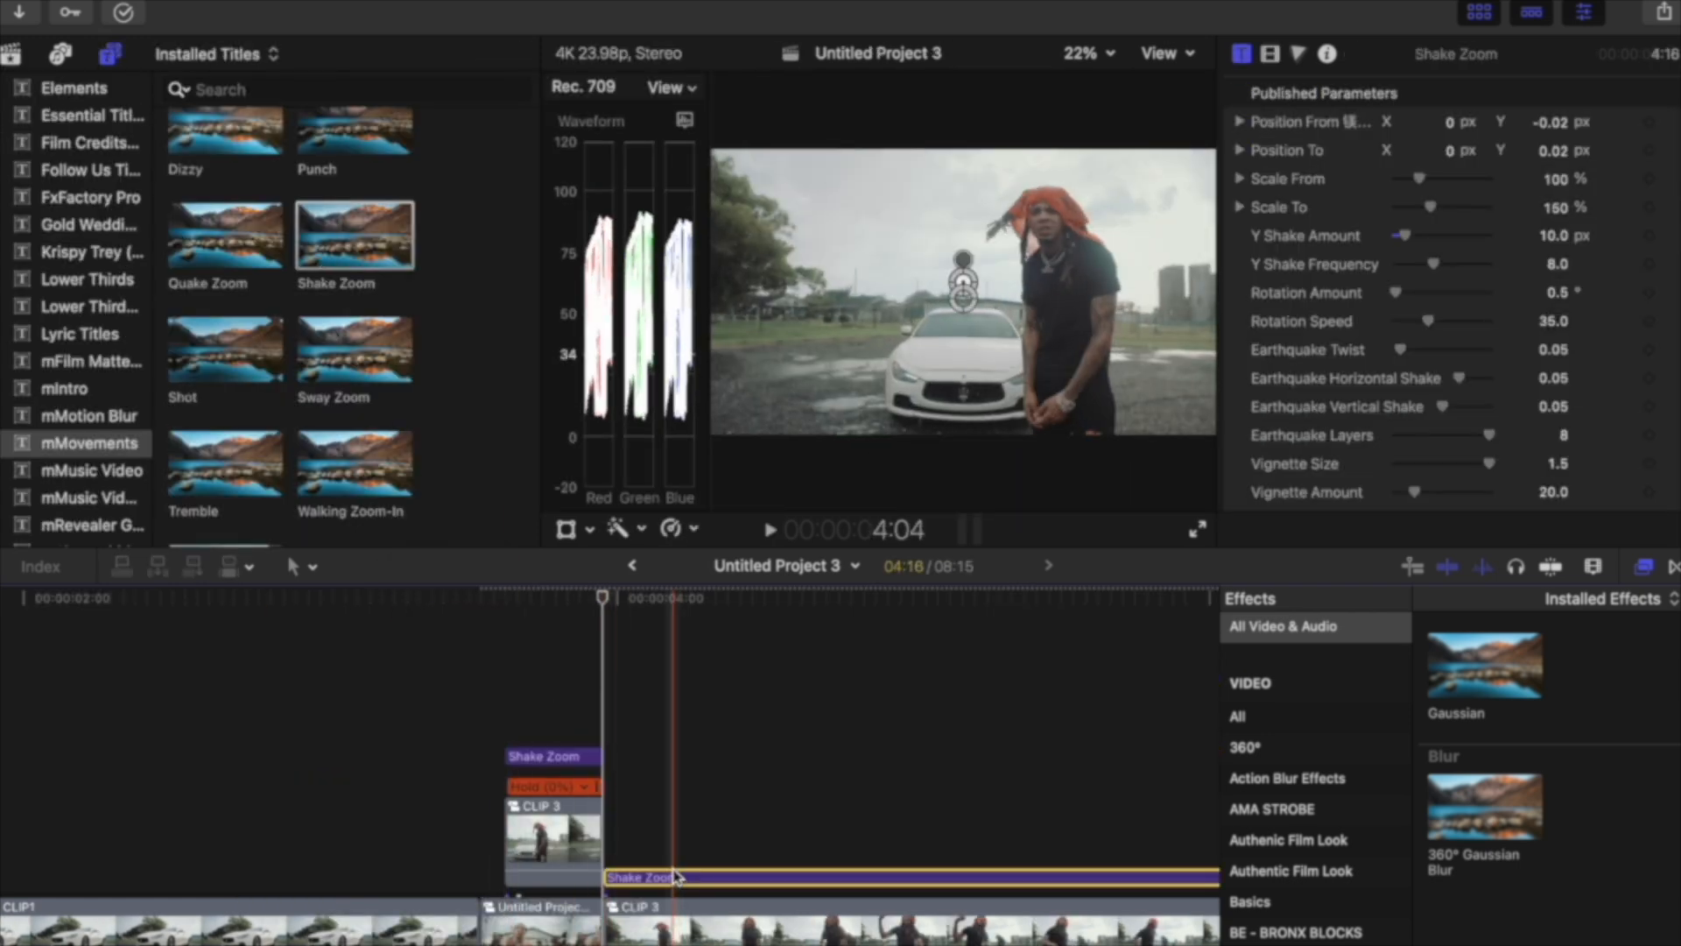
{"action": "key", "text": "Delete"}
Set the Shake Zoom title's Scale To to 125% and play back the transition.
{"action": "left_click_drag", "start_coordinate": [602, 599], "coordinate": [555, 602]}
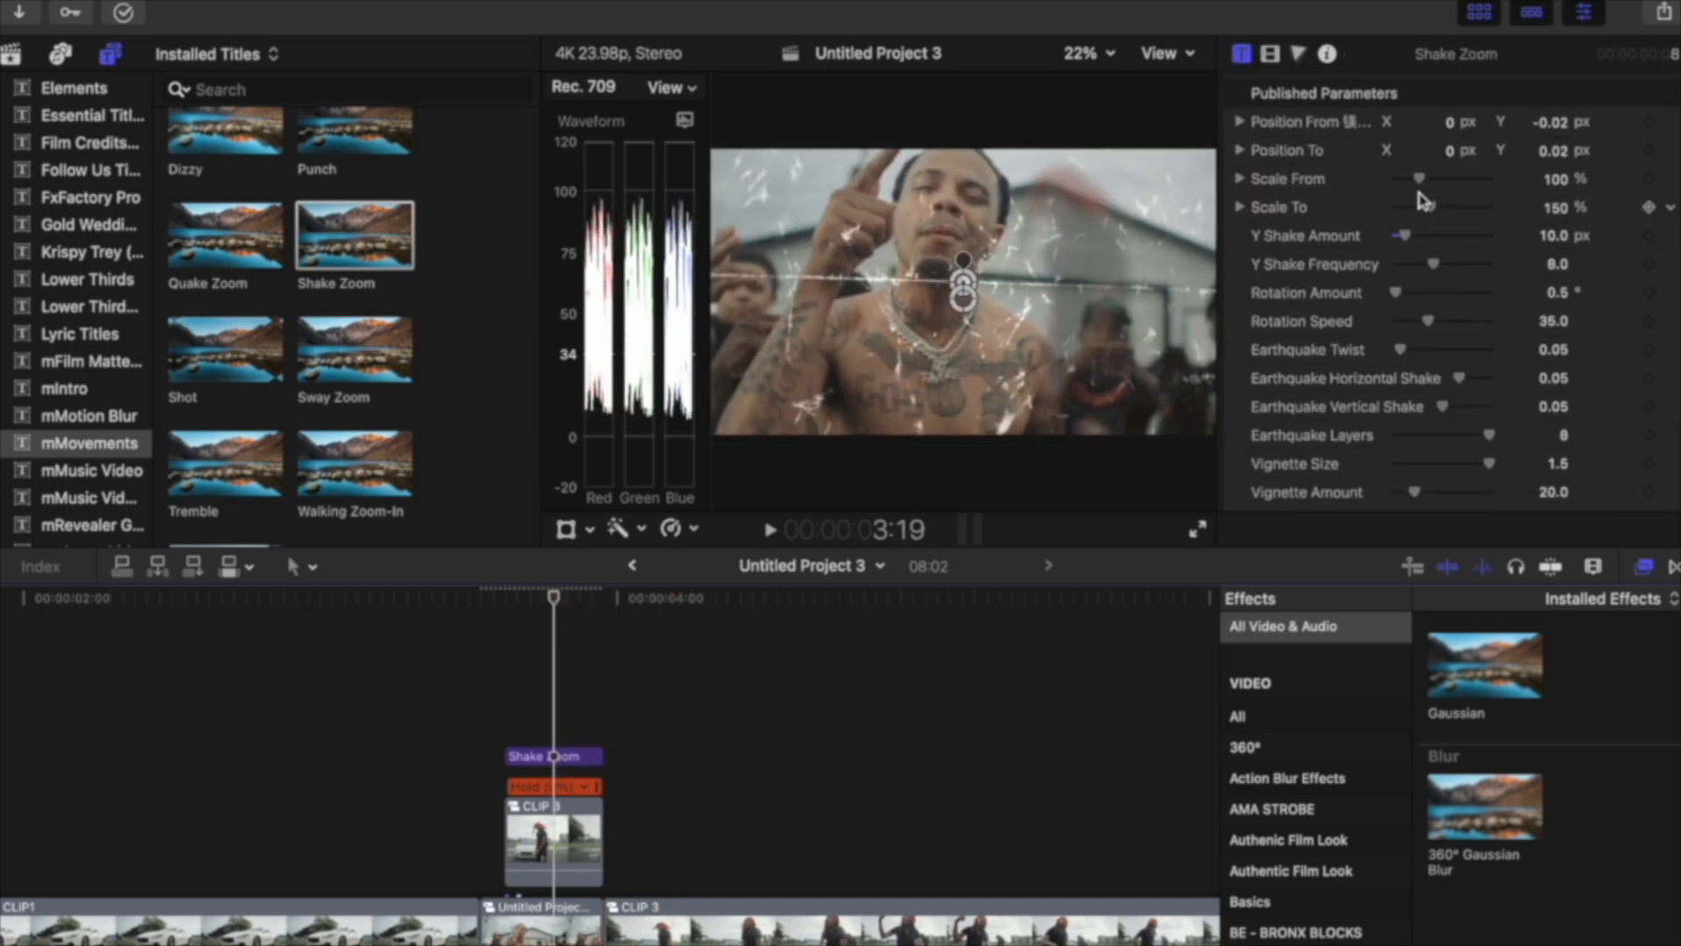
{"action": "left_click", "coordinate": [1553, 210]}
{"action": "type", "text": "125"}
{"action": "key", "text": "Return"}
{"action": "key", "text": "space"}
{"action": "key", "text": "space"}
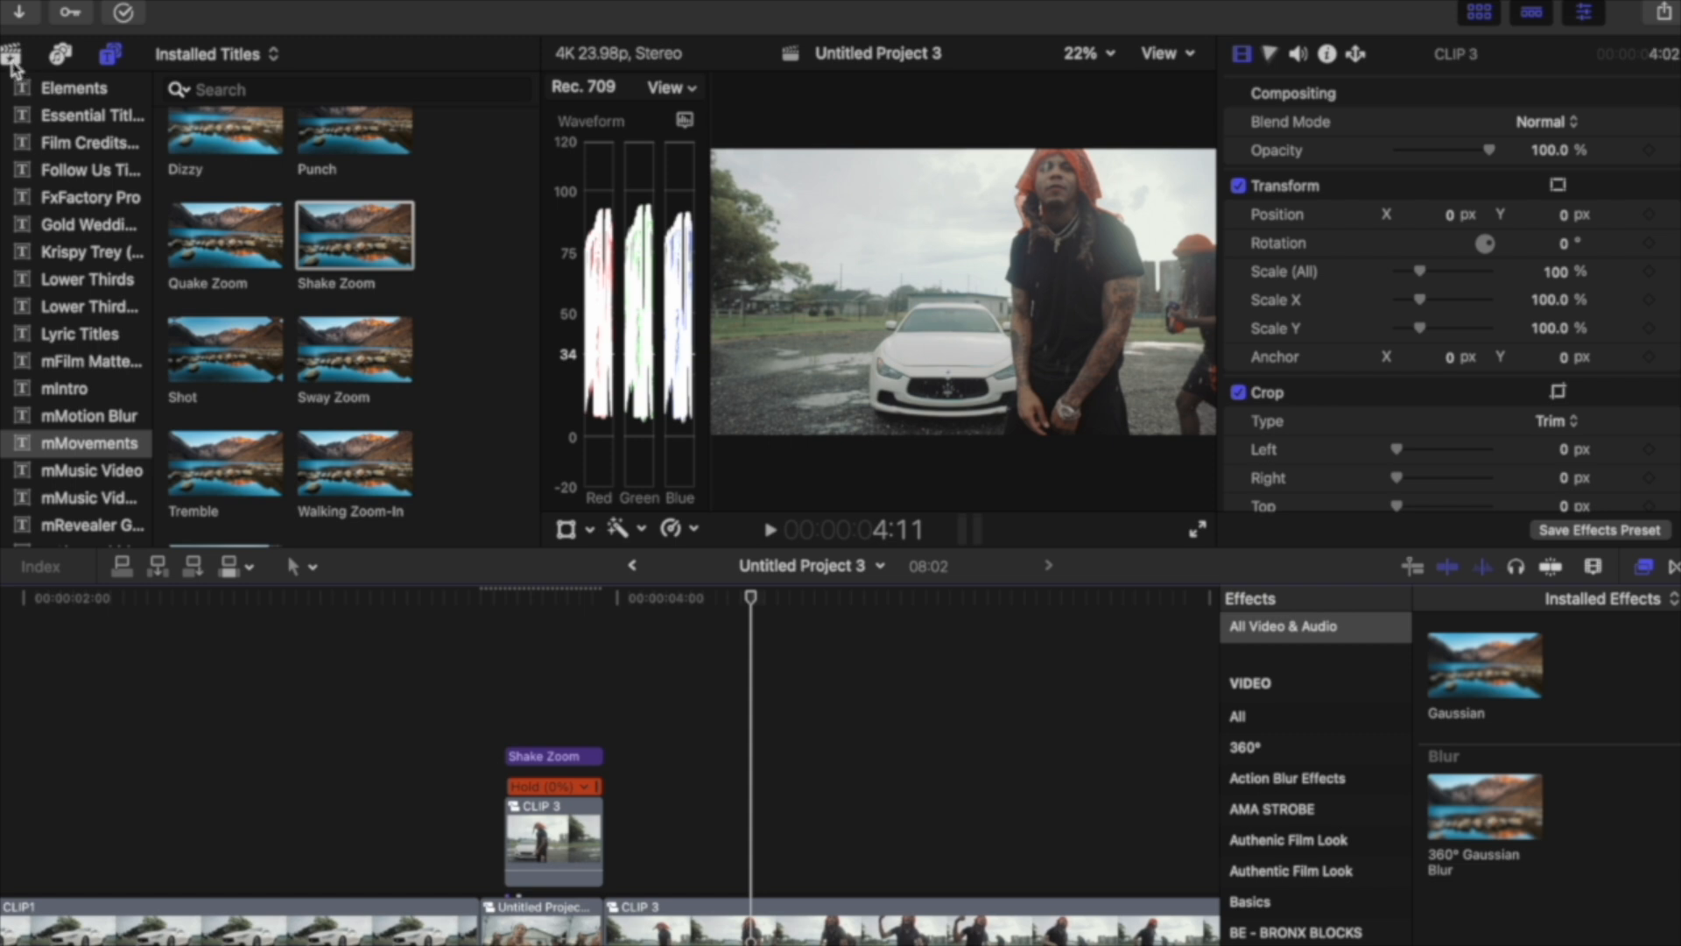
Place the Filmburn 03 (Screen) overlay from the library above the compound clip, starting at 3:13.
{"action": "left_click", "coordinate": [11, 53]}
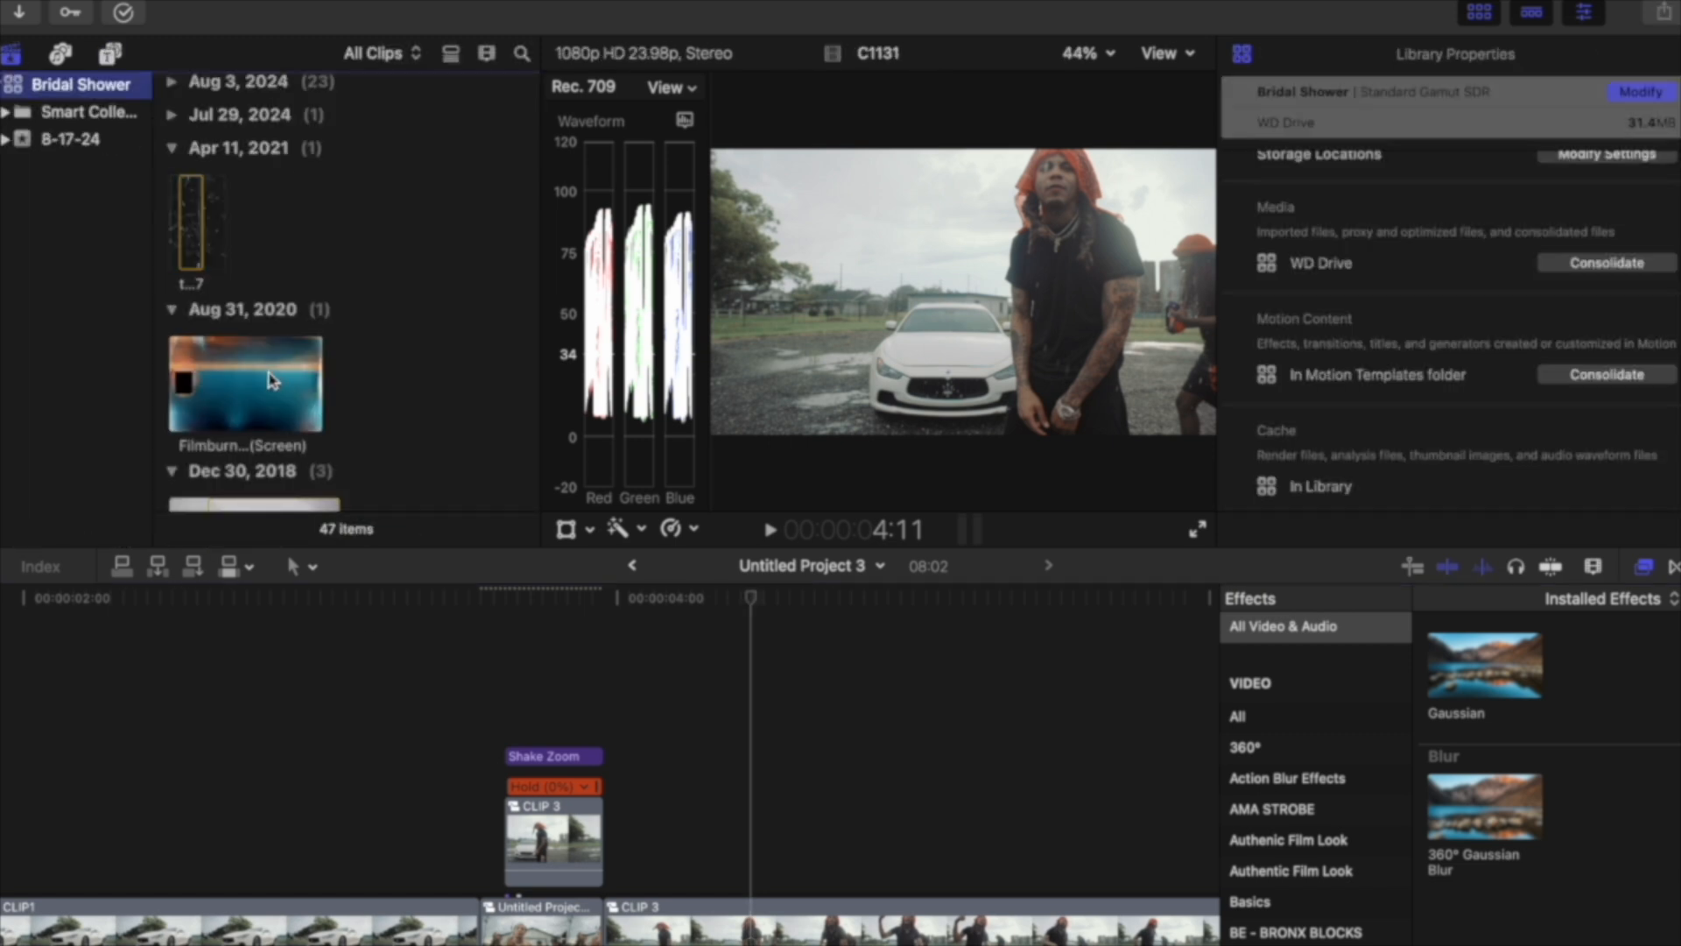
{"action": "left_click_drag", "start_coordinate": [236, 379], "coordinate": [293, 379]}
{"action": "scroll", "coordinate": [307, 280], "scroll_direction": "down", "scroll_amount": 5}
{"action": "scroll", "coordinate": [289, 236], "scroll_direction": "up", "scroll_amount": 4}
{"action": "left_click_drag", "start_coordinate": [234, 295], "coordinate": [571, 847]}
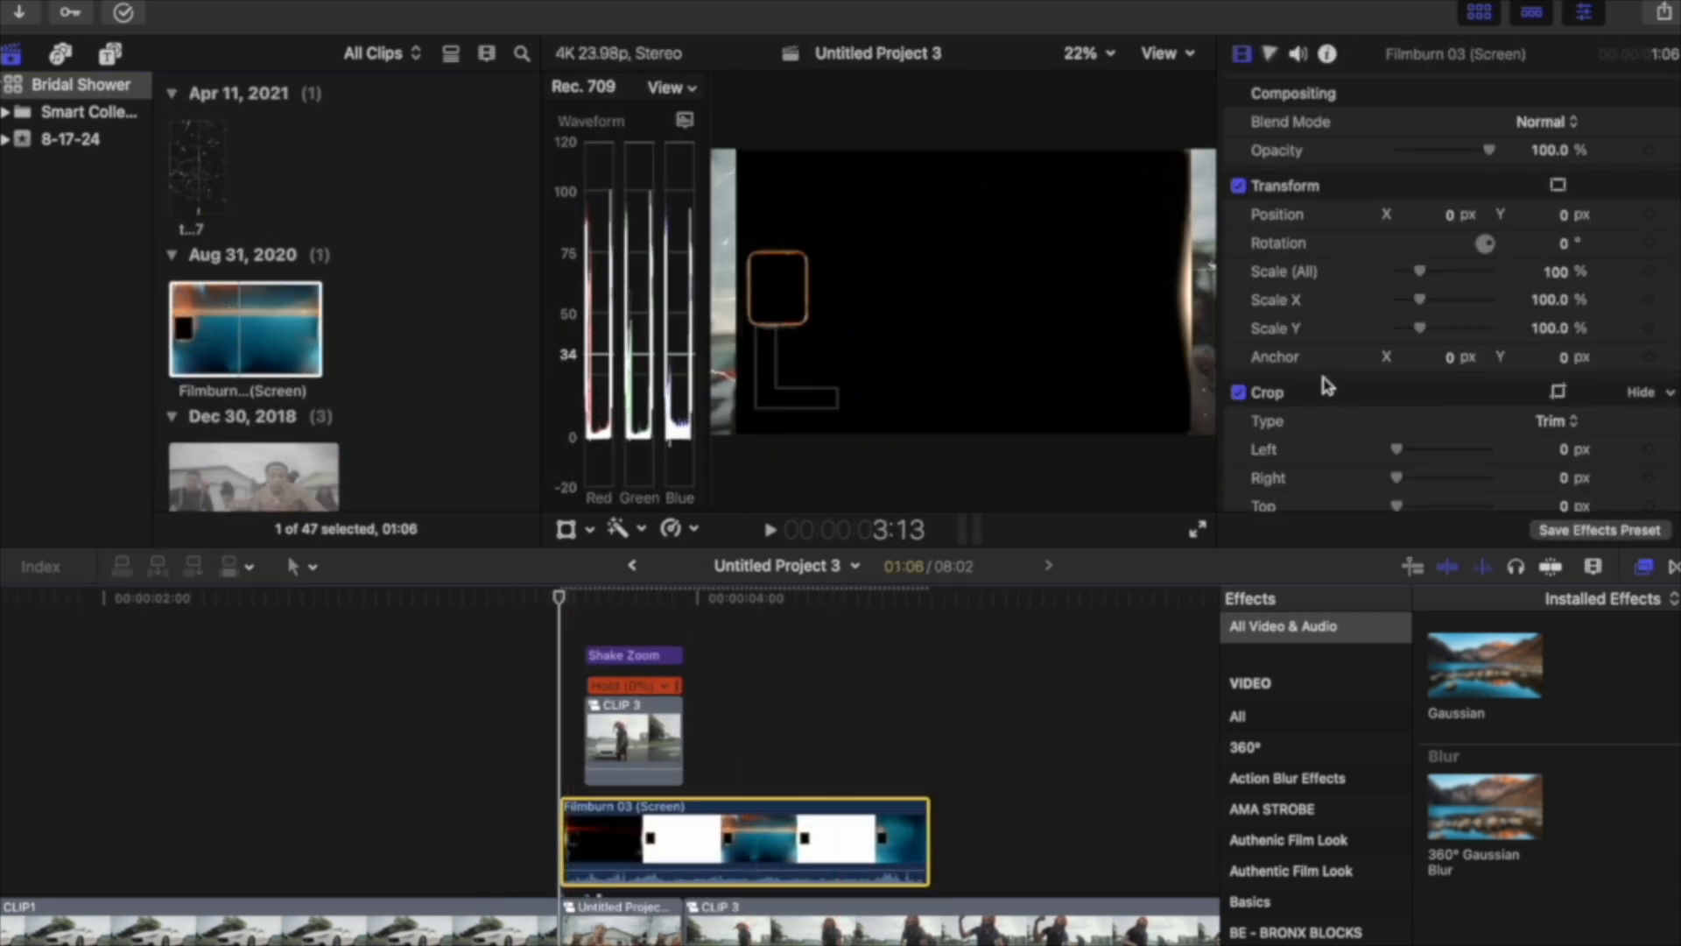
Scale the Filmburn 03 overlay to 161% and set its blend mode to Linear Dodge.
{"action": "left_click_drag", "start_coordinate": [1421, 276], "coordinate": [1434, 282]}
{"action": "left_click", "coordinate": [1563, 122]}
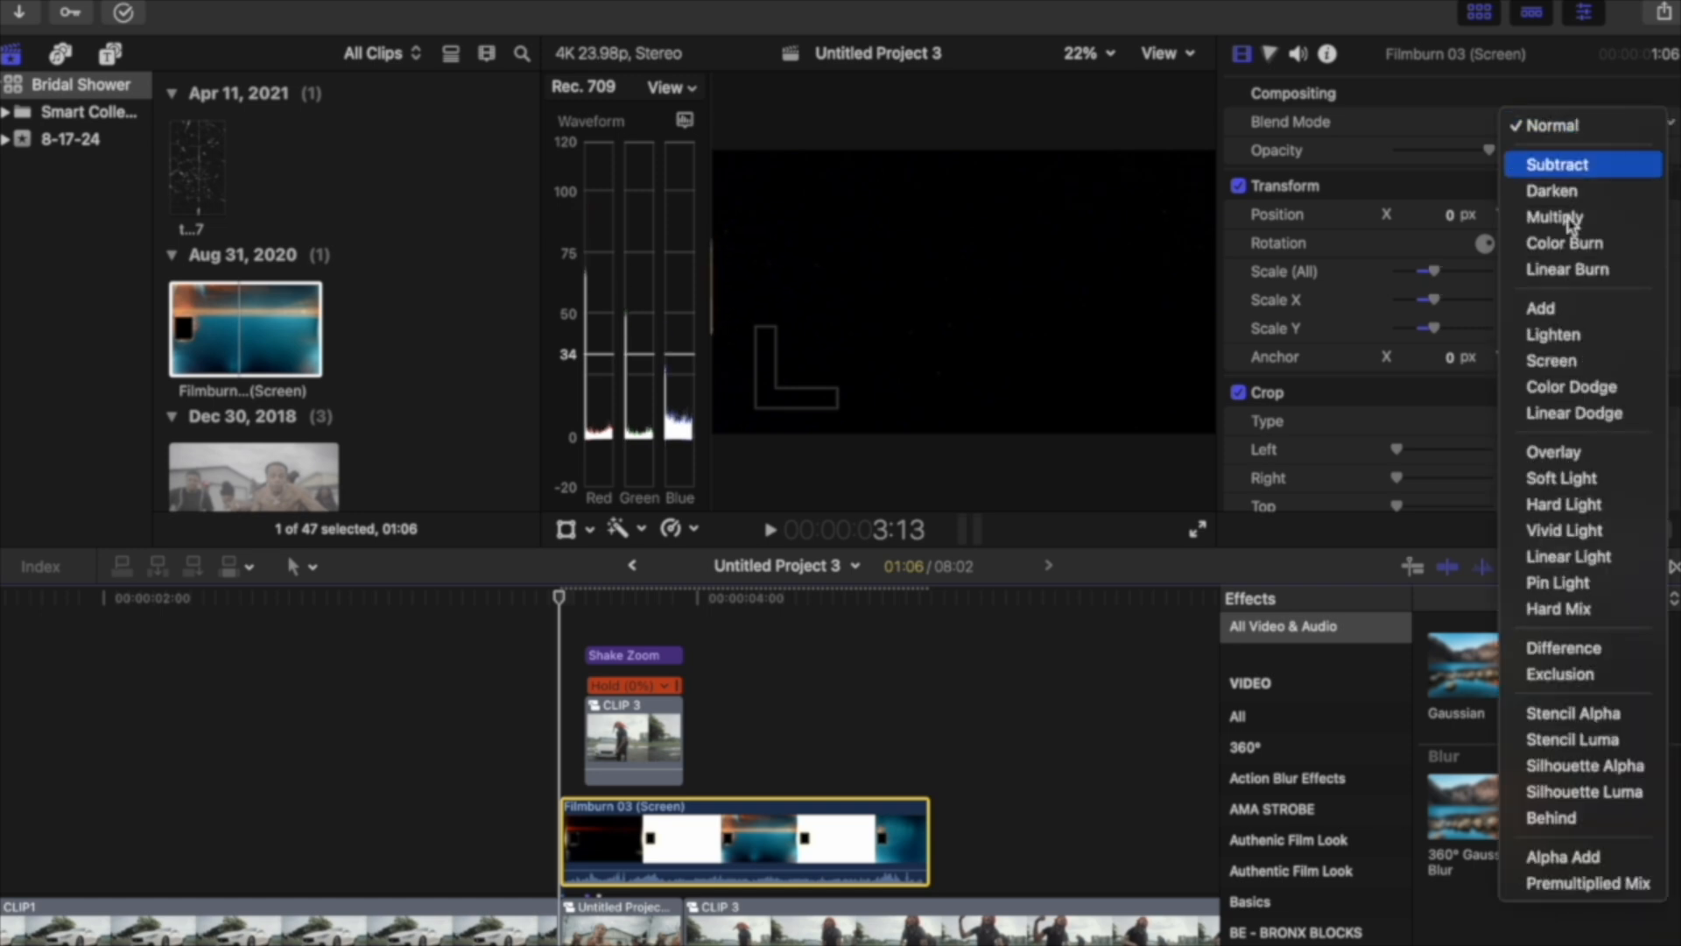
{"action": "left_click", "coordinate": [1618, 420]}
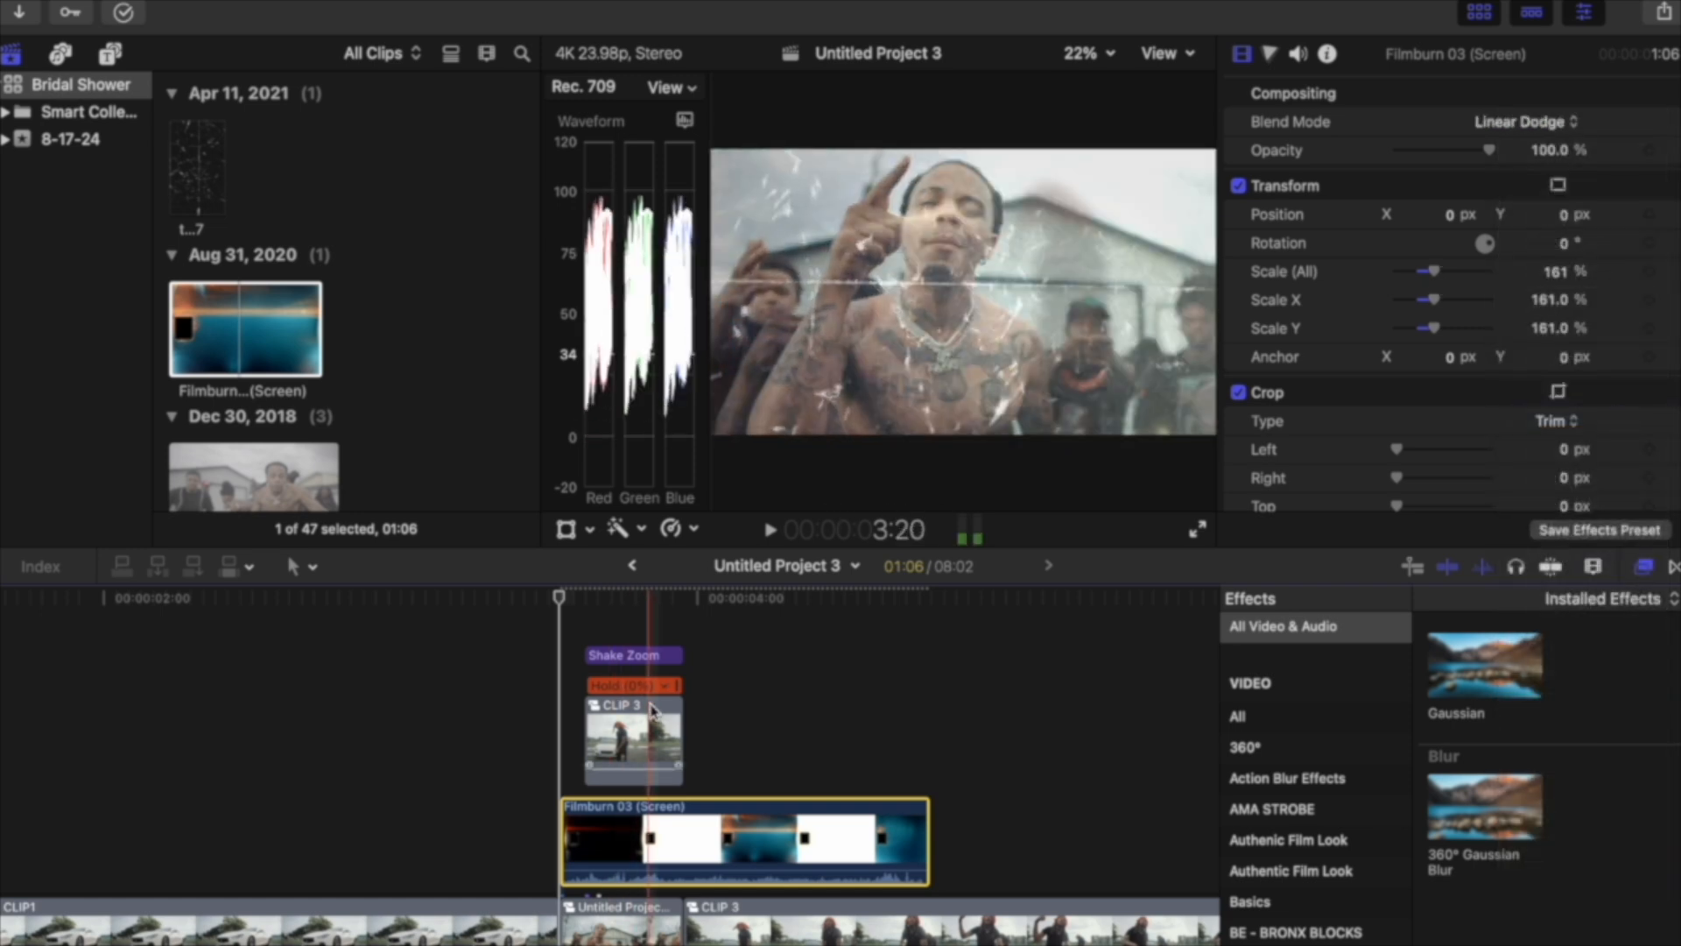
Cut the white flashes out of the Filmburn 03 overlay and close the gaps, keeping three short pieces over the transition.
{"action": "key", "text": "Left"}
{"action": "key", "text": "Right"}
{"action": "key", "text": "Left"}
{"action": "key", "text": "cmd+b"}
{"action": "left_click_drag", "start_coordinate": [621, 840], "coordinate": [658, 847]}
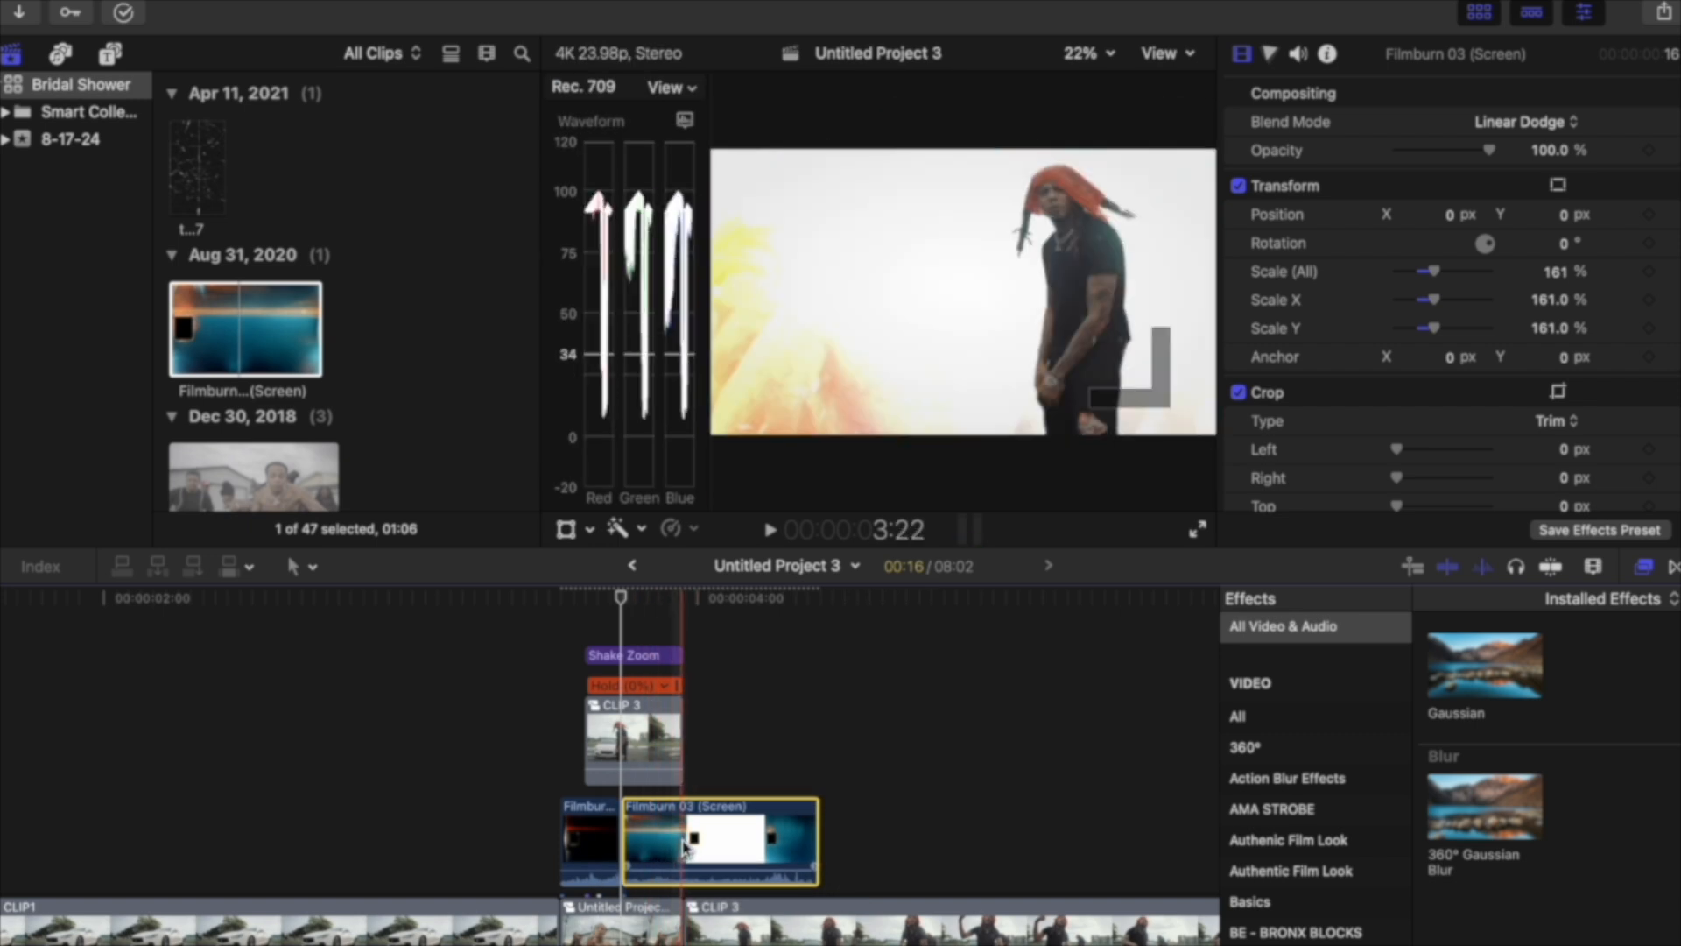
{"action": "key", "text": "cmd+b"}
{"action": "mouse_move", "coordinate": [662, 851]}
{"action": "left_mouse_down"}
{"action": "mouse_move", "coordinate": [779, 850]}
{"action": "mouse_move", "coordinate": [688, 836]}
{"action": "left_mouse_up"}
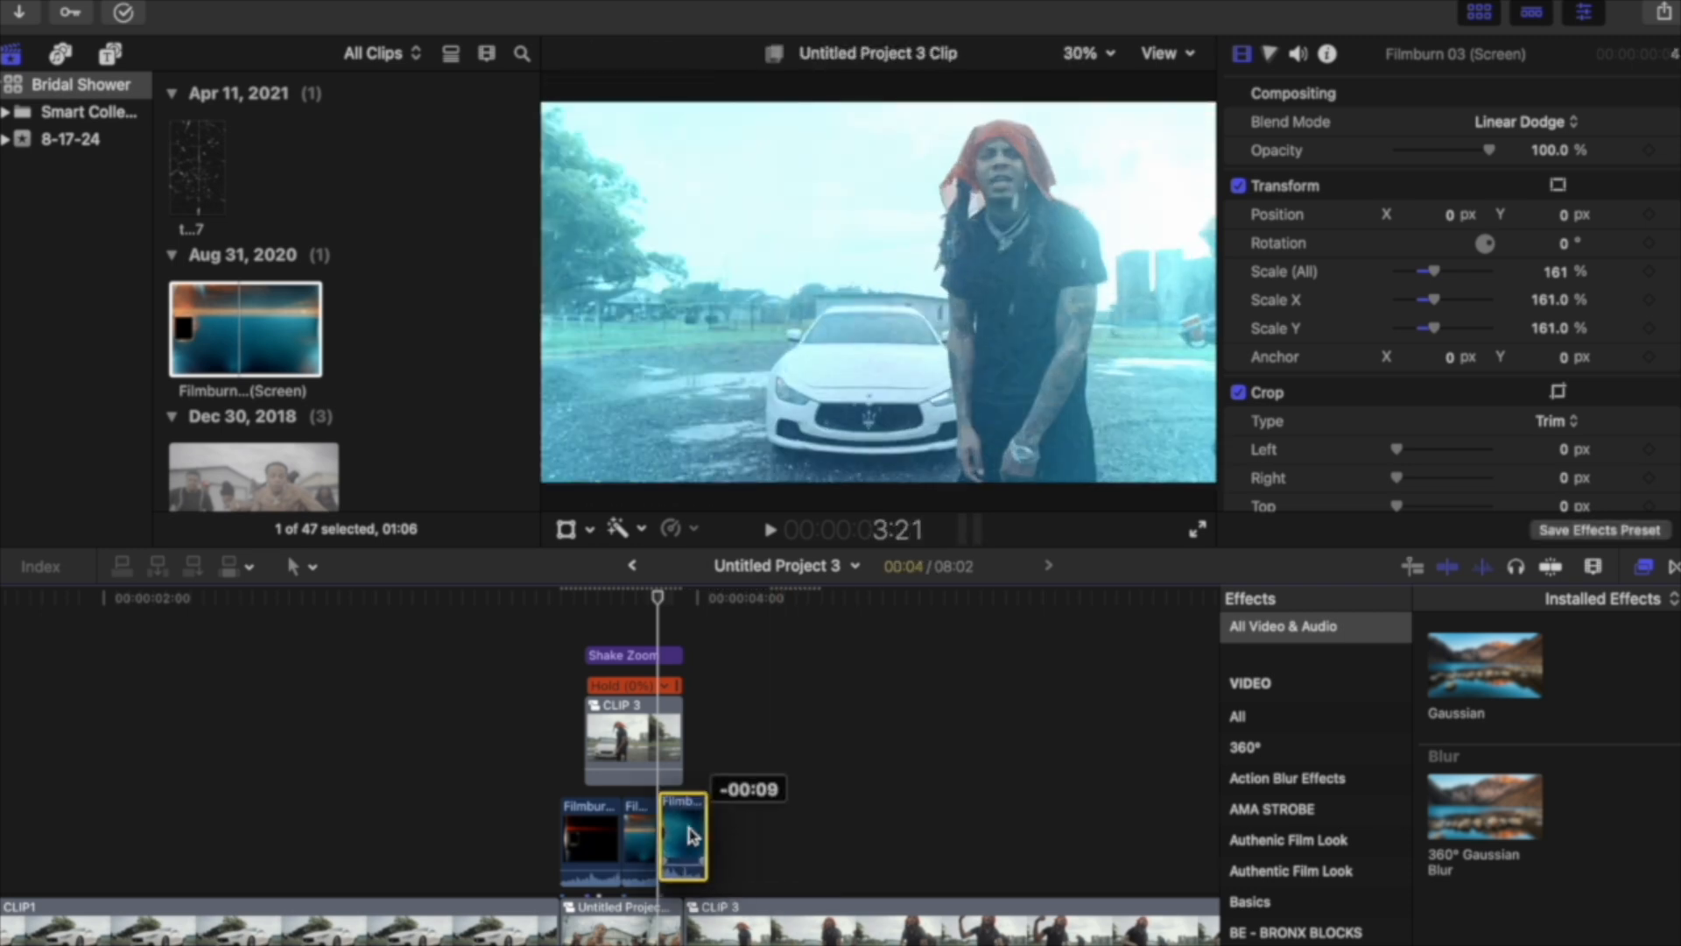
Reset the compound clip's scale and rotation, removing their keyframes.
{"action": "left_click", "coordinate": [565, 915]}
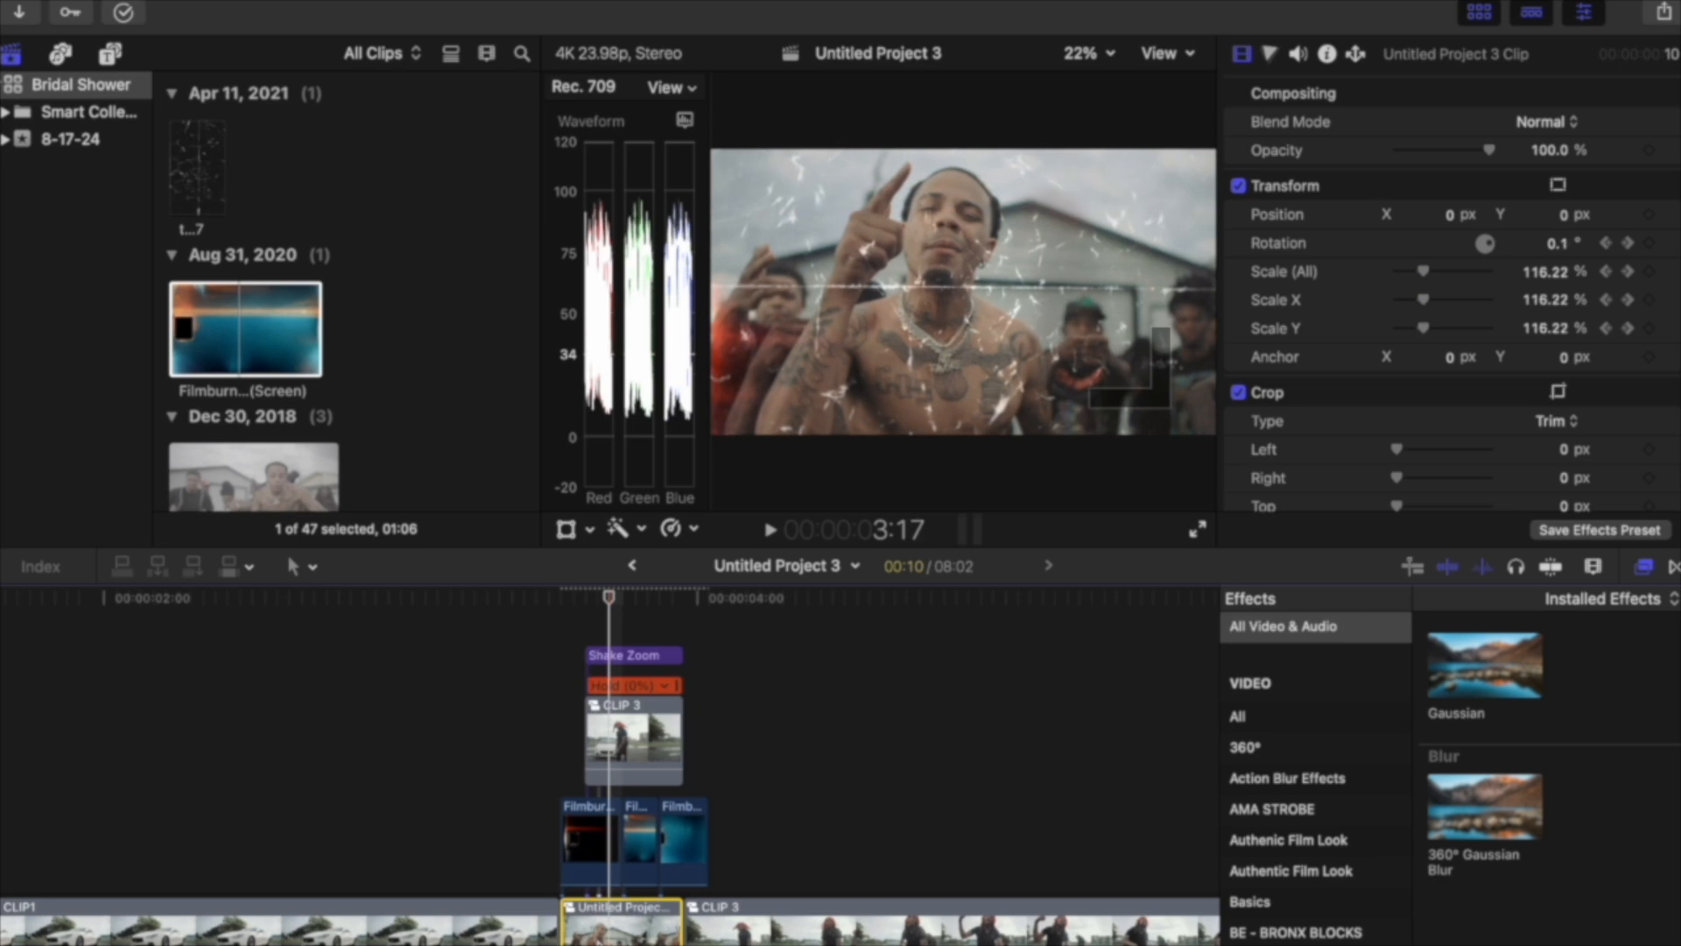
{"action": "left_click", "coordinate": [1670, 273]}
{"action": "left_click", "coordinate": [1636, 286]}
{"action": "left_click", "coordinate": [1670, 245]}
{"action": "left_click", "coordinate": [1634, 261]}
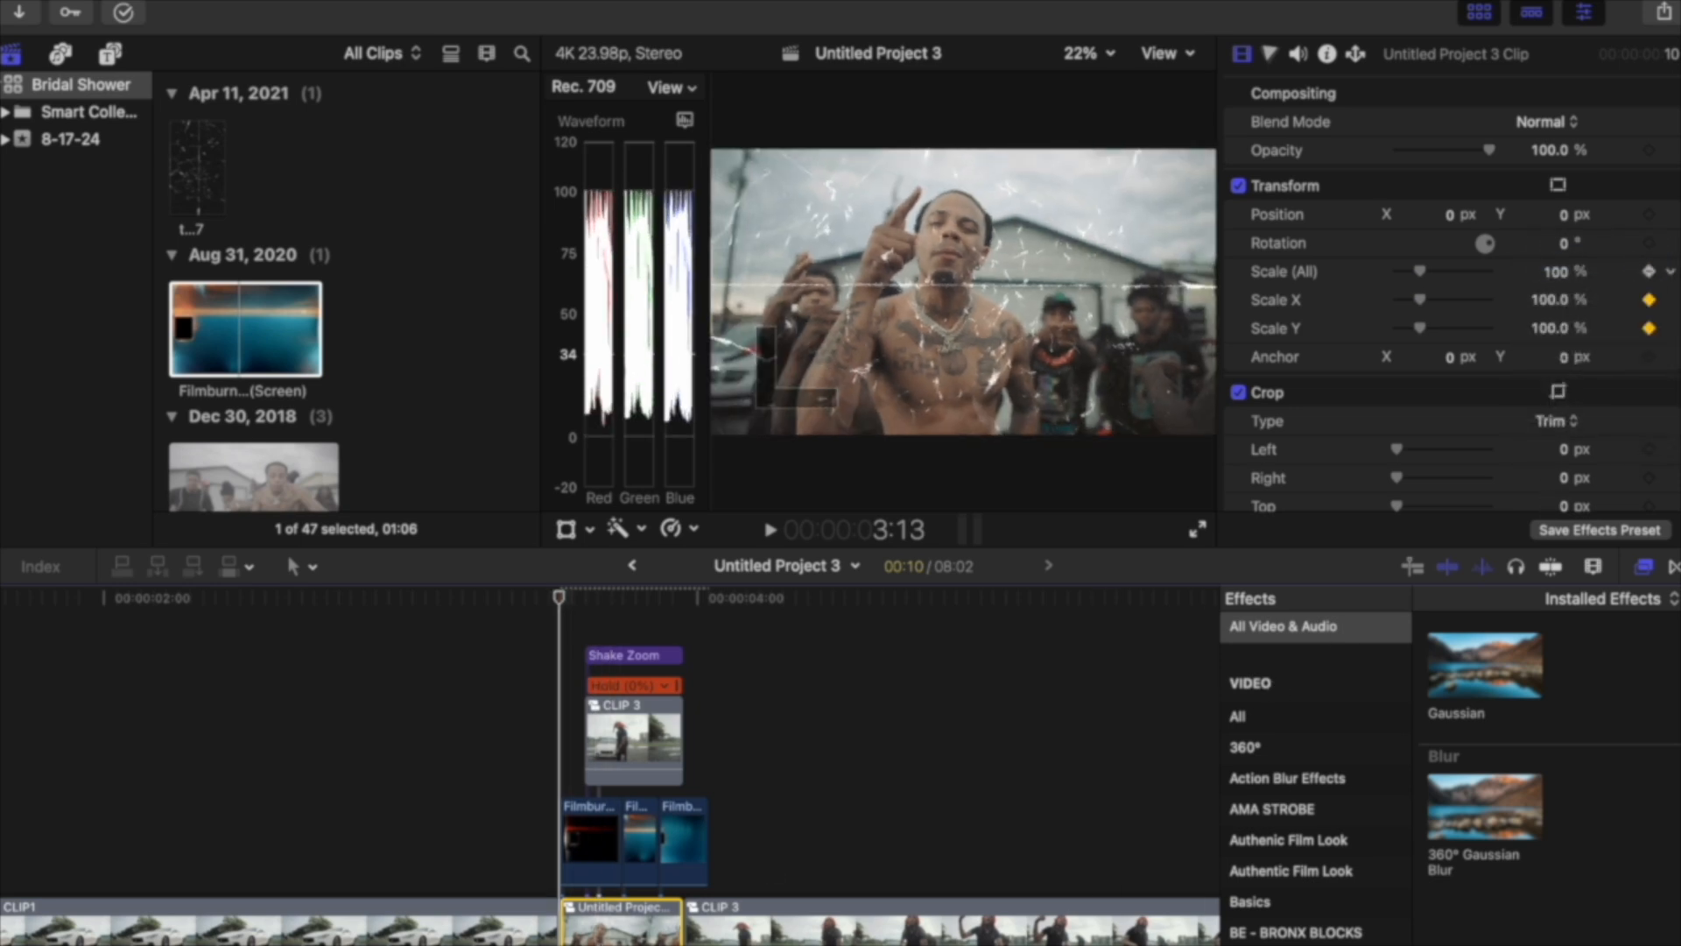
Keyframe the compound clip's scale from 100% at 3:13 to 118% at 3:22.
{"action": "key", "text": "Right"}
{"action": "key", "text": "Right"}
{"action": "key", "text": "Right"}
{"action": "key", "text": "Right"}
{"action": "key", "text": "Right"}
{"action": "key", "text": "Right"}
{"action": "key", "text": "Right"}
{"action": "key", "text": "Right"}
{"action": "key", "text": "Right"}
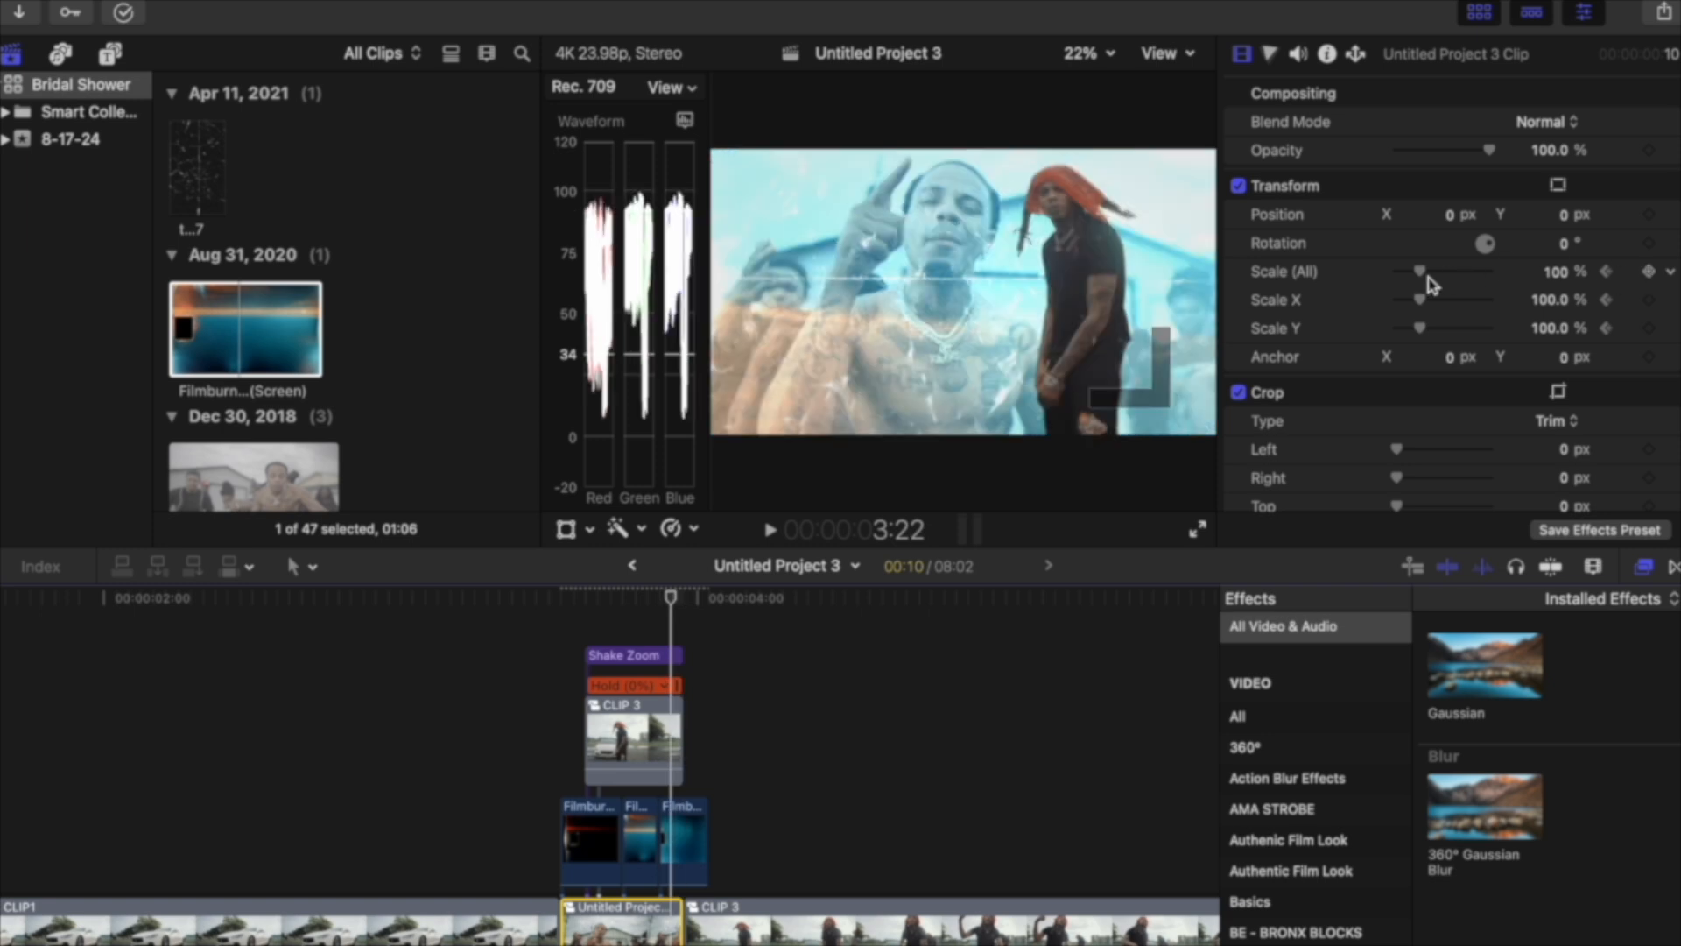
{"action": "left_click_drag", "start_coordinate": [1421, 277], "coordinate": [1424, 278]}
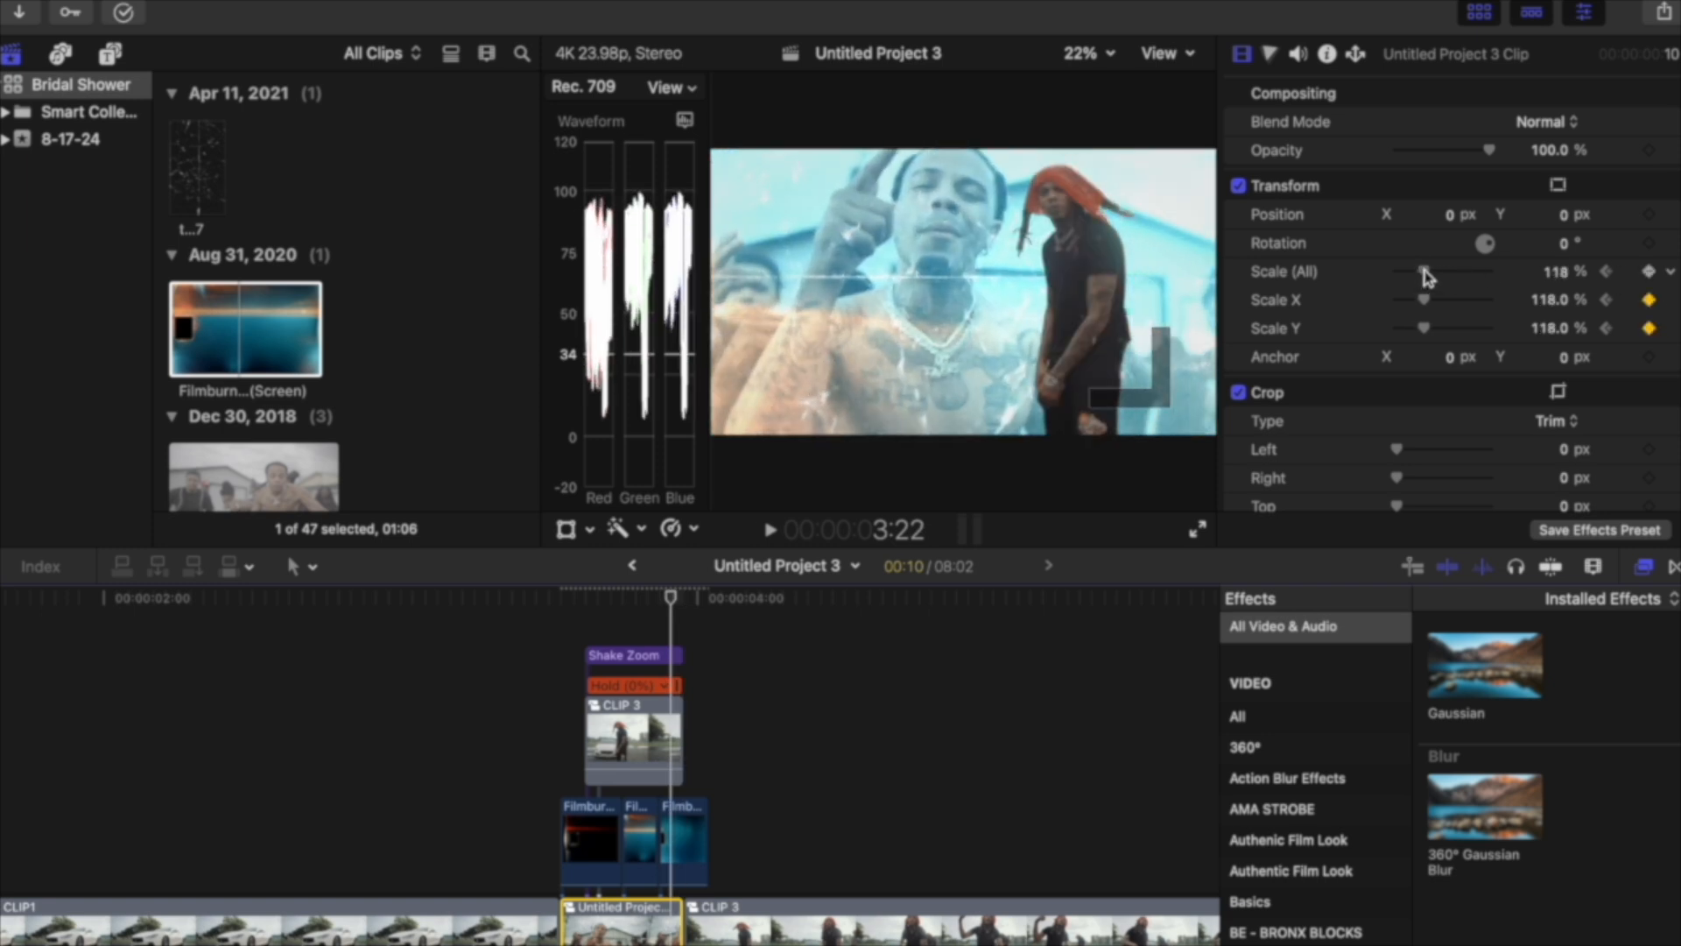
Keyframe the compound clip's rotation from 0° at 3:13 to -8.3° at 3:22.
{"action": "key", "text": "Left"}
{"action": "key", "text": "Left"}
{"action": "key", "text": "Left"}
{"action": "key", "text": "Left"}
{"action": "key", "text": "Left"}
{"action": "key", "text": "Left"}
{"action": "key", "text": "Left"}
{"action": "key", "text": "Left"}
{"action": "key", "text": "Left"}
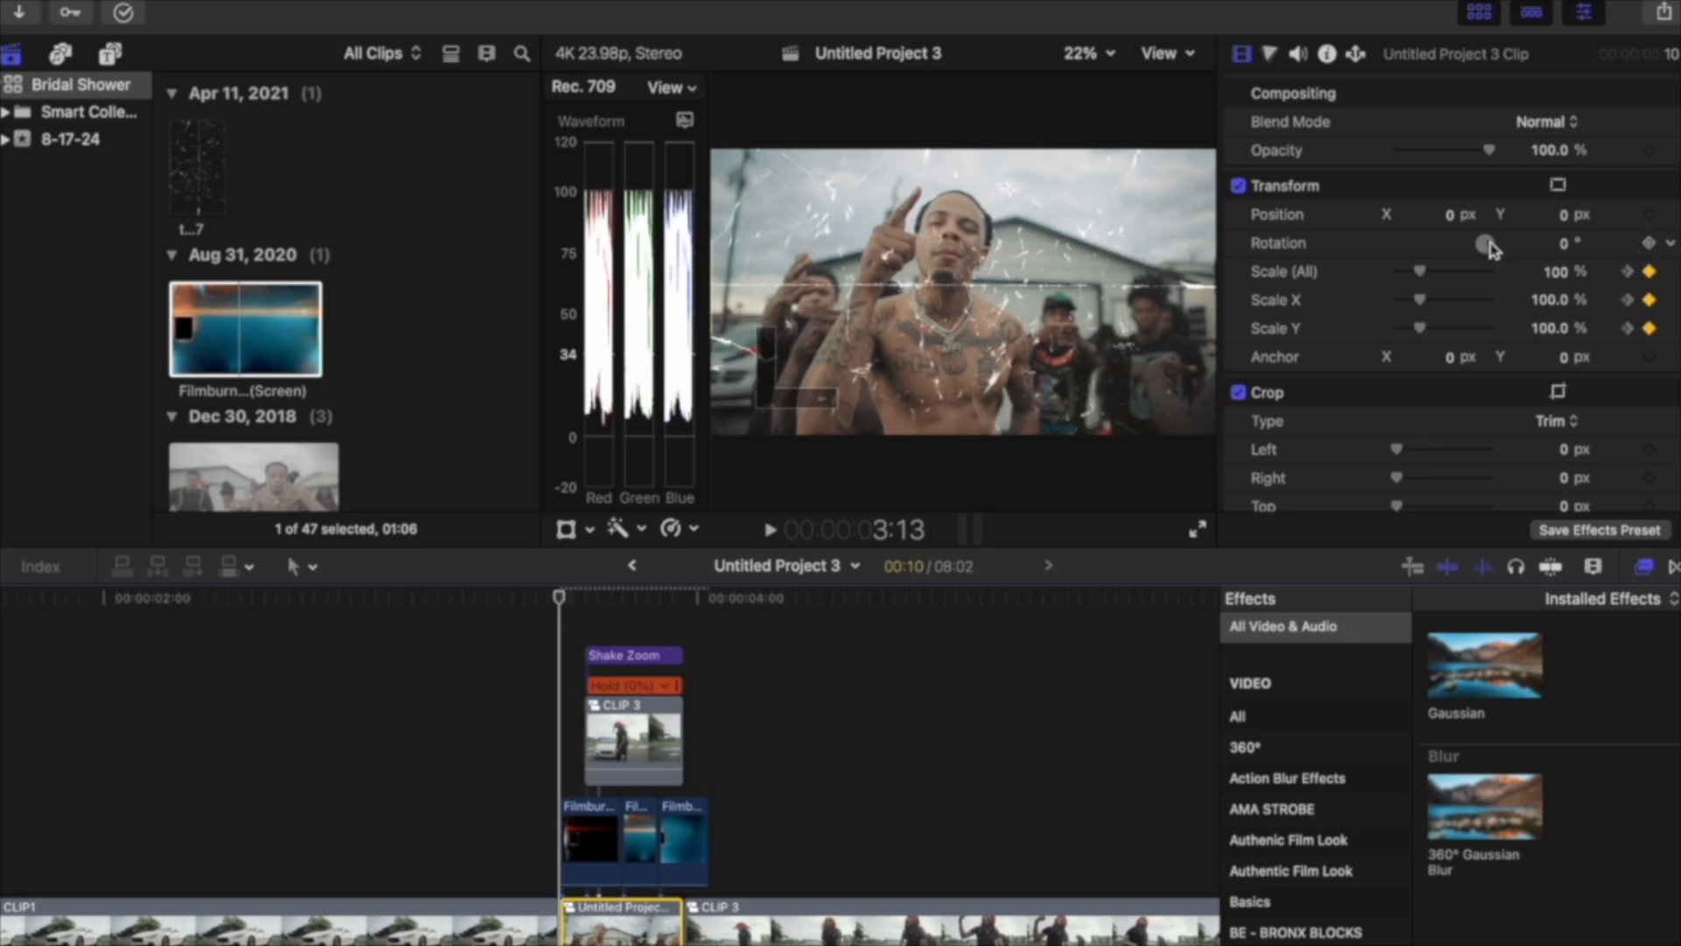
{"action": "left_click", "coordinate": [1568, 245]}
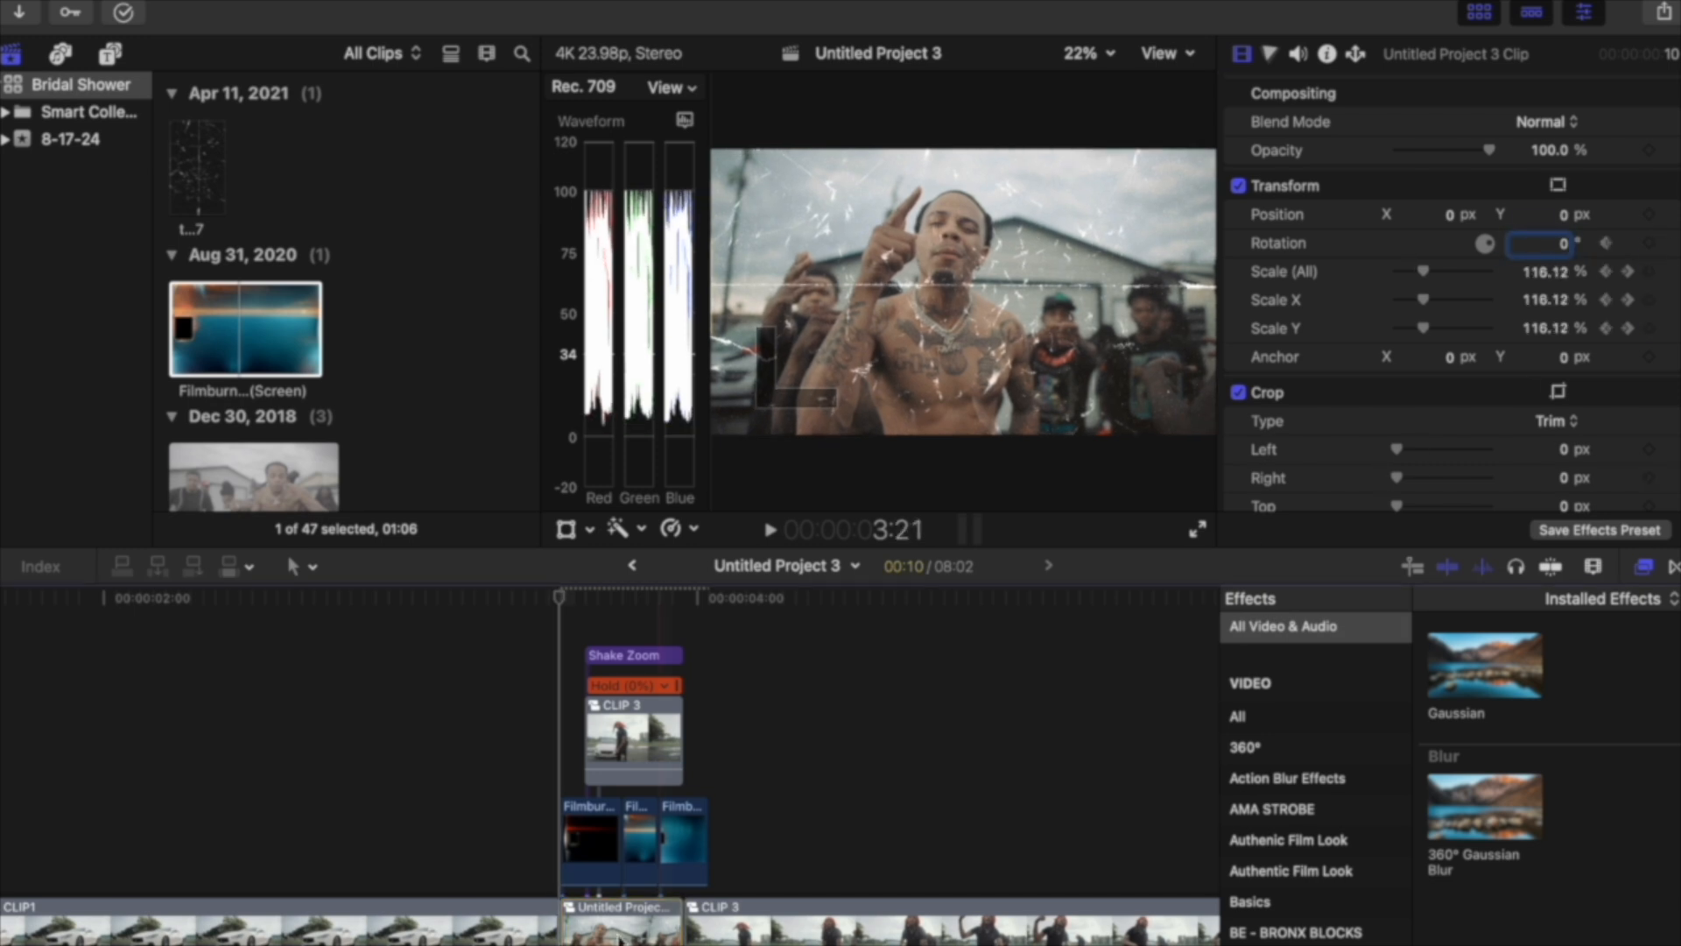
{"action": "left_click", "coordinate": [671, 905]}
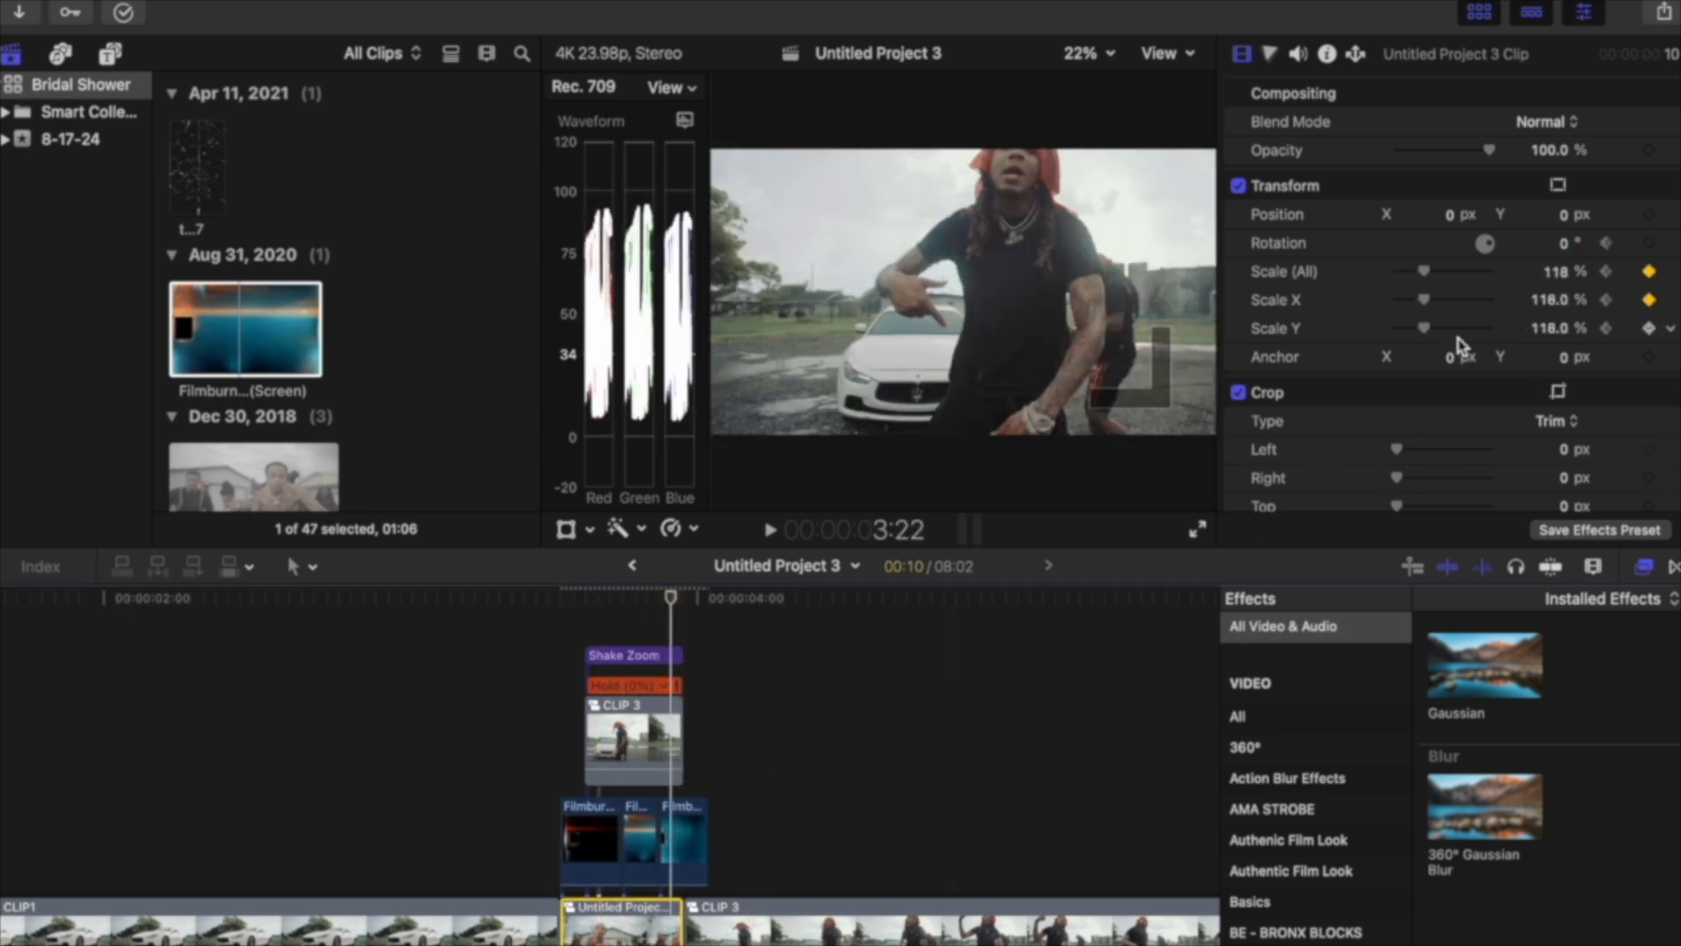
Add a 106% scale keyframe to the compound clip at 3:15 and play back the transition.
{"action": "left_click_drag", "start_coordinate": [672, 599], "coordinate": [585, 606]}
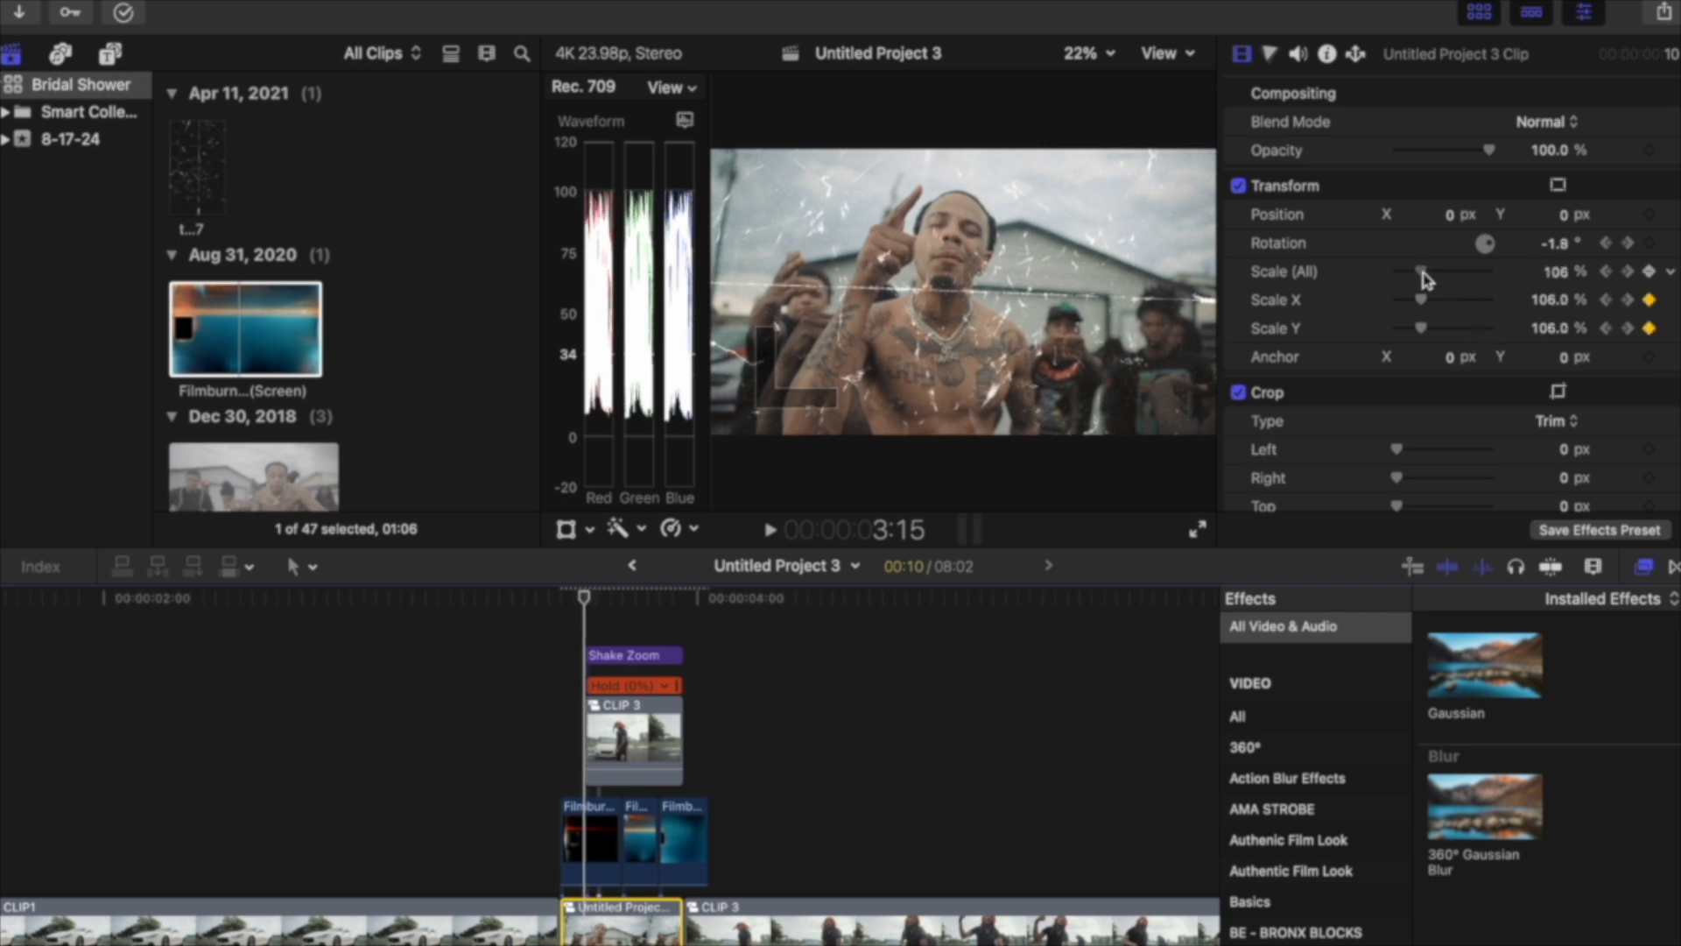
{"action": "key", "text": "space"}
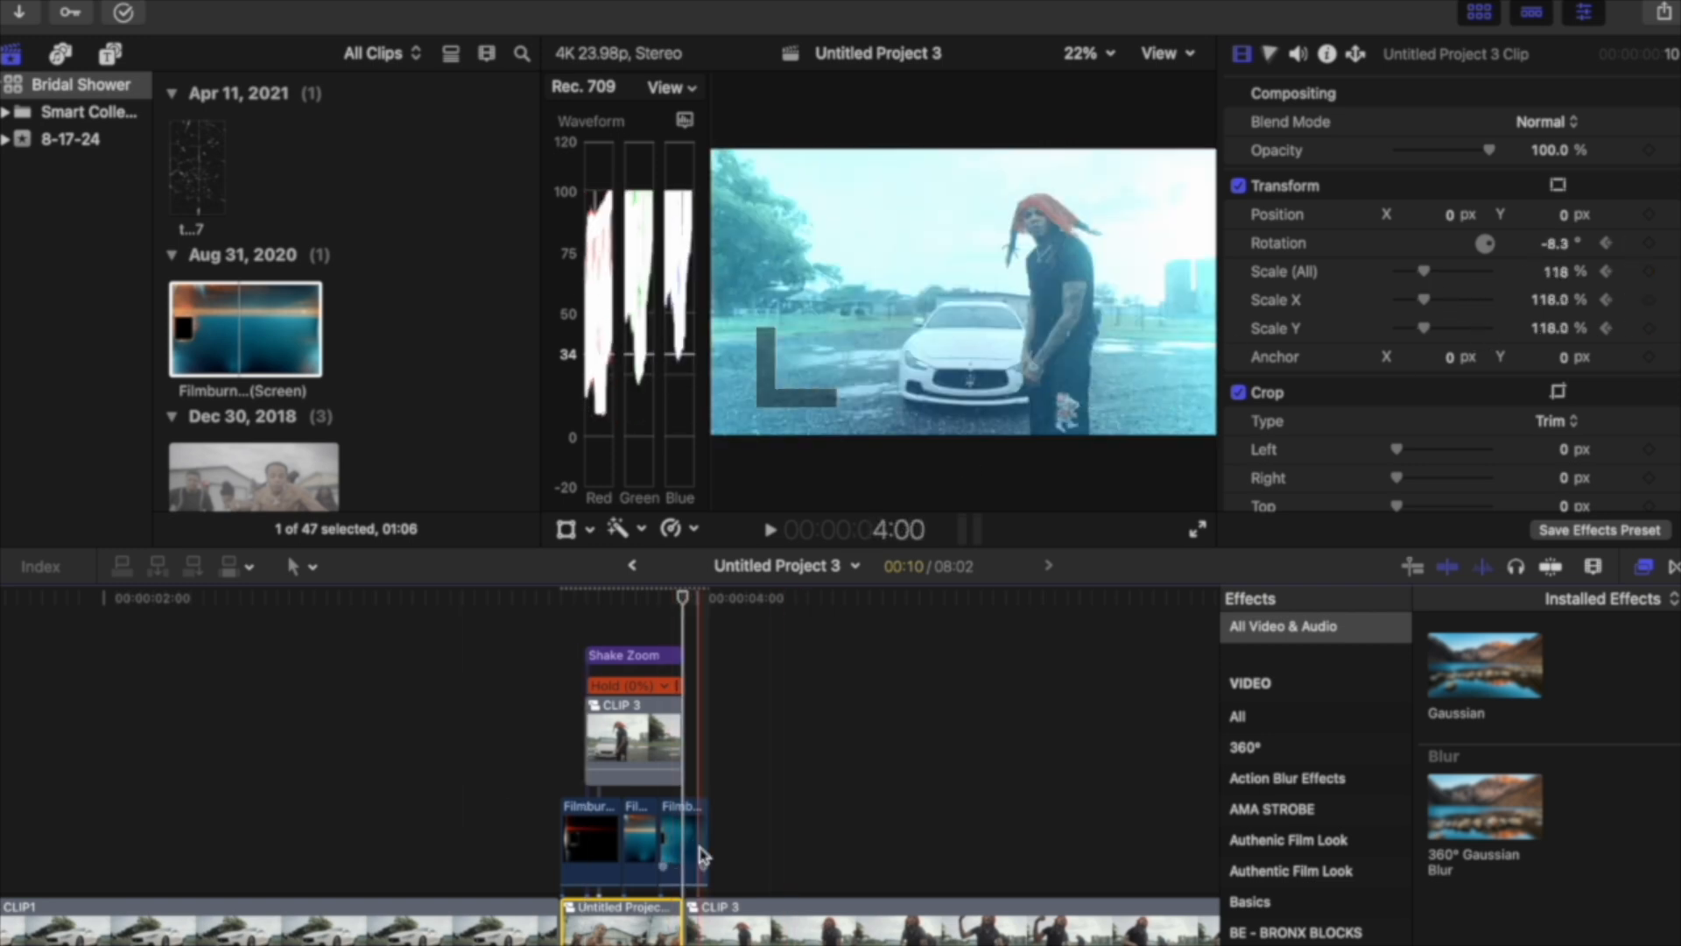